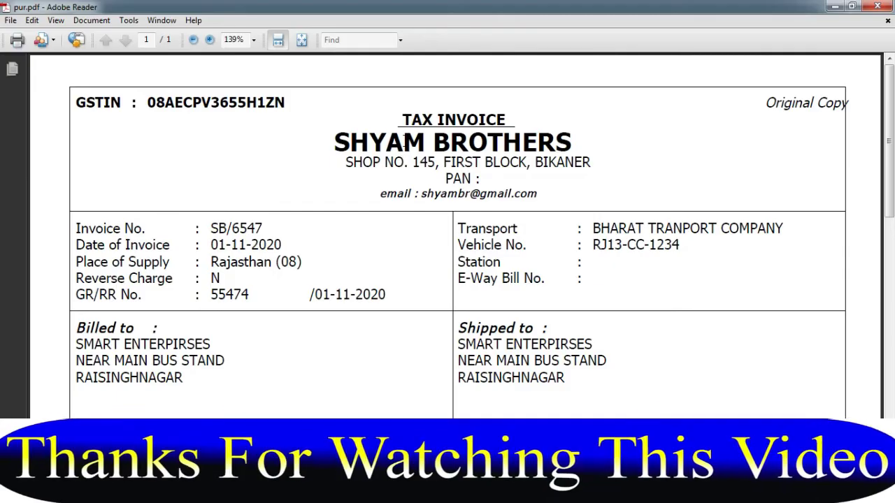
- Examine the supplier and billed-to names on the pur.pdf invoice and compare the buyer with the company open in TallyPrime
left_click_drag(334, 147, 499, 147)
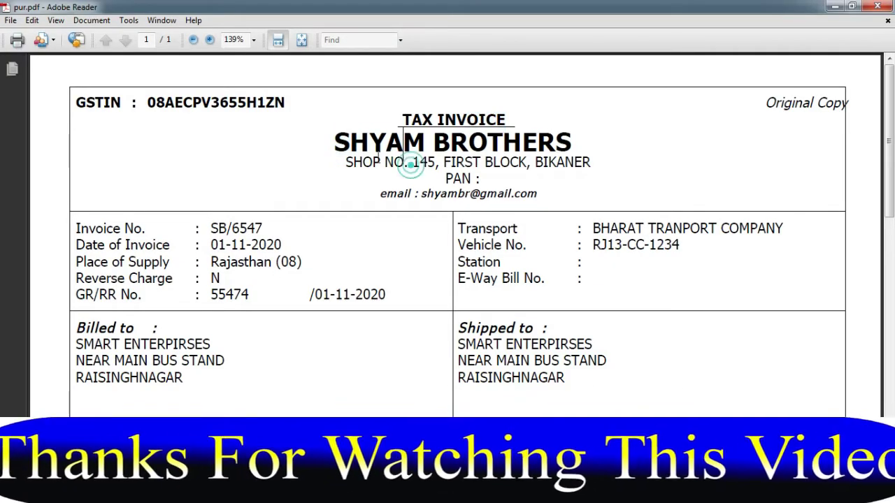
left_click_drag(336, 147, 572, 144)
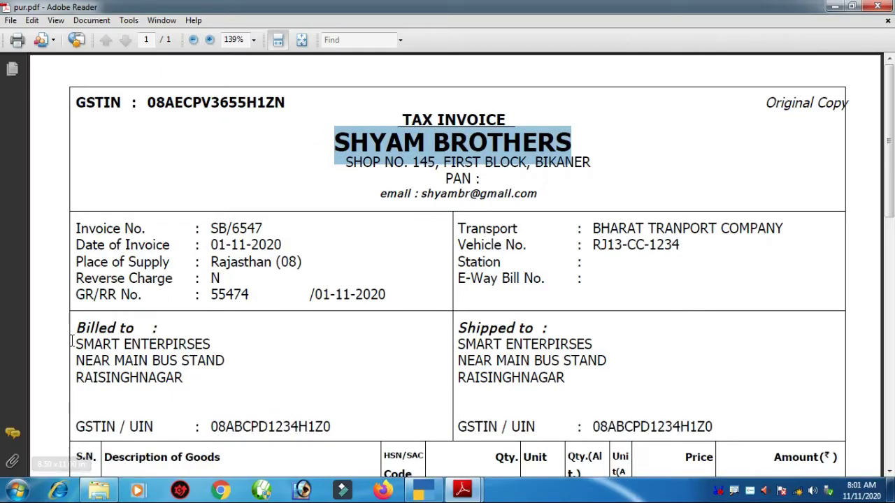
left_click_drag(74, 344, 209, 345)
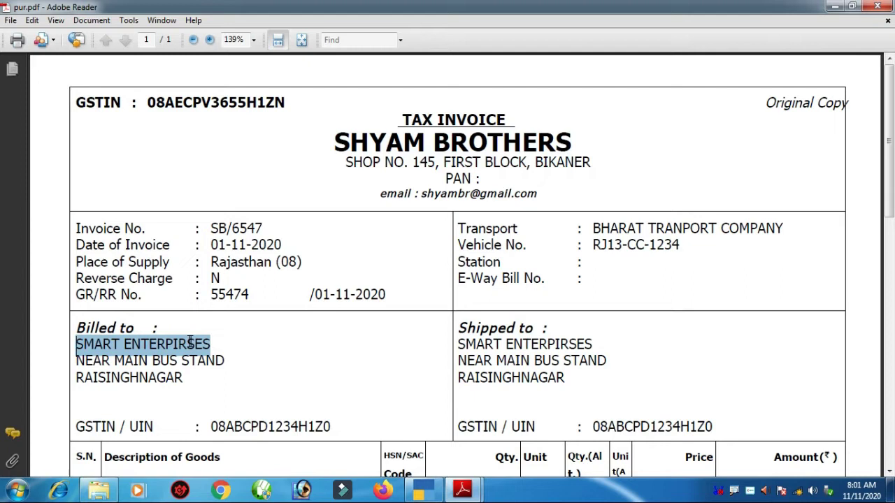
left_click(337, 143)
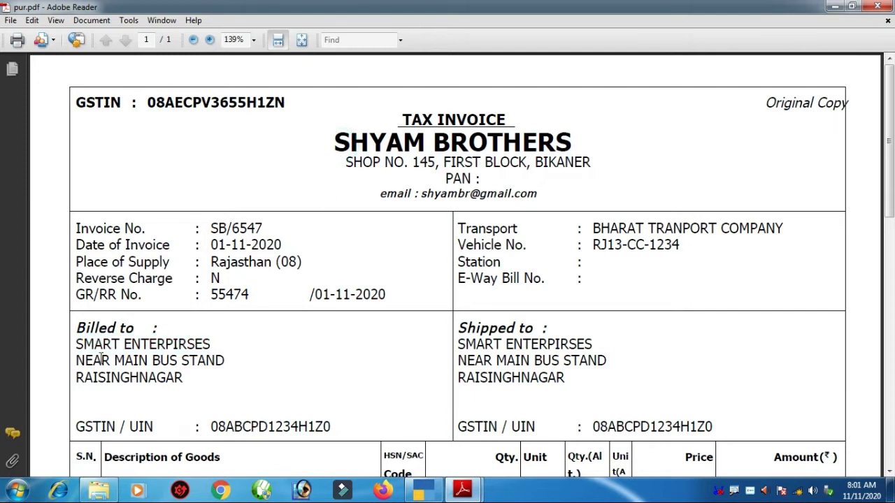
triple_click(84, 344)
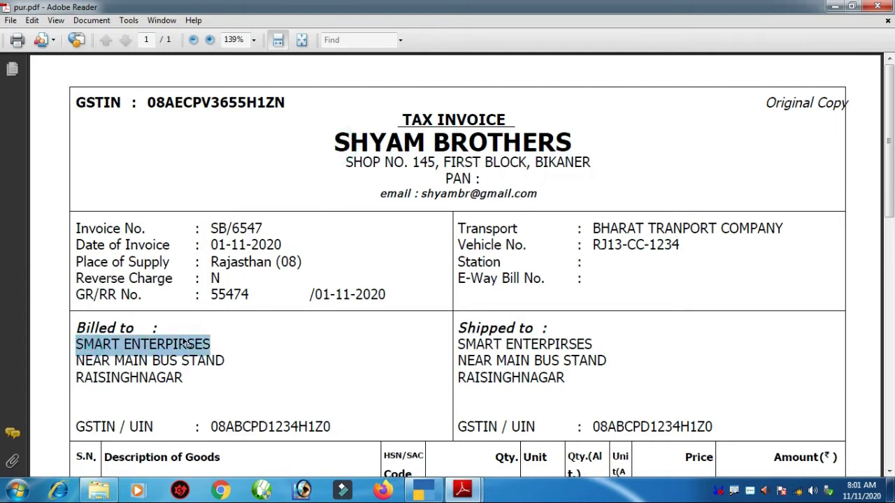
left_click(422, 491)
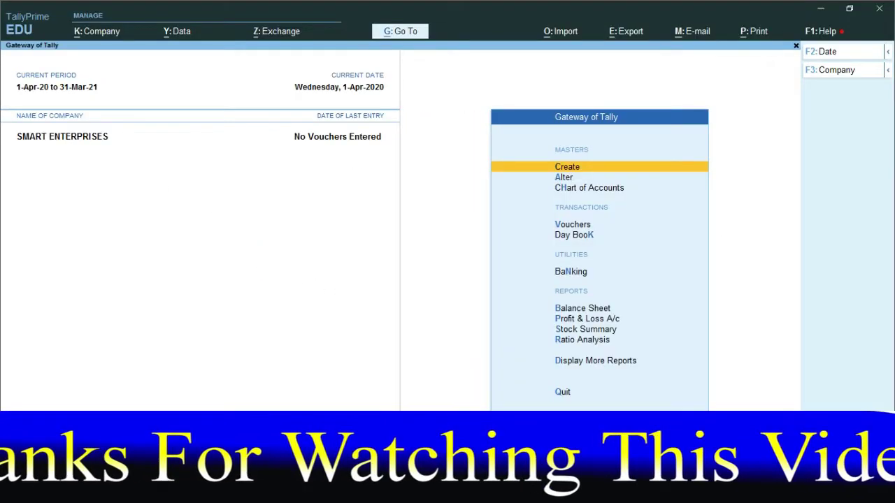
left_click(461, 491)
left_click(391, 393)
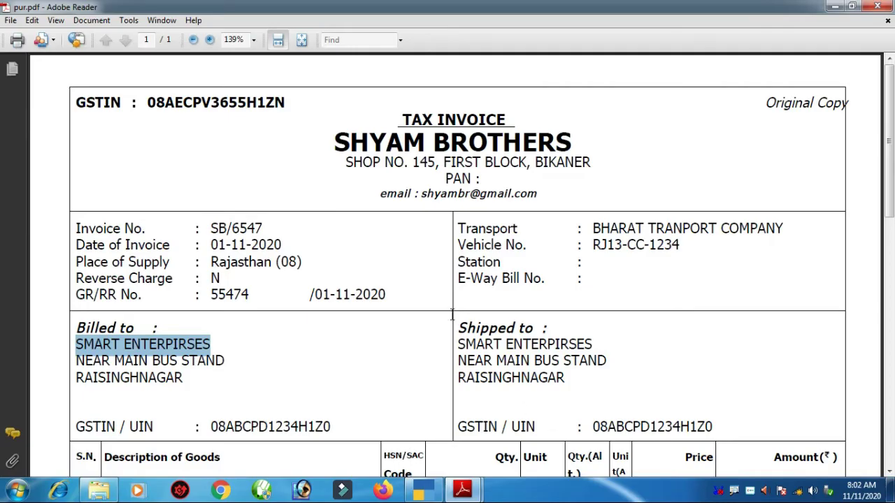
left_click(411, 356)
- Switch to TallyPrime and open a new Purchase voucher
left_click(428, 495)
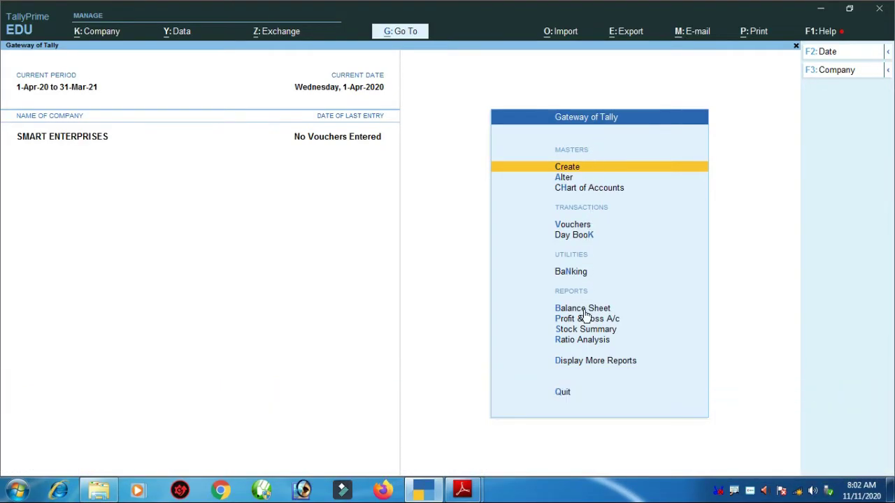
key("ctrl")
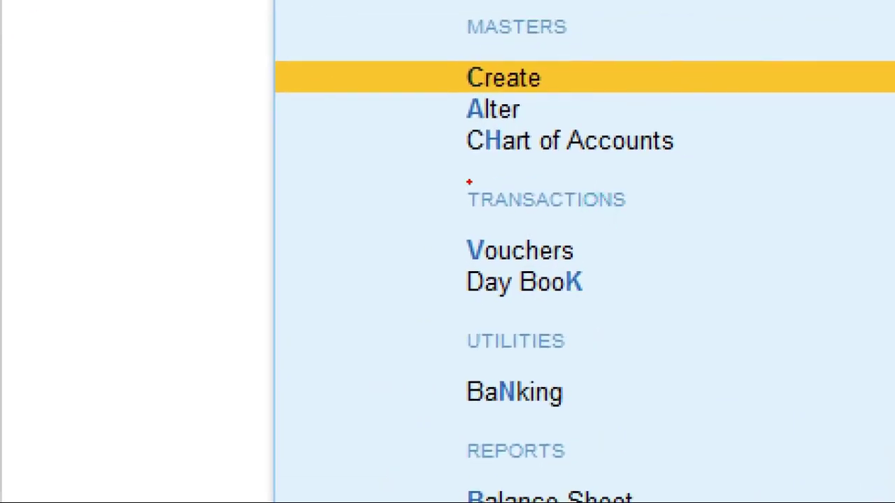
left_click_drag(541, 197, 584, 224)
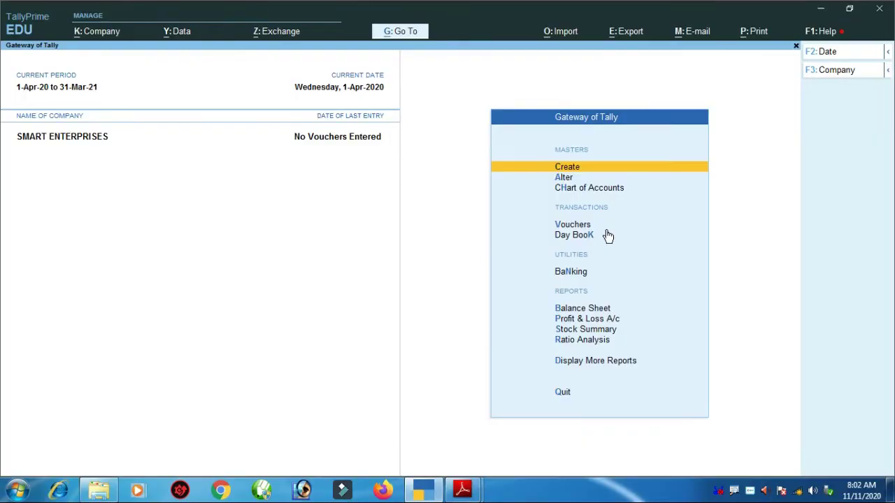
key("Down")
key("Down")
key("Down")
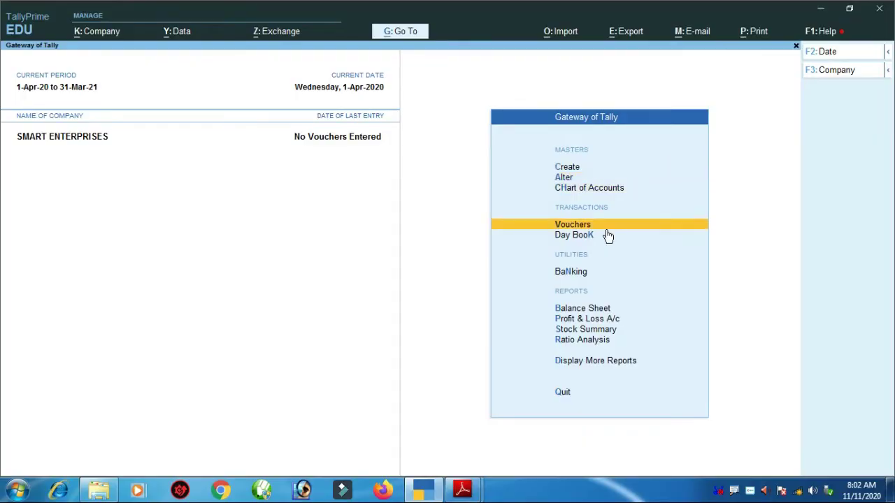
key("Return")
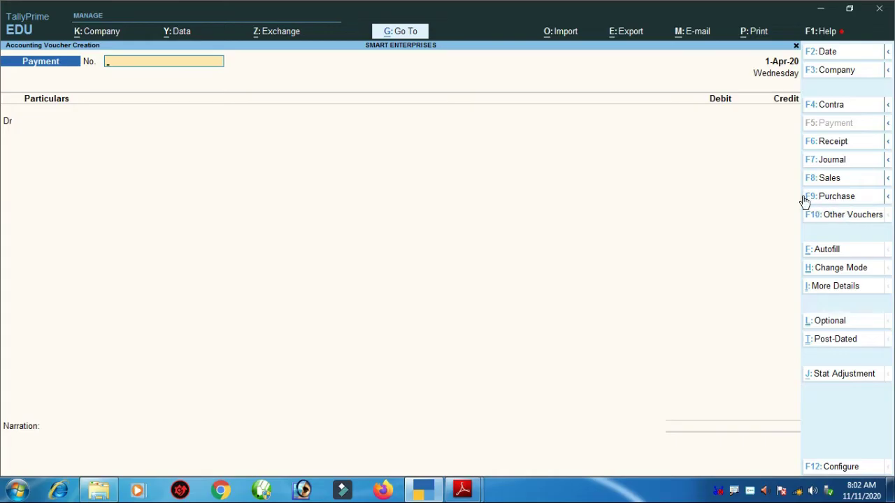
left_click(853, 201)
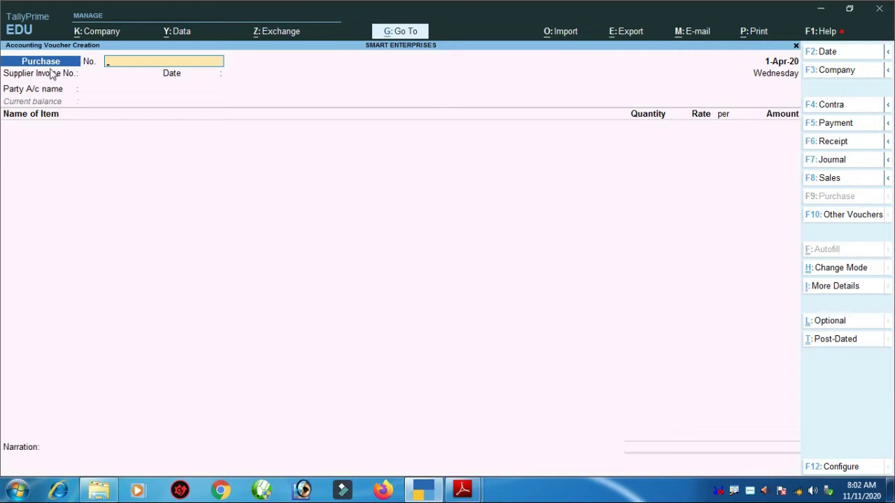
- Copy invoice number SB/6547 from pur.pdf and enter it as the purchase voucher number
key("ctrl+1")
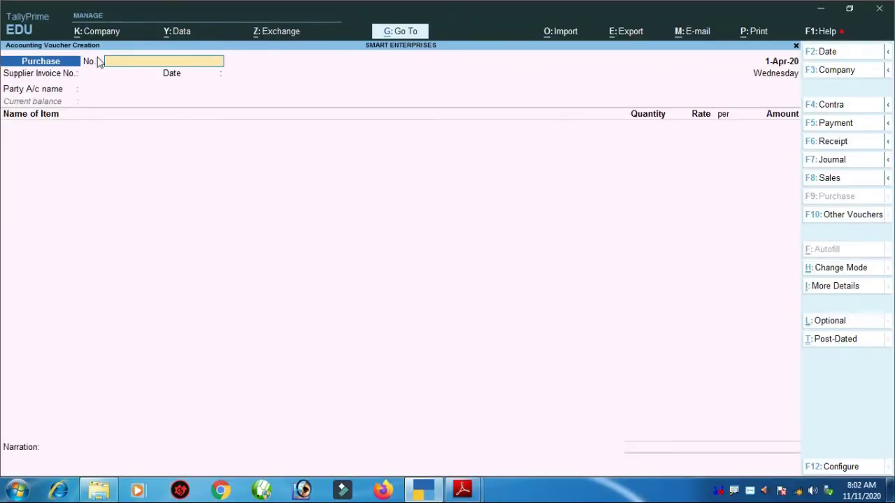
key("ctrl")
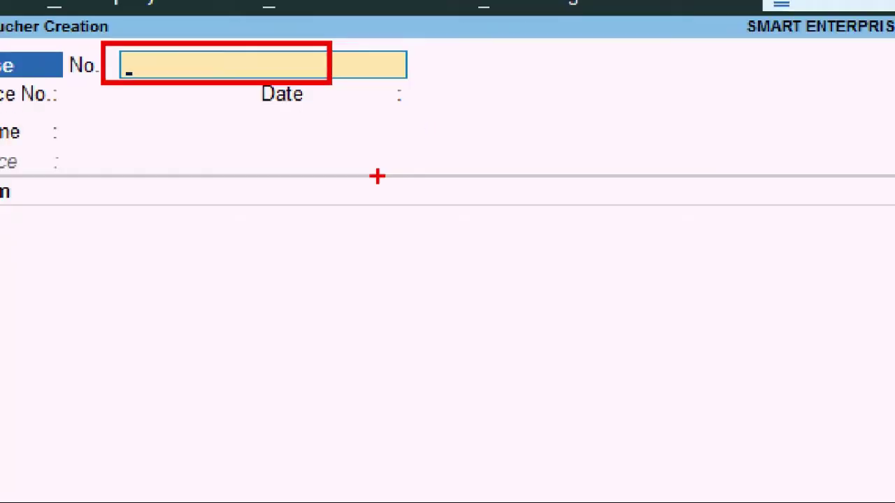
left_click(463, 490)
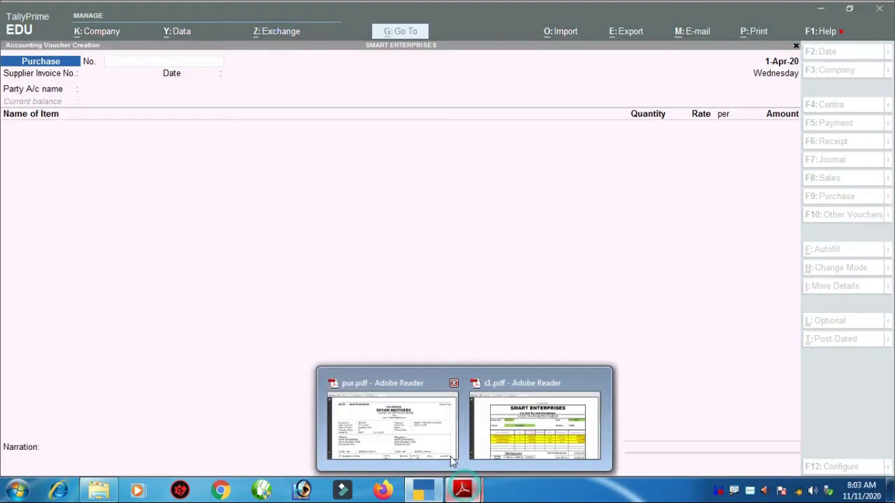
left_click(451, 461)
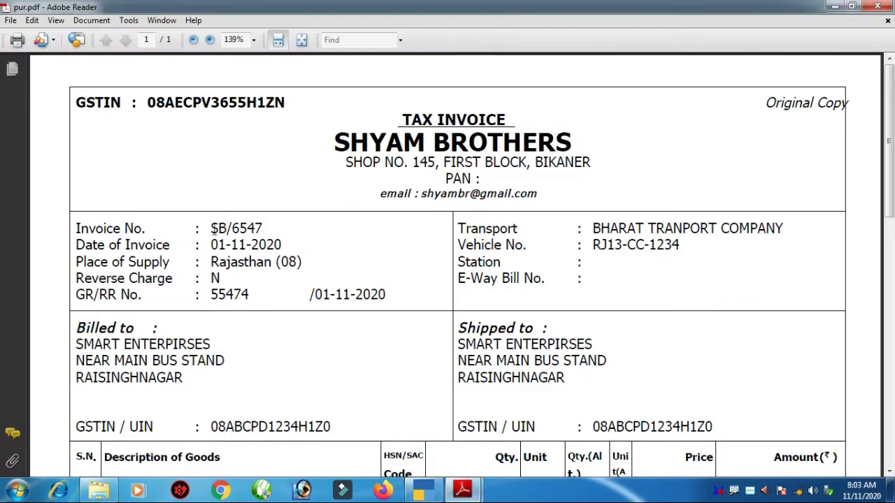
left_click_drag(210, 229, 265, 217)
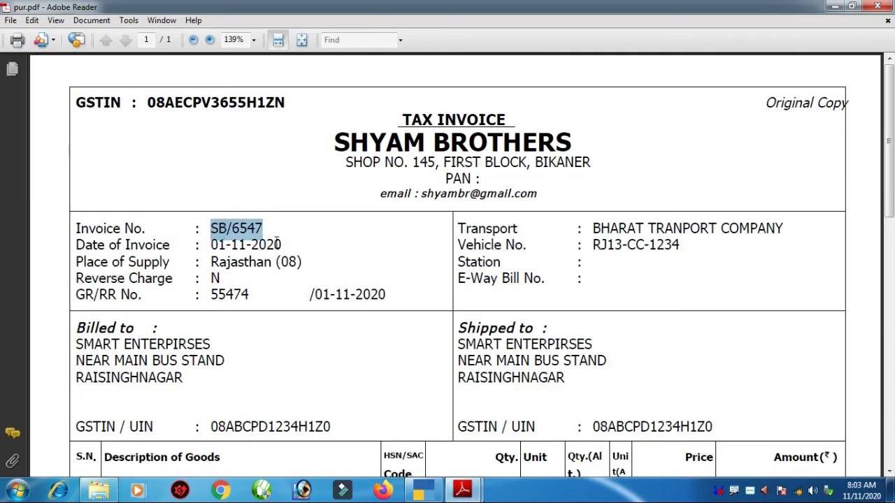
right_click(249, 234)
left_click(265, 237)
left_click(422, 489)
key("ctrl+v")
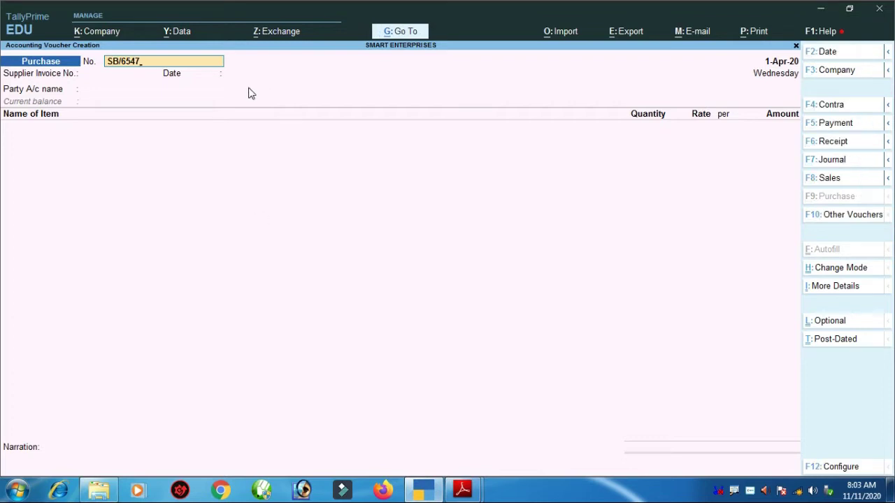
key("Return")
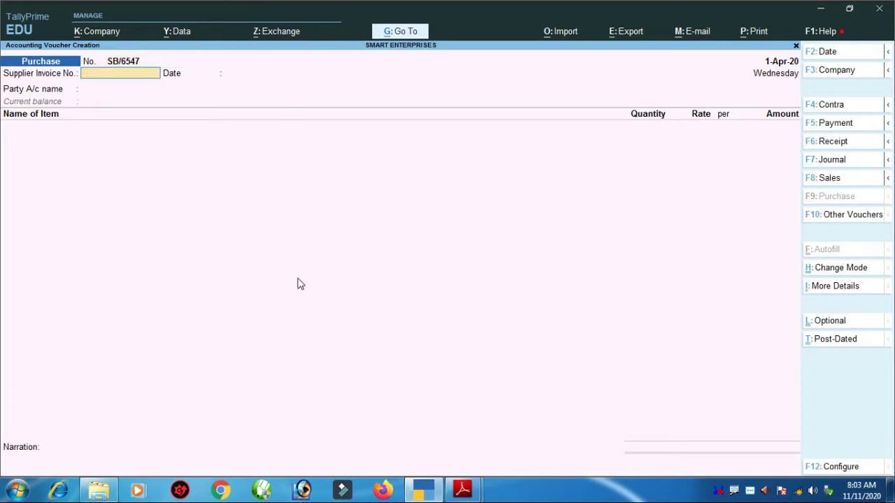
- Check the invoice date in pur.pdf and set the voucher date to 1.11 in TallyPrime
left_click(462, 489)
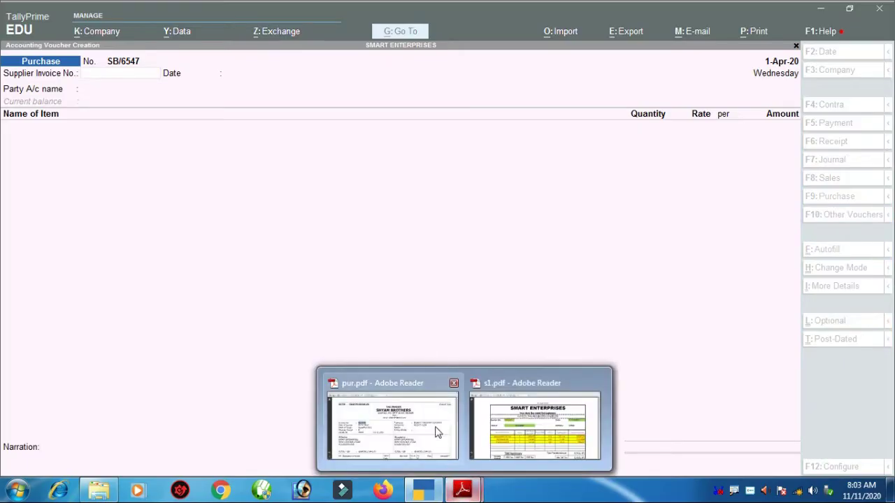
left_click(436, 429)
left_click(389, 272)
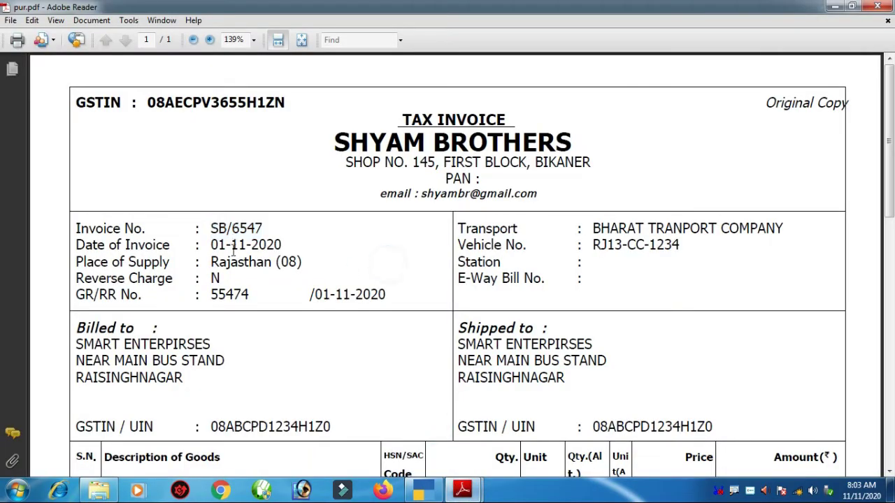
left_click_drag(212, 244, 300, 254)
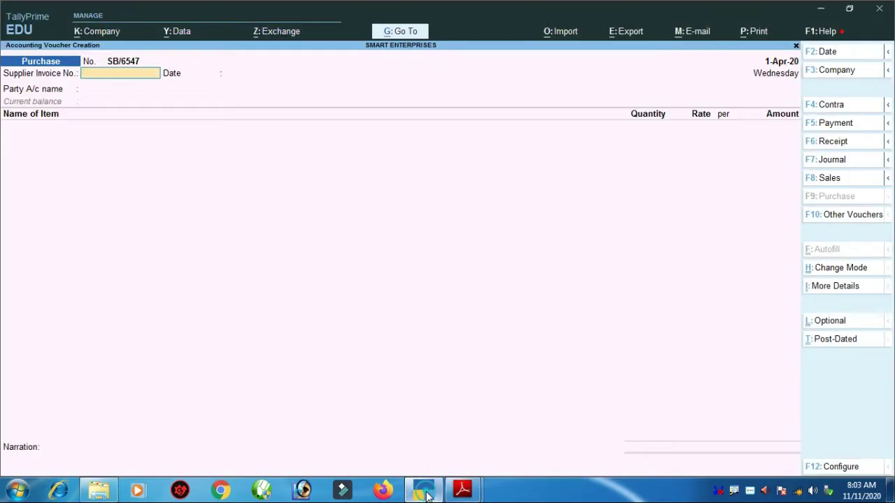
left_click(423, 491)
key("ctrl")
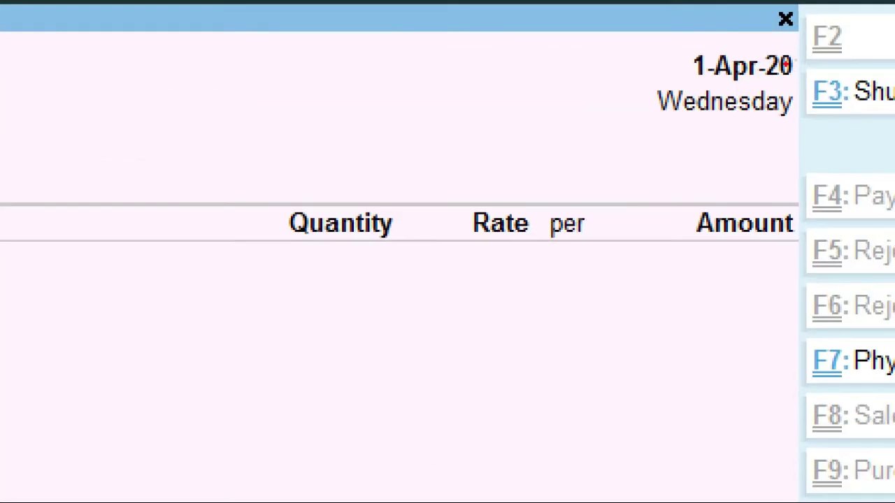
mouse_move(575, 46)
left_mouse_down()
mouse_move(776, 104)
mouse_move(887, 188)
left_mouse_up()
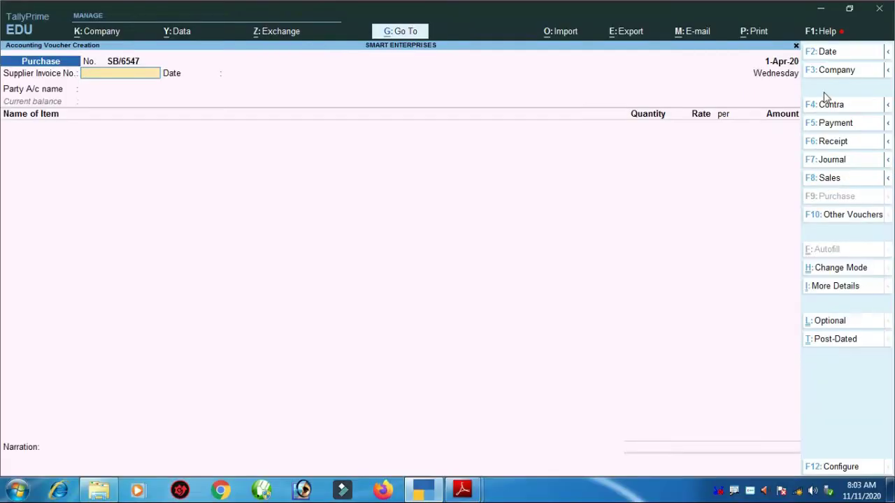
left_click(839, 54)
type("1.11")
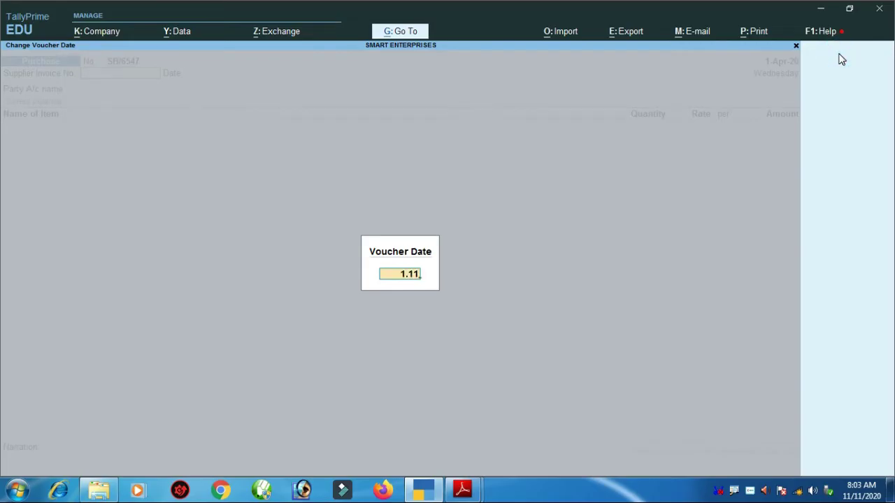
key("Return")
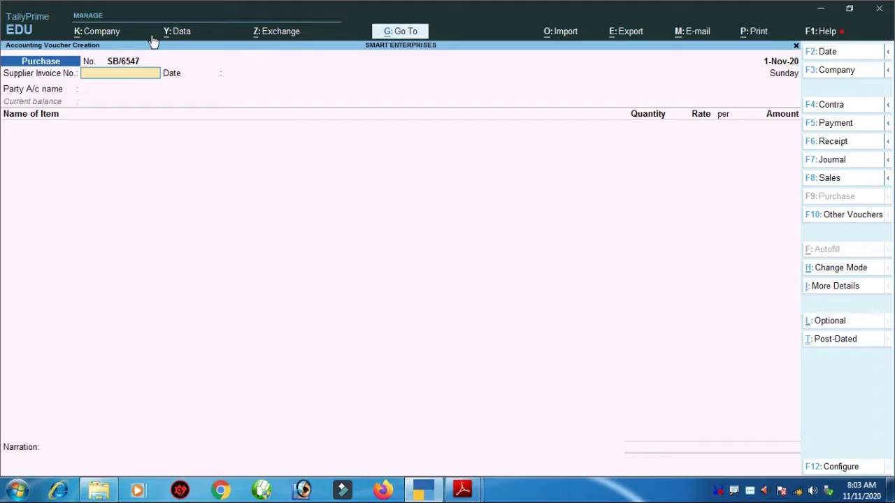
- Enter SB/6547 as the supplier invoice number and accept 1-Nov-20 as its date after checking it against pur.pdf
key("ctrl")
key("Return")
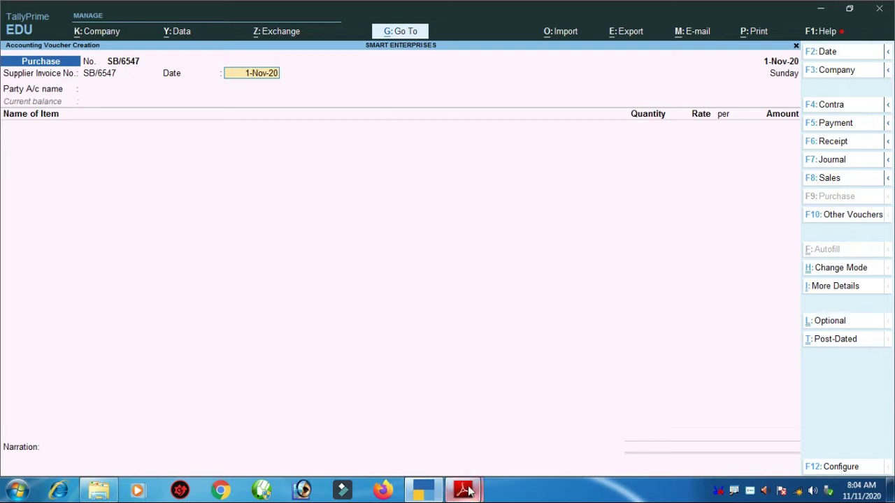
mouse_move(461, 489)
left_click(399, 453)
left_click(319, 239)
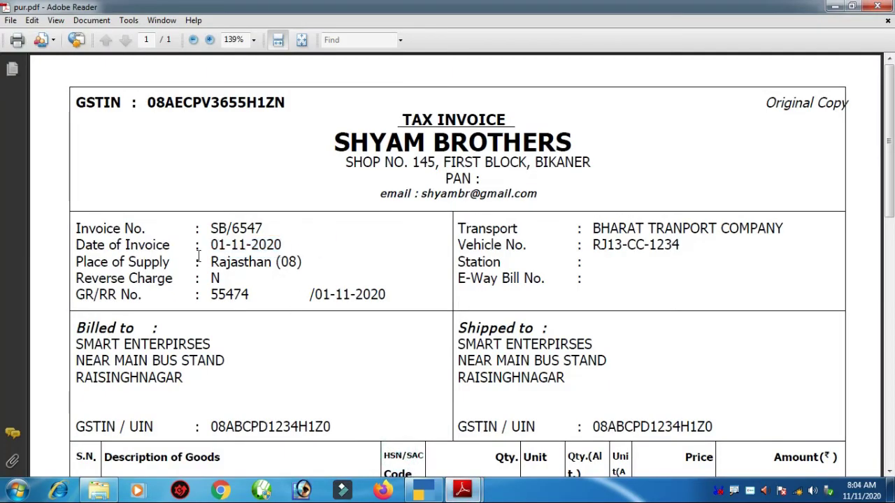
left_click_drag(208, 249, 278, 239)
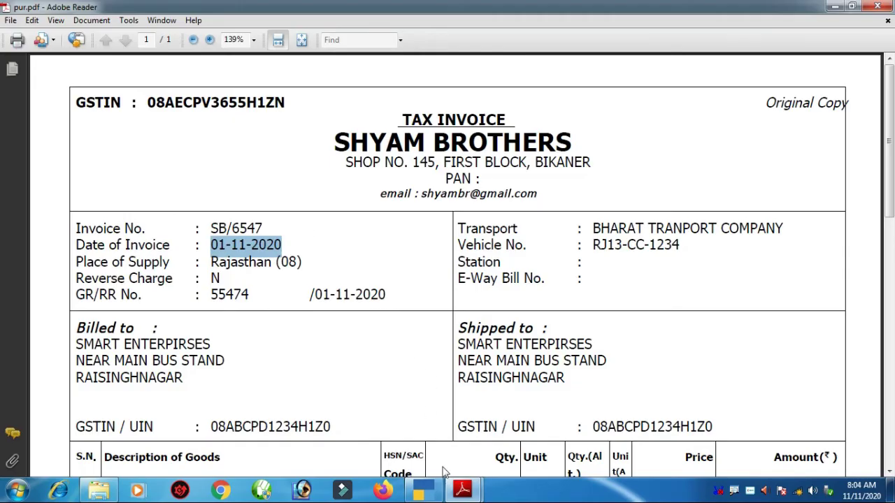
left_click(423, 490)
key("ctrl")
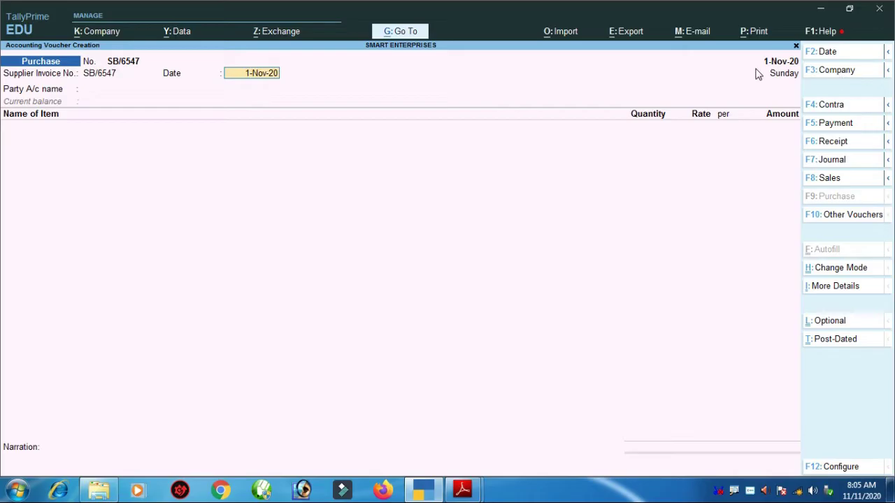
key("Return")
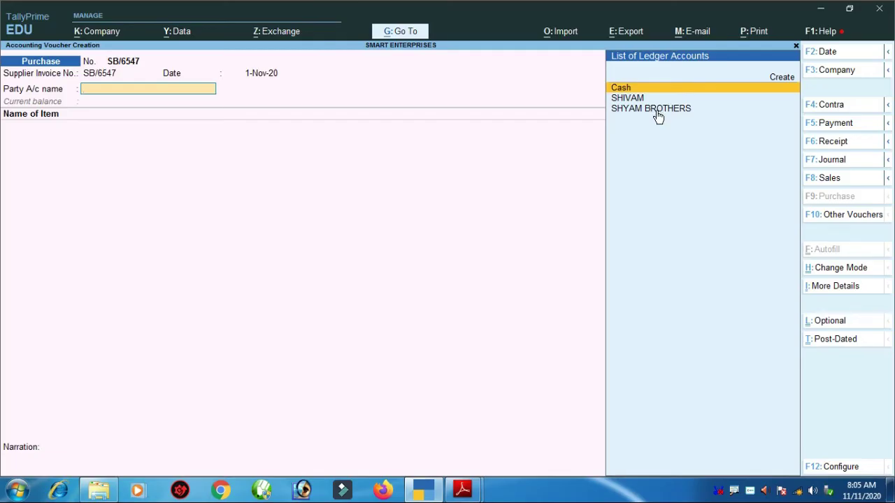
- Choose SHYAM BROTHERS as the party account and accept its supplier details in the purchase voucher
key("Down")
key("Down")
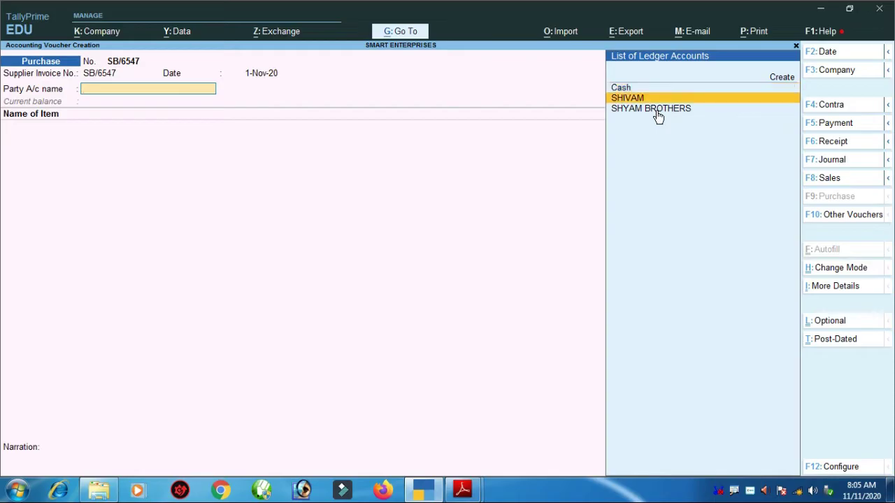
key("Return")
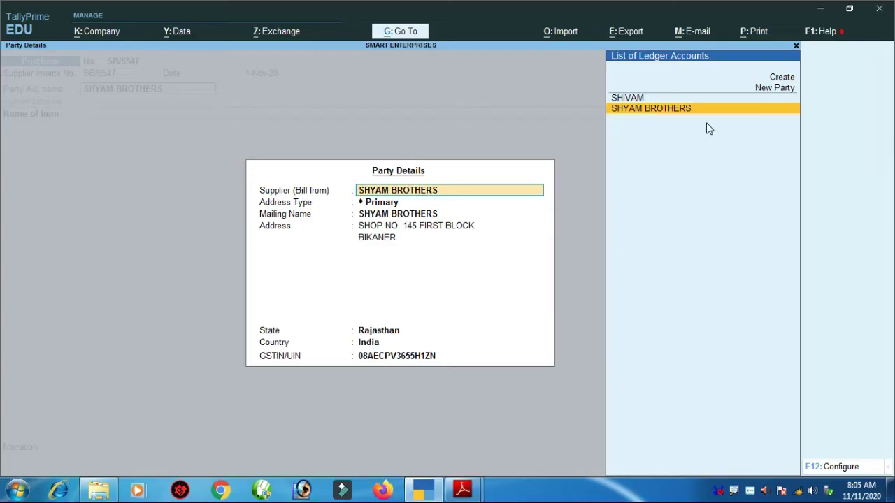
key("Return")
key("Return")
key("Return")
key("Return")
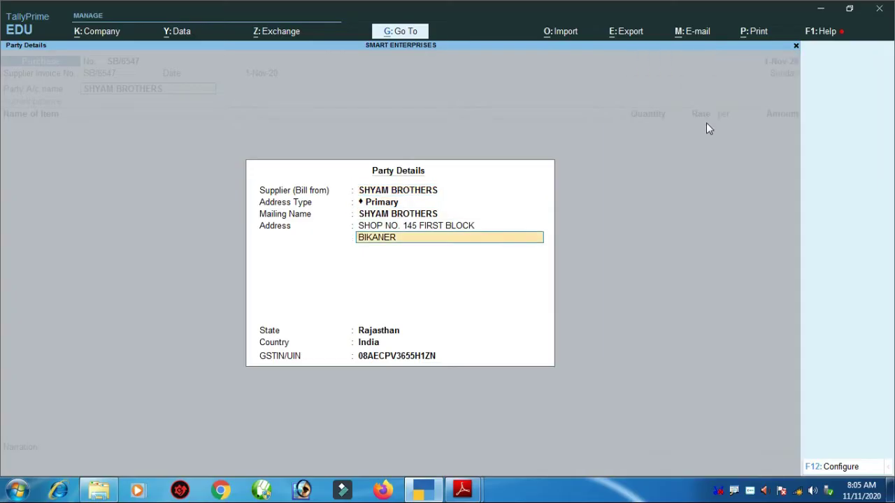
key("Return")
key("Return")
key("Return")
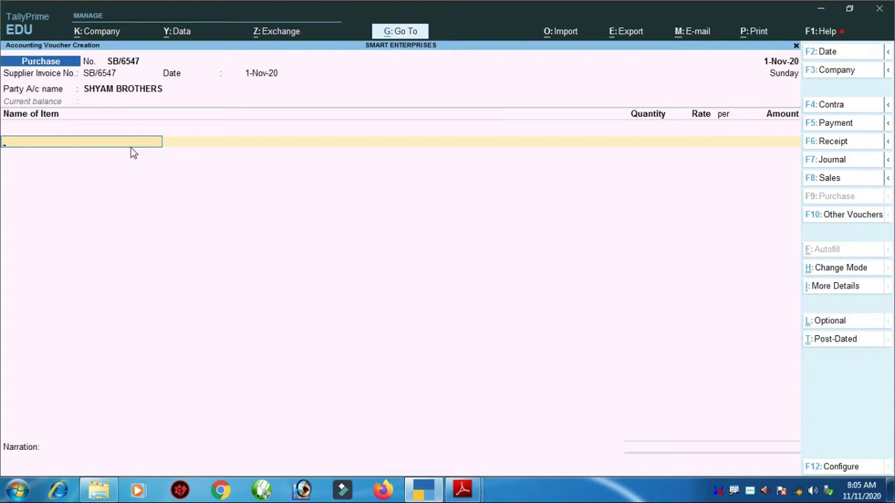
- Check the first item in pur.pdf, return to TallyPrime and choose Seagate Hard Disk 1TB as the first stock item
mouse_move(461, 489)
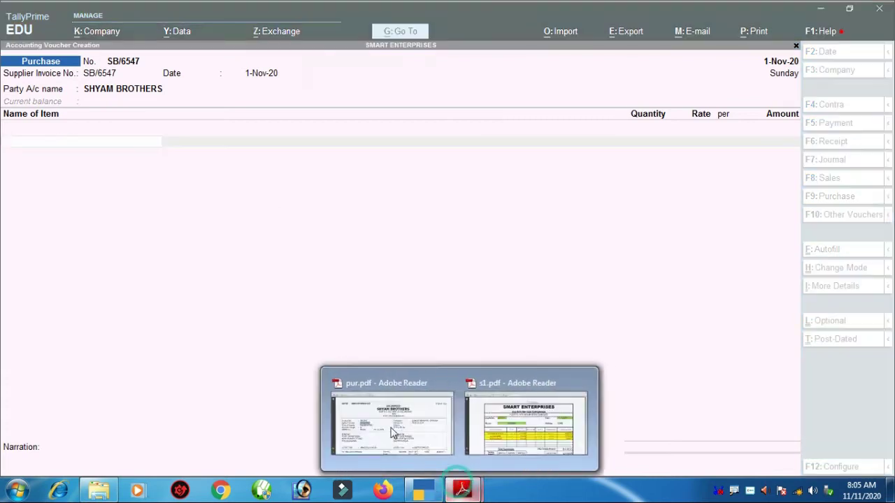
left_click(393, 433)
scroll(240, 343, "down", 8)
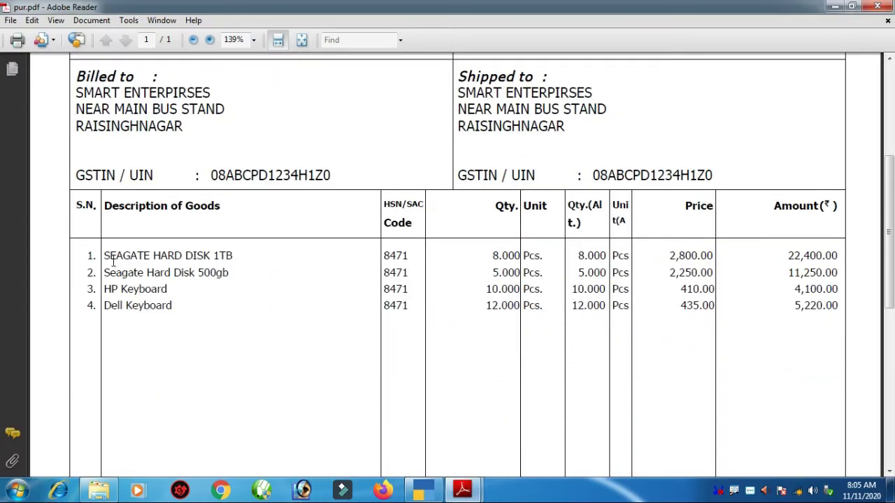
left_click_drag(104, 256, 237, 257)
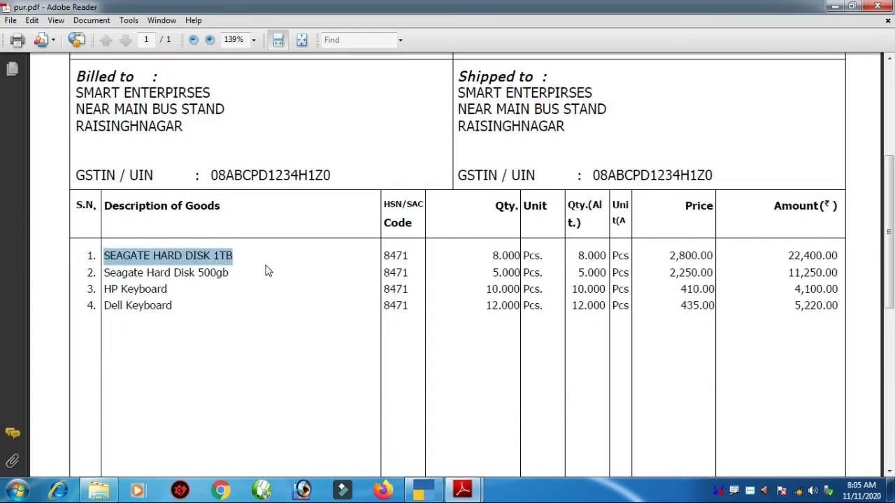
left_click(422, 490)
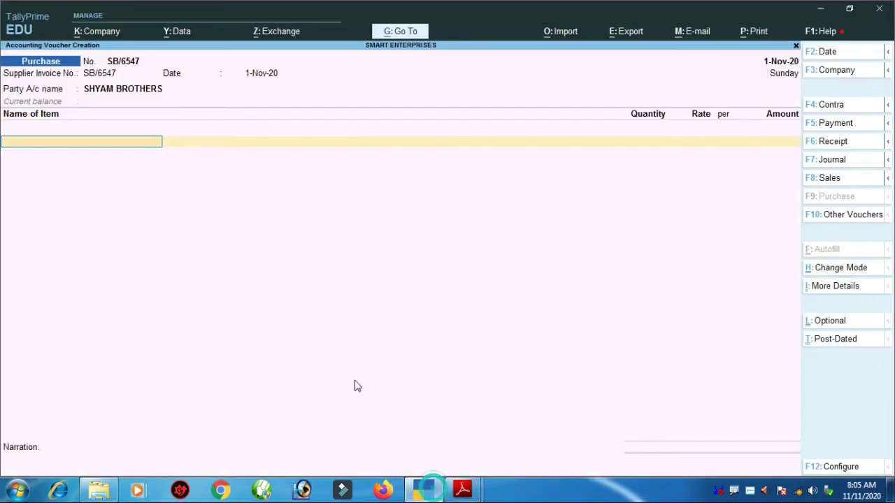
type("S")
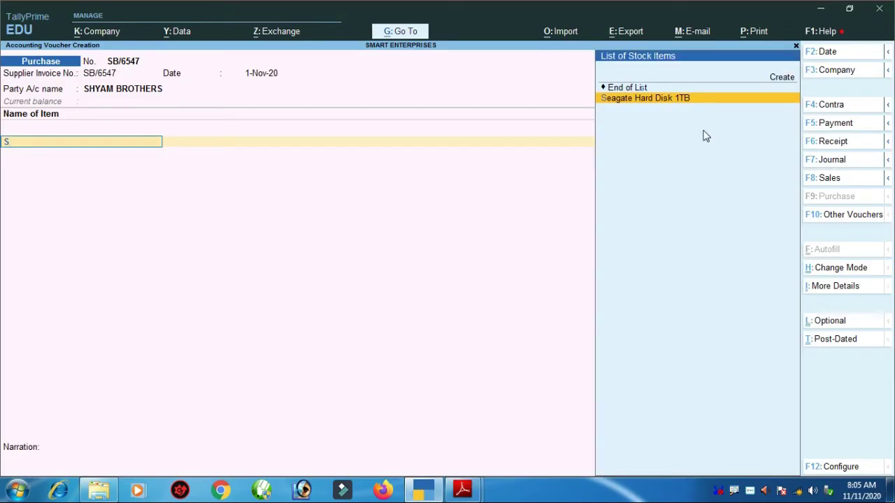
key("Return")
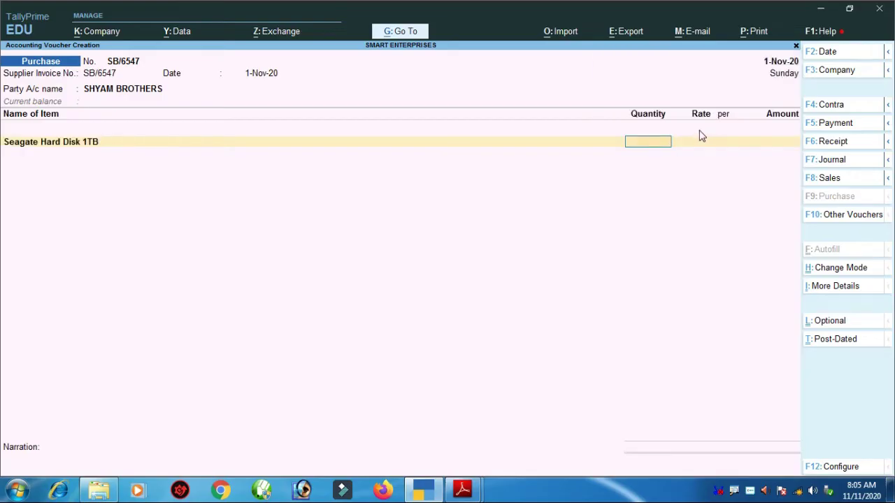
- Check the first item's quantity and price in pur.pdf, and enter 8 Pcs at a rate of 2800 in TallyPrime
mouse_move(463, 490)
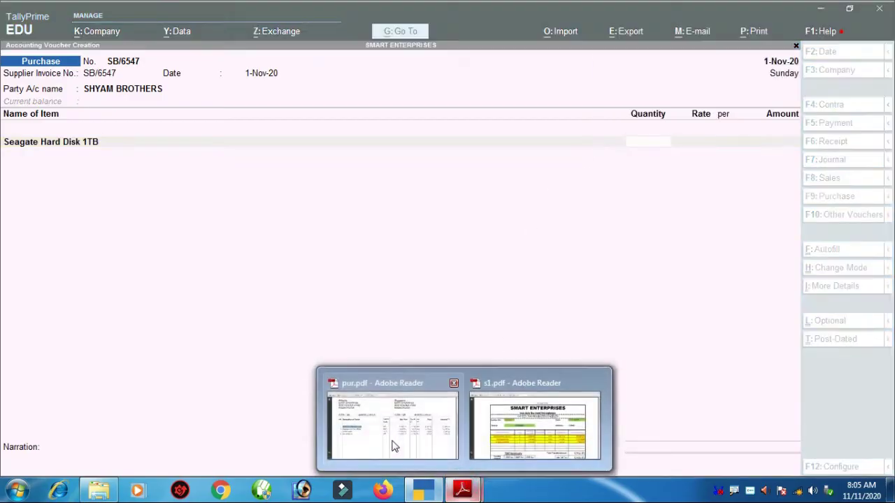
left_click(394, 442)
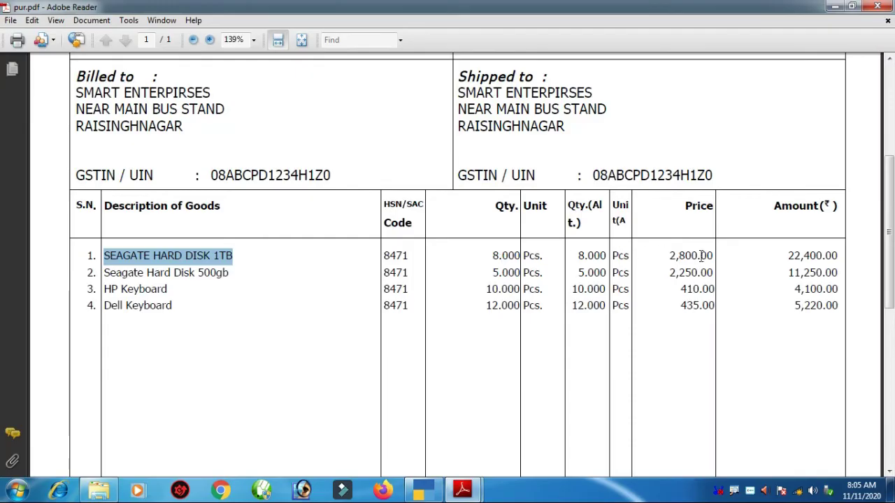
scroll(701, 257, "down", 2)
scroll(695, 245, "down", 4)
scroll(693, 235, "up", 4)
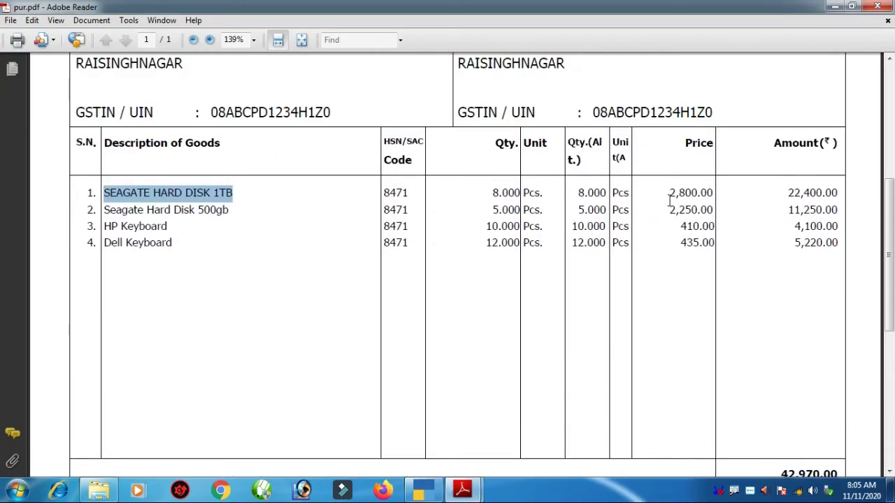
left_click(670, 196)
left_click_drag(678, 187, 723, 186)
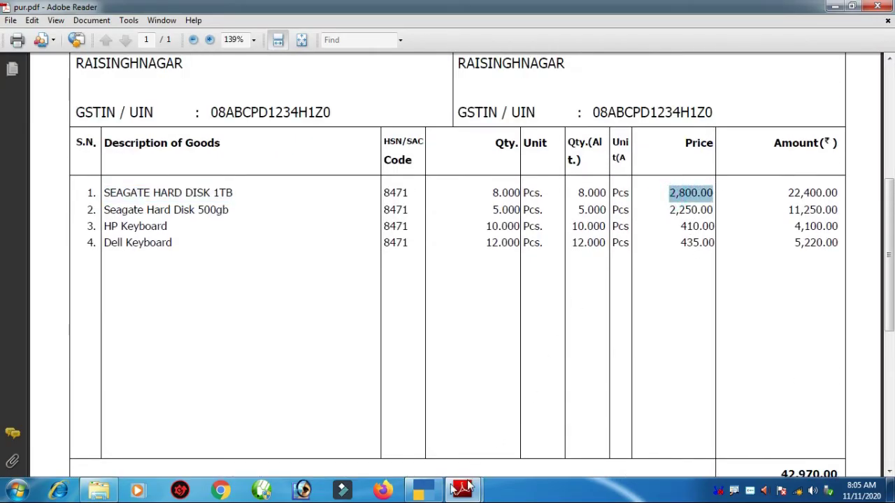
left_click(428, 490)
type("8")
key("Return")
type("2800")
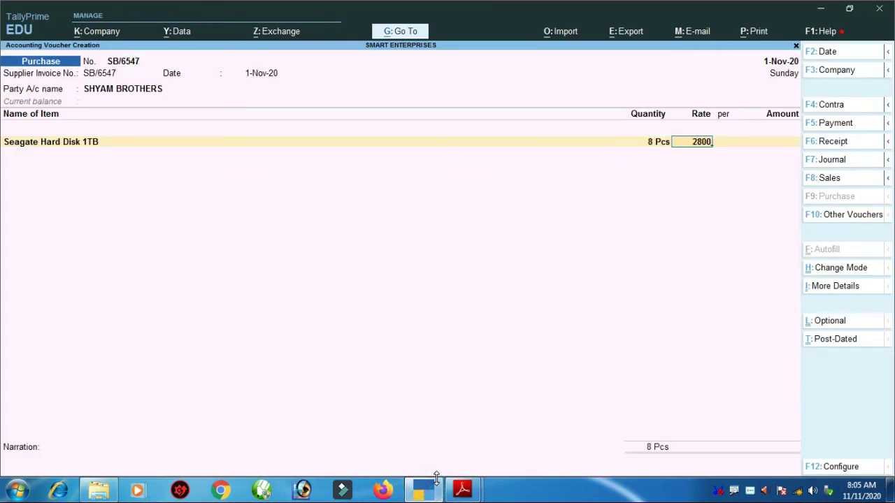
key("Return")
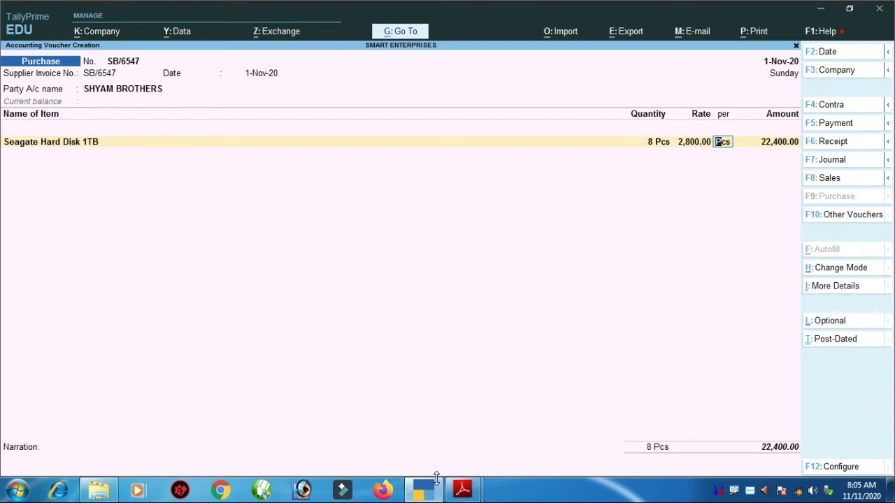
key("Return")
key("Return")
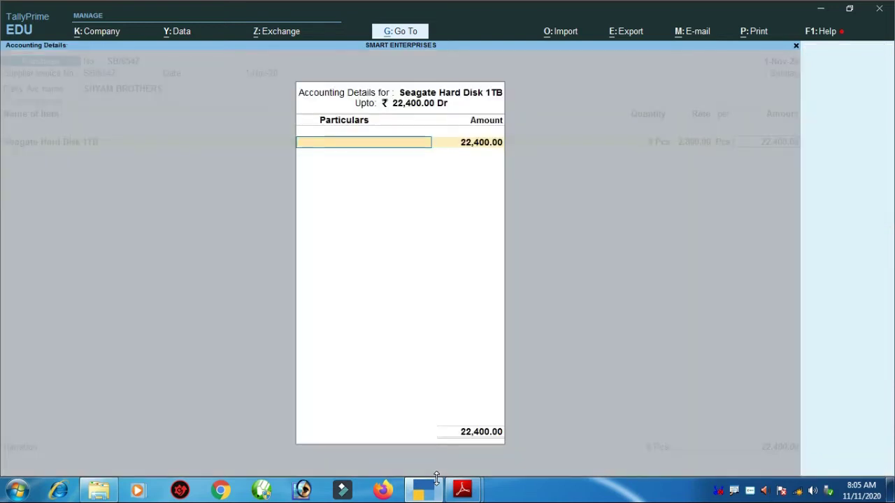
type("M")
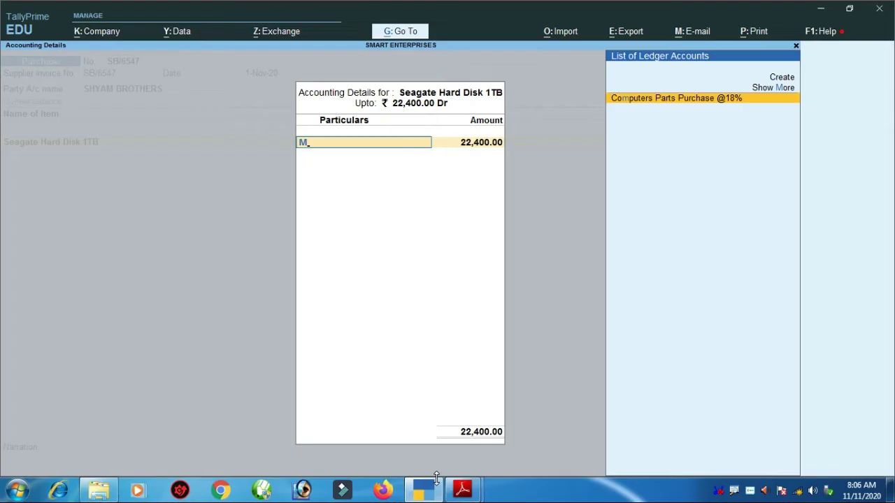
key("Return")
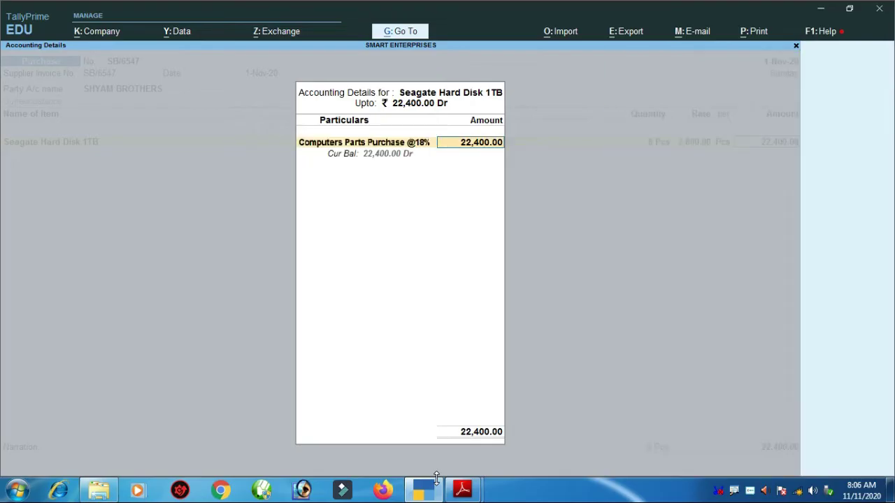
key("Return")
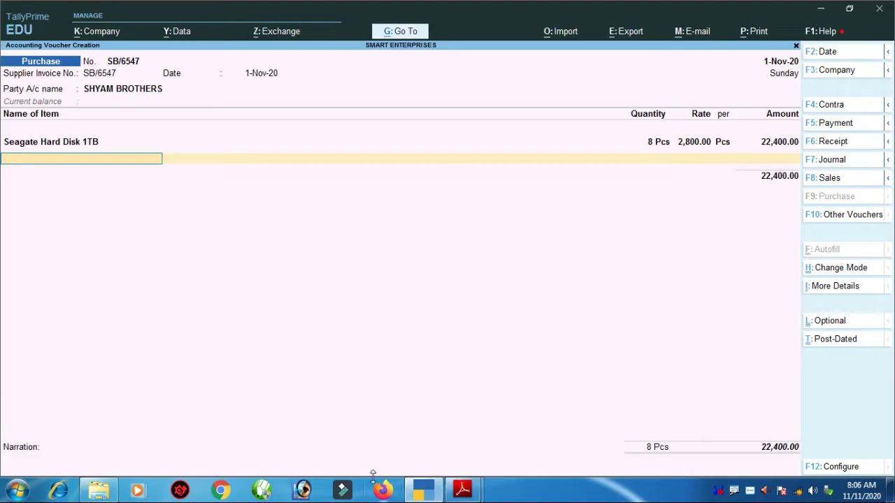
- Copy the second item name, Seagate Hard Disk 500gb, from pur.pdf and return to the voucher in TallyPrime
mouse_move(475, 493)
left_click(398, 448)
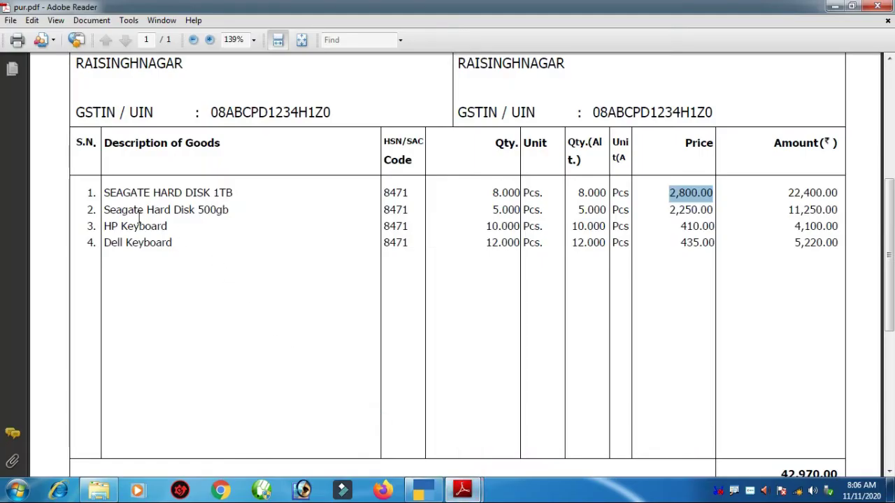
left_click_drag(105, 216, 236, 212)
right_click(188, 211)
left_click(210, 214)
left_click(419, 488)
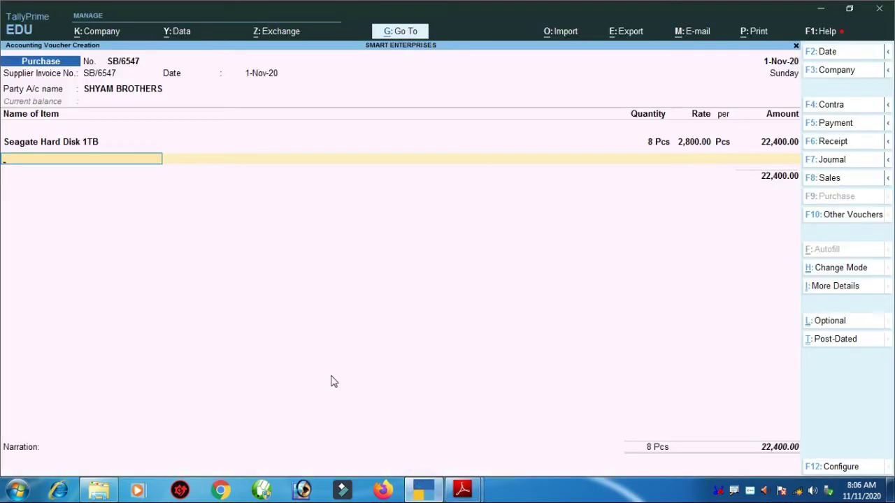
- Look for the second item among the stock items, and start a new stock item named Seagate Hard Disk 500gb
type("G")
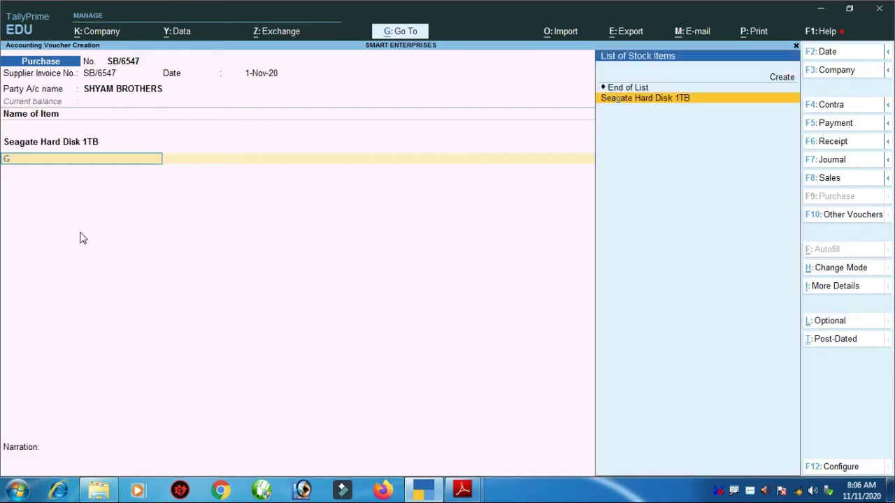
key("BackSpace")
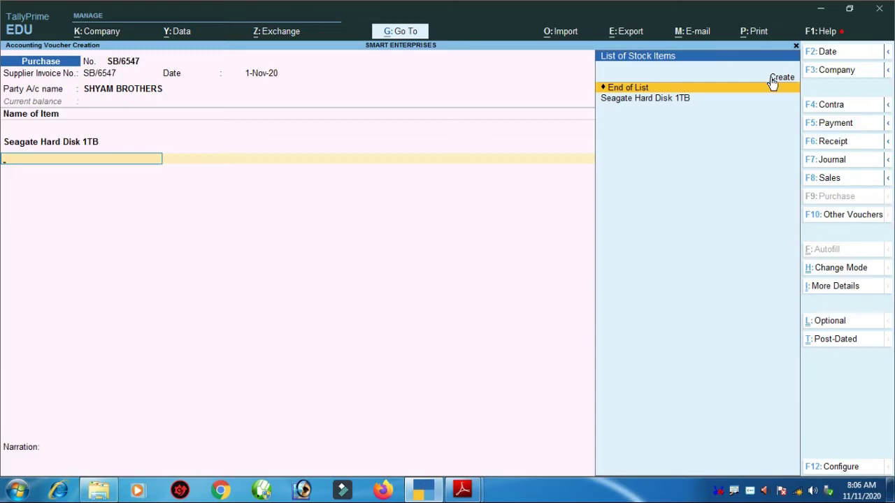
key("ctrl")
key("alt")
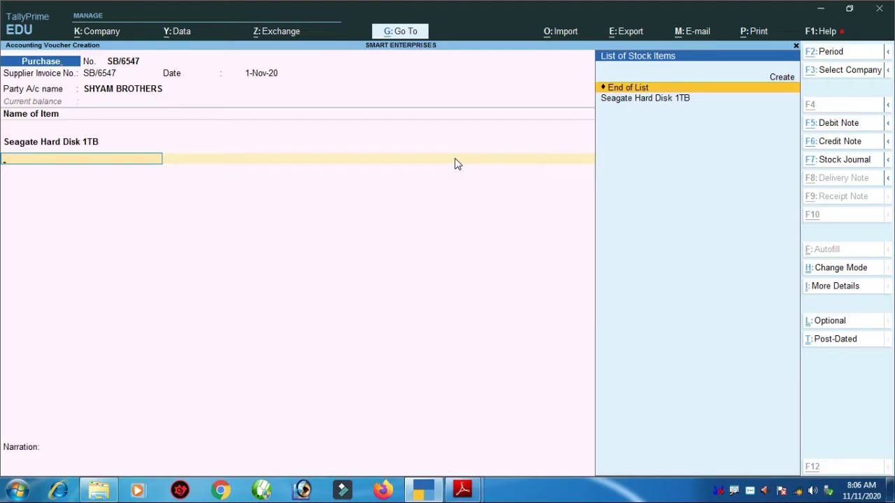
key("alt+c")
key("ctrl+v")
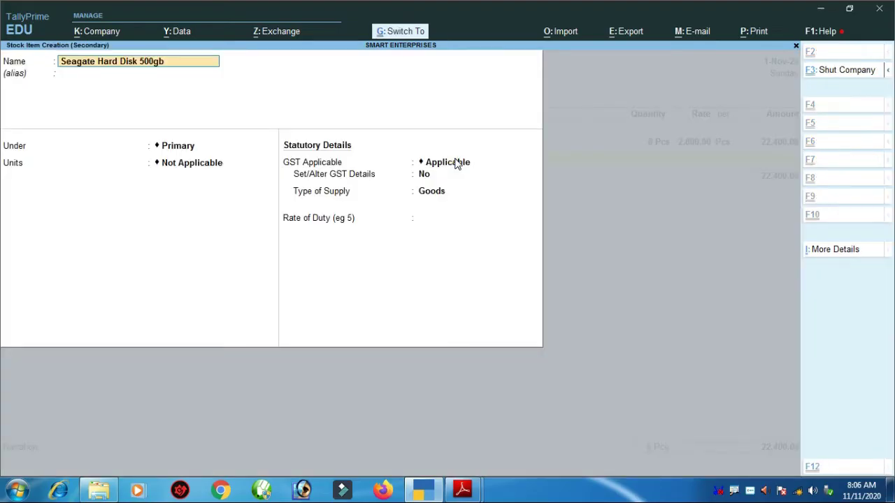
key("Return")
key("Return")
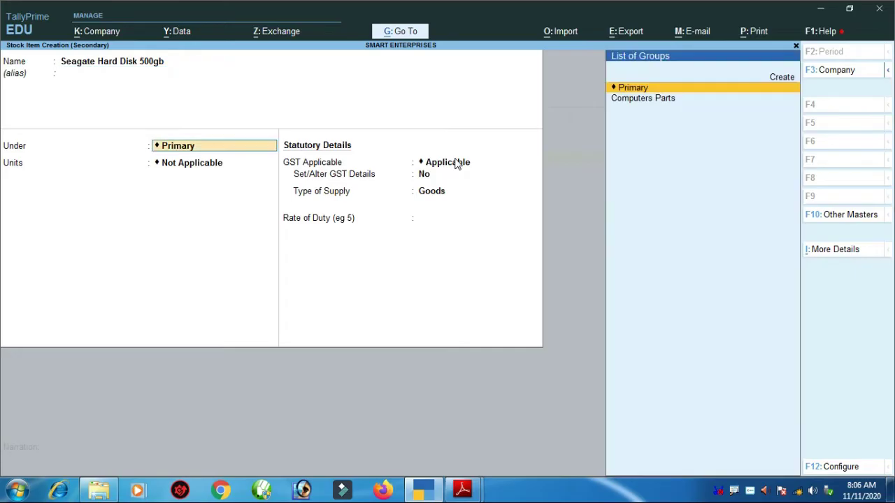
- Place the new stock item under Computers Parts with Pcs as its unit and no alternate units
key("Down")
key("Return")
key("Return")
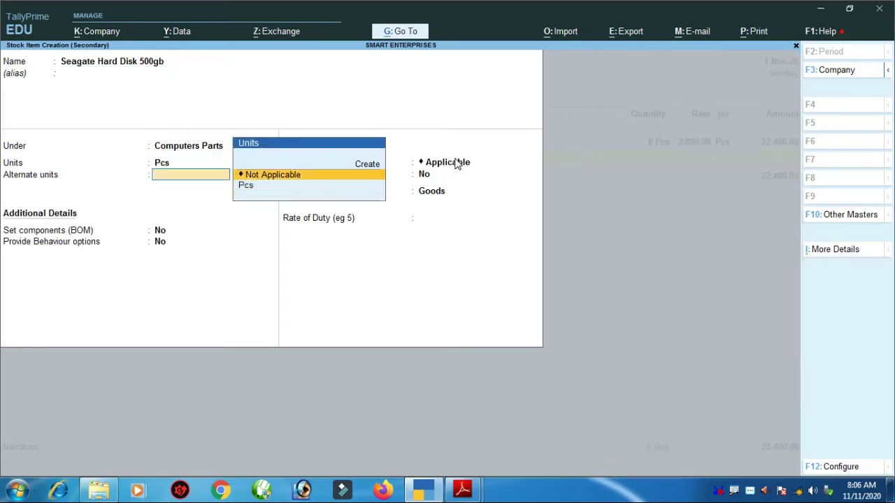
key("Return")
key("Return")
key("Return")
key("Return")
- Enable setting GST details for the stock item and enter HARD DISK as the HSN/SAC description
type("Y")
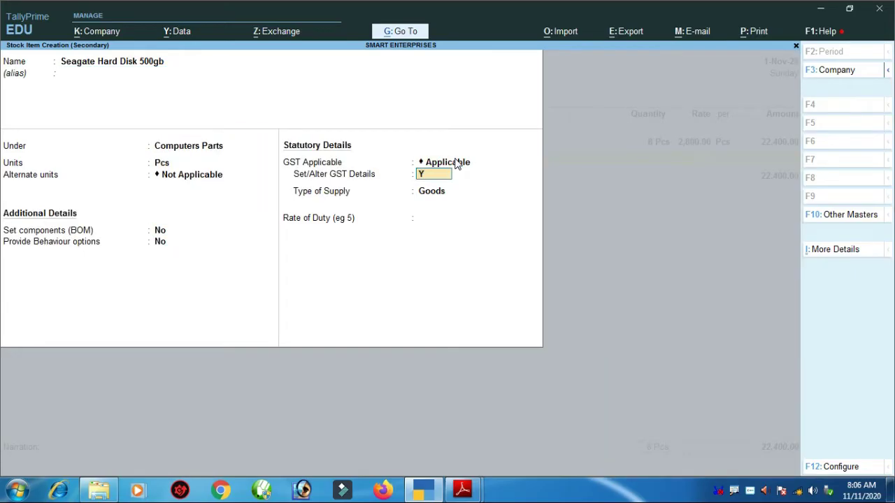
key("Return")
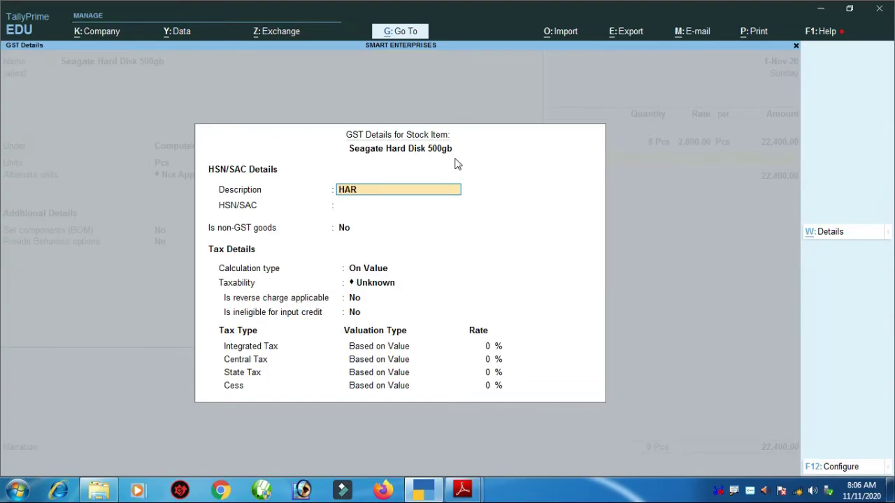
type("HARD DISK")
key("Return")
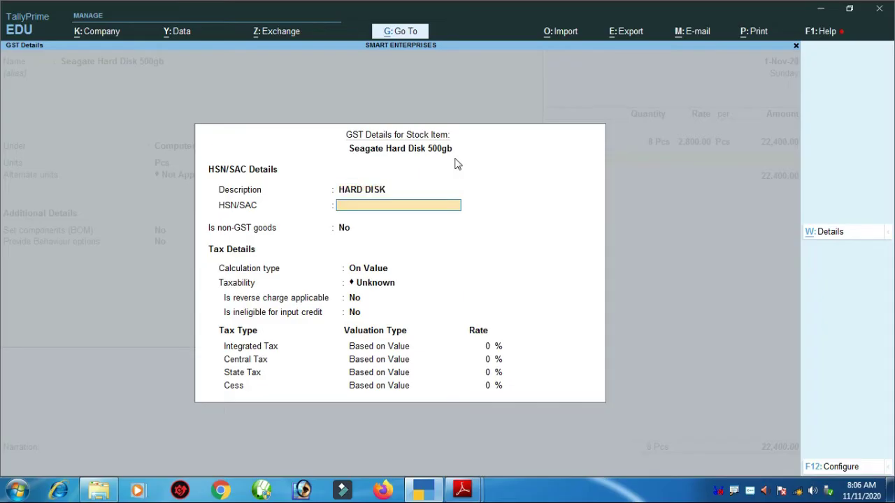
- Check the item's HSN code in pur.pdf and enter 8471 as the HSN/SAC in TallyPrime
left_click(463, 490)
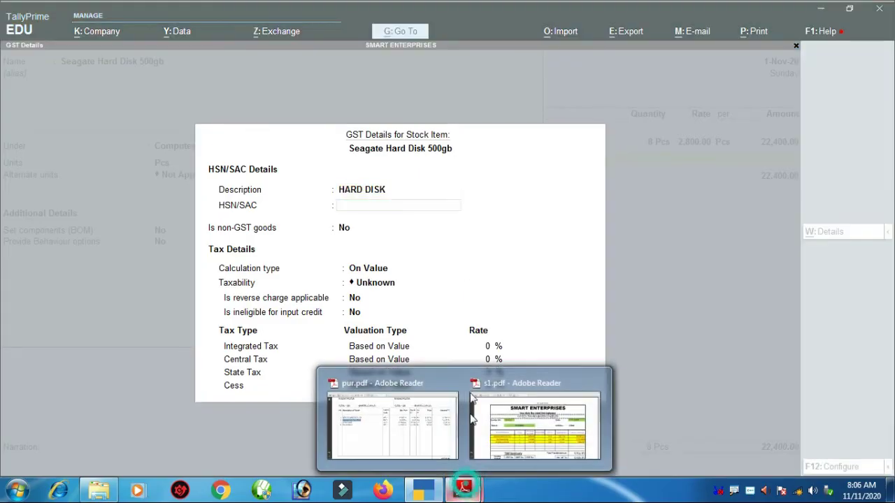
left_click(423, 414)
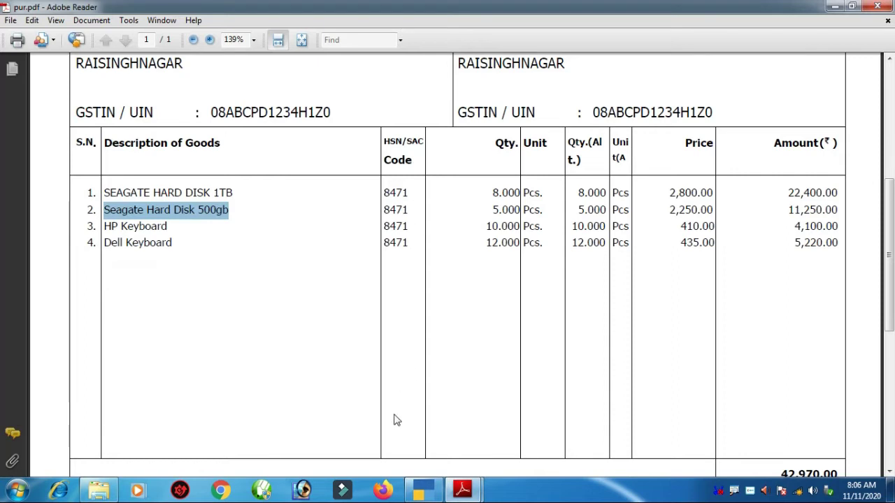
left_click(423, 489)
type("84")
key("Return")
key("Return")
- Set the stock item's taxability to Taxable and its integrated tax rate to 18%
key("Down")
key("Down")
key("Down")
key("Return")
key("Return")
key("Return")
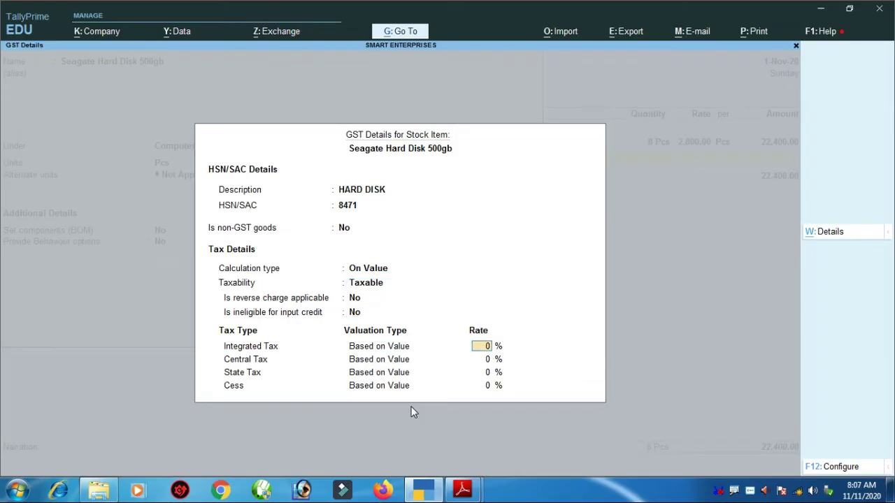
type("18")
key("Return")
key("Return")
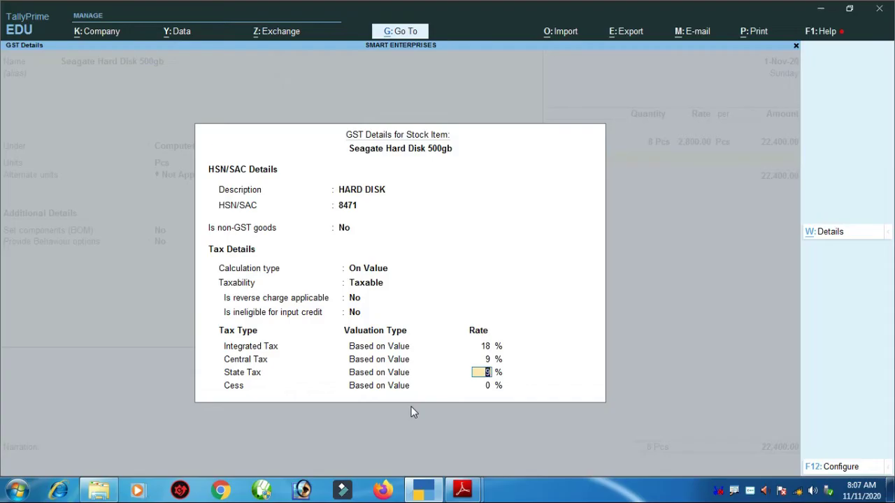
- Accept the GST details and save the Seagate Hard Disk 500gb stock item
key("Return")
key("Return")
key("Return")
key("Return")
key("Return")
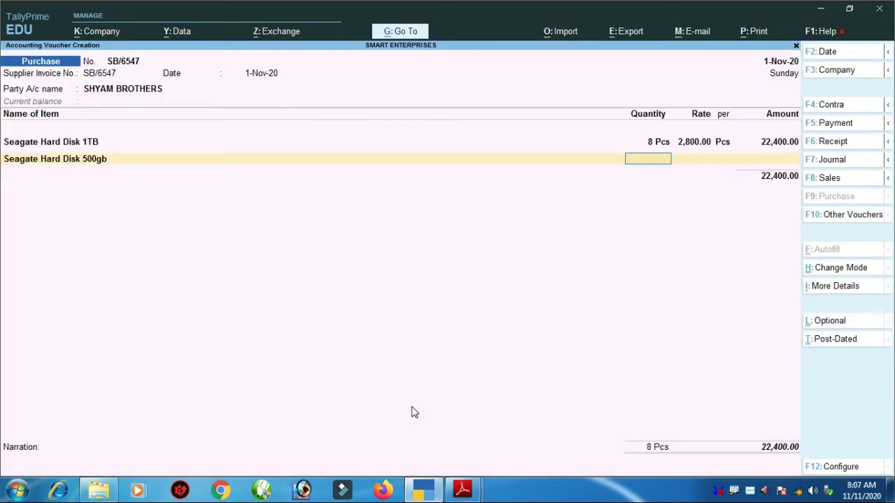
- Check the Seagate Hard Disk 500gb line in pur.pdf and enter 5 Pcs at 2,250 in the voucher, accepting its accounting allocation
mouse_move(462, 489)
left_click(396, 448)
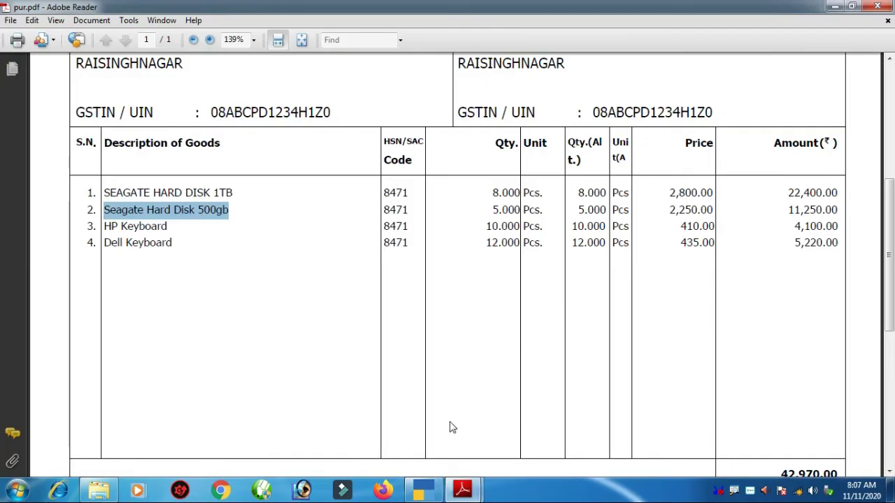
left_click(423, 491)
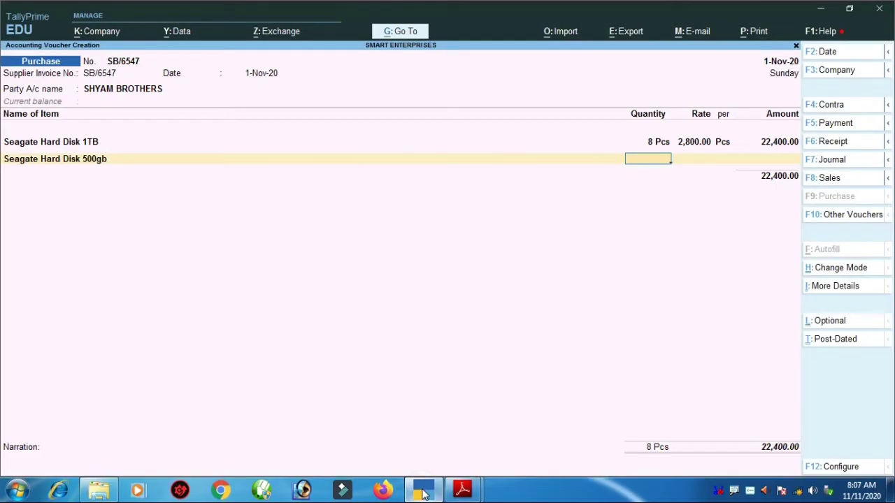
key("Return")
type("2,250")
key("Return")
key("Return")
key("Return")
key("Return")
key("Return")
key("Return")
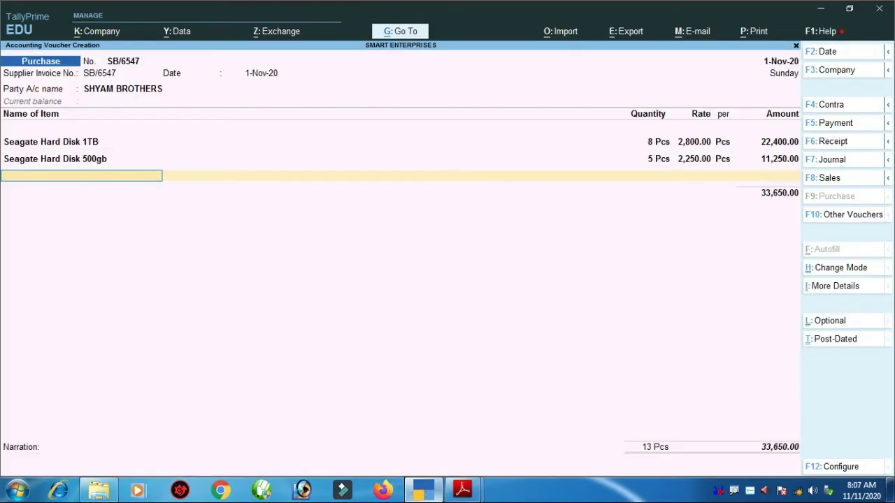
- Copy the HP Keyboard name from pur.pdf and use it to name a new stock item in TallyPrime
left_click(461, 493)
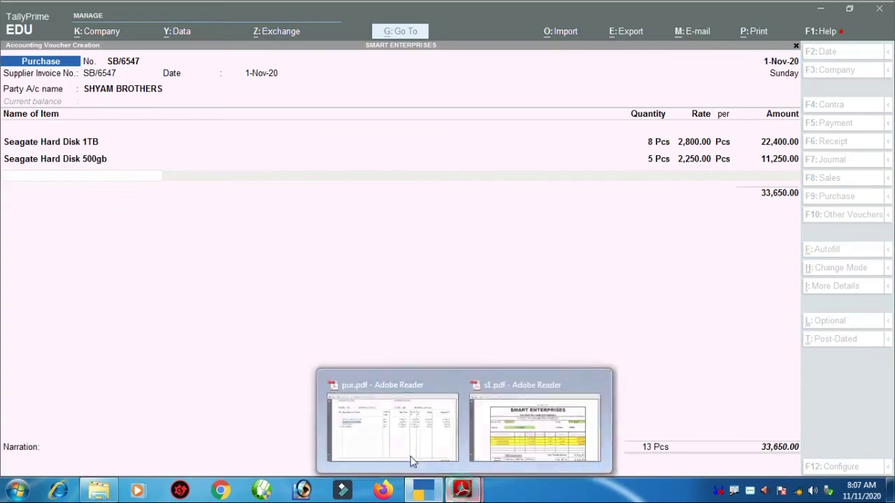
left_click(398, 443)
left_click_drag(167, 226, 102, 226)
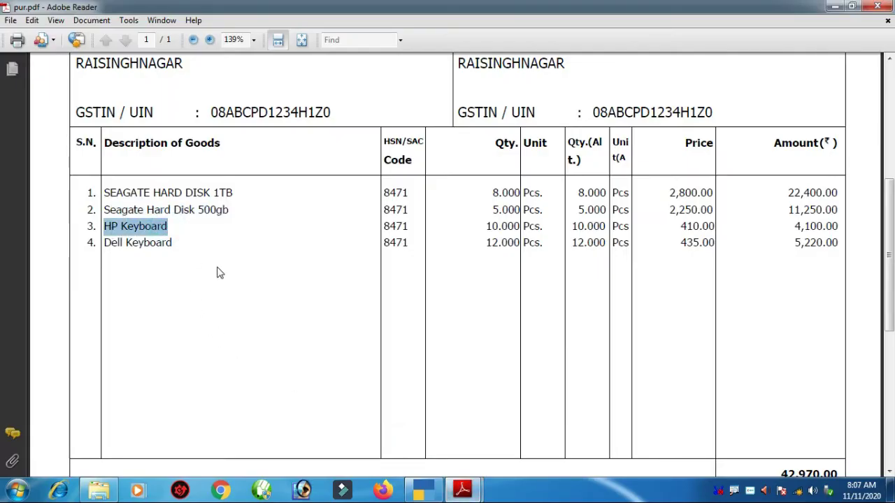
key("alt+Tab")
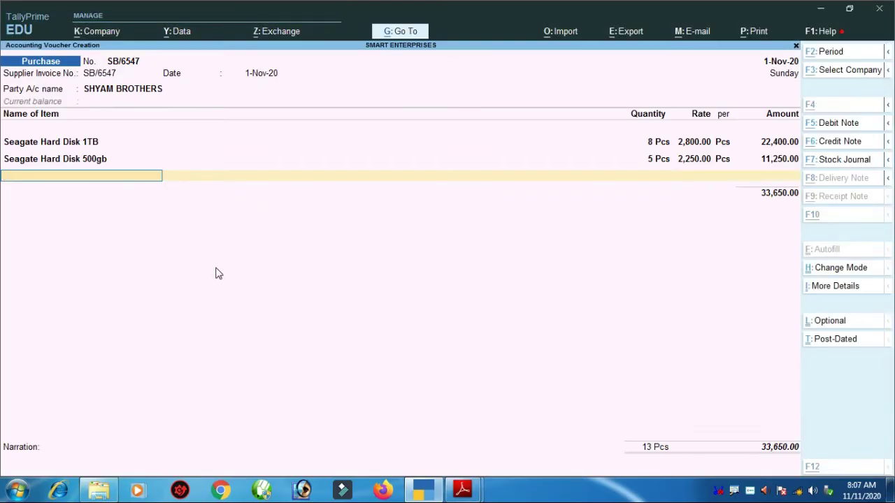
key("alt+c")
key("ctrl+alt+v")
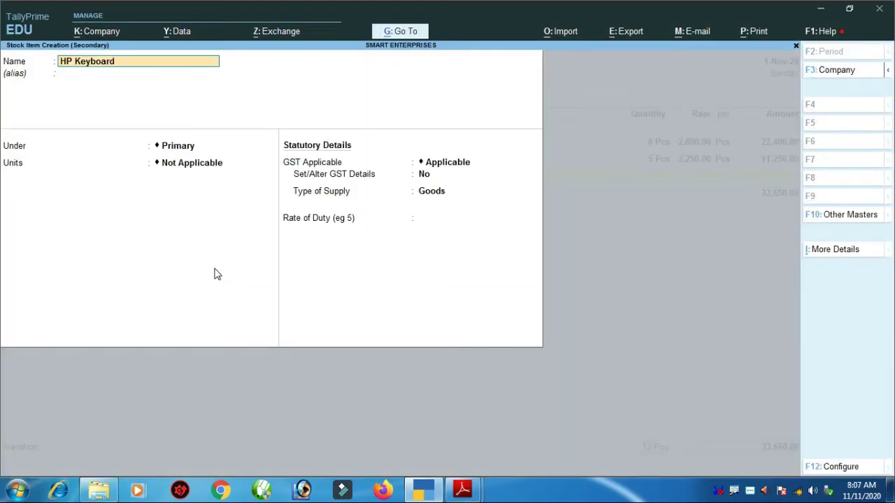
- Place the HP Keyboard item under Computers Parts with Pcs as its unit and no alternate units
key("Return")
key("Return")
key("Down")
key("Return")
key("Down")
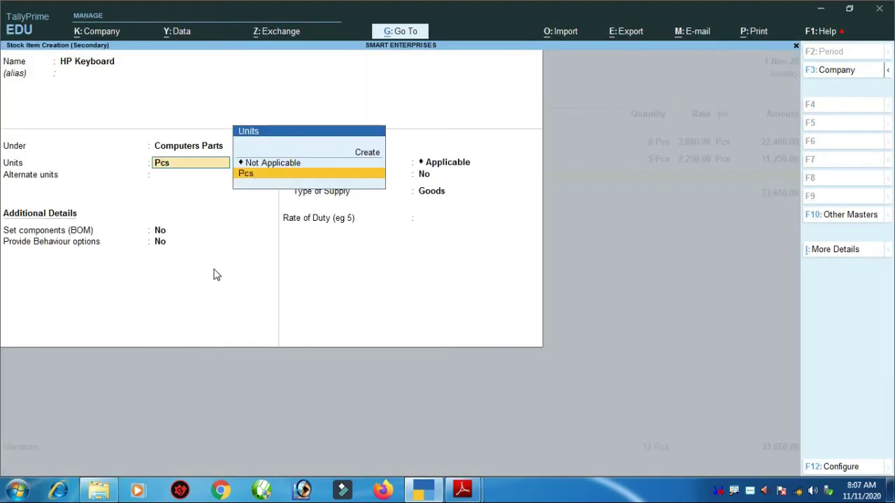
key("Return")
key("Return")
- Enable setting GST details for HP Keyboard and enter KEYBOARD as the description and 8471 as the HSN/SAC
key("Return")
key("Return")
key("y")
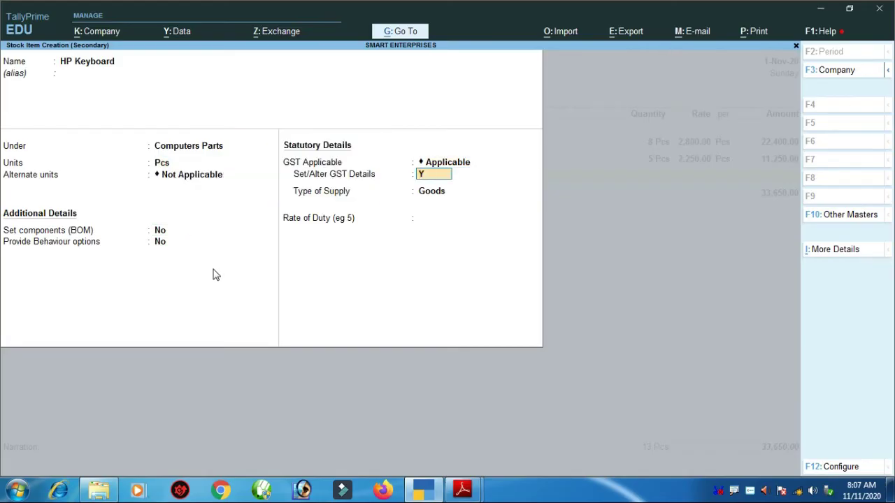
key("Return")
type("KEYBOAR")
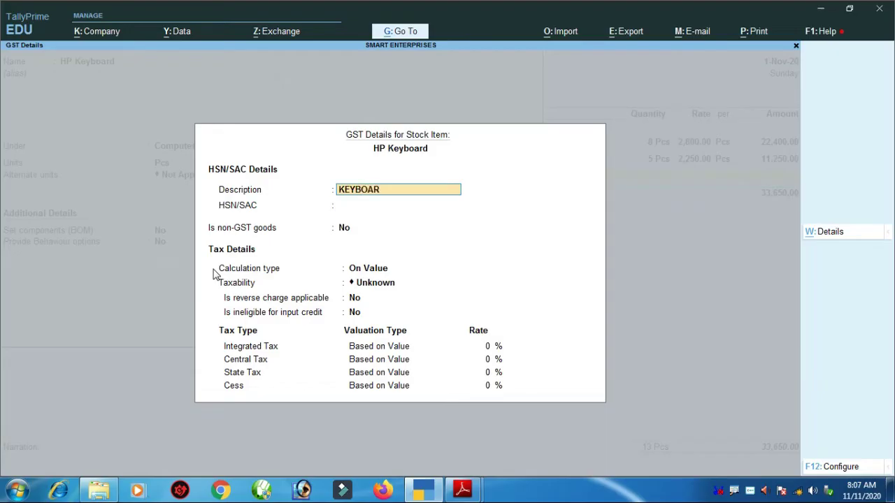
type("D")
key("Return")
type("847")
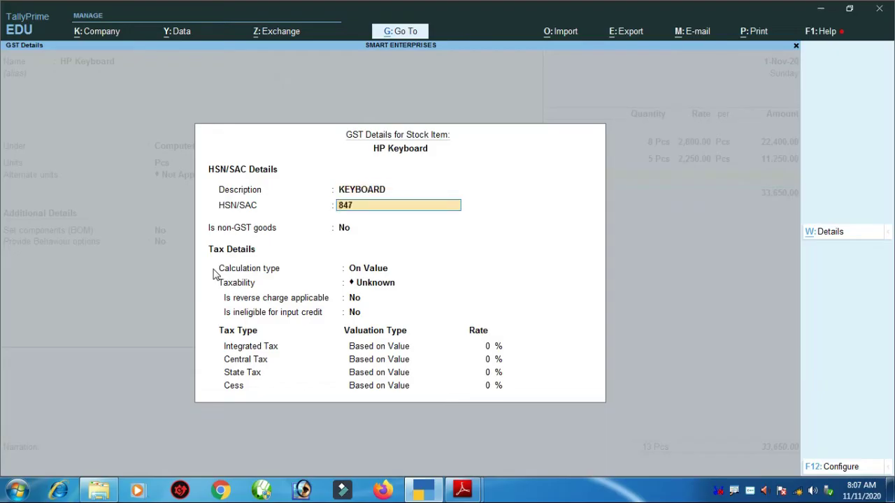
key("Return")
- Set HP Keyboard's taxability to Taxable with 18% integrated tax and save the stock item
key("Down")
key("Down")
key("Down")
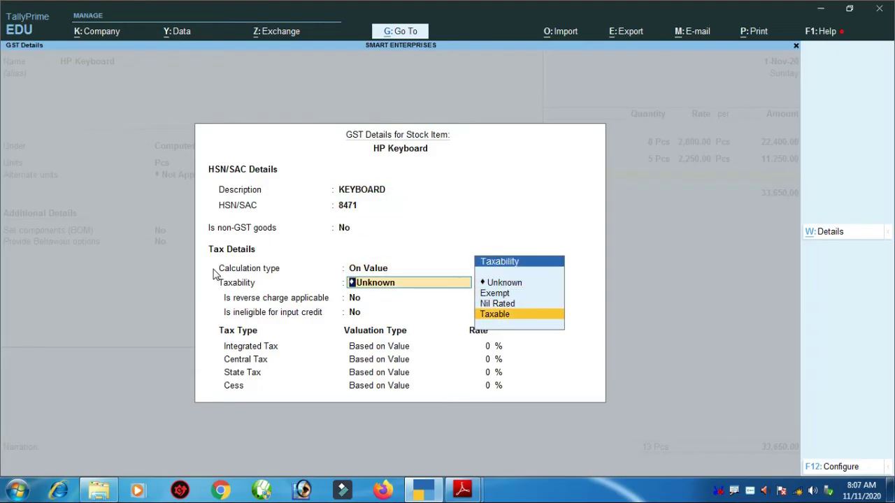
key("Return")
key("Return")
key("Return")
type("18")
key("Return")
key("Return")
key("Return")
key("Return")
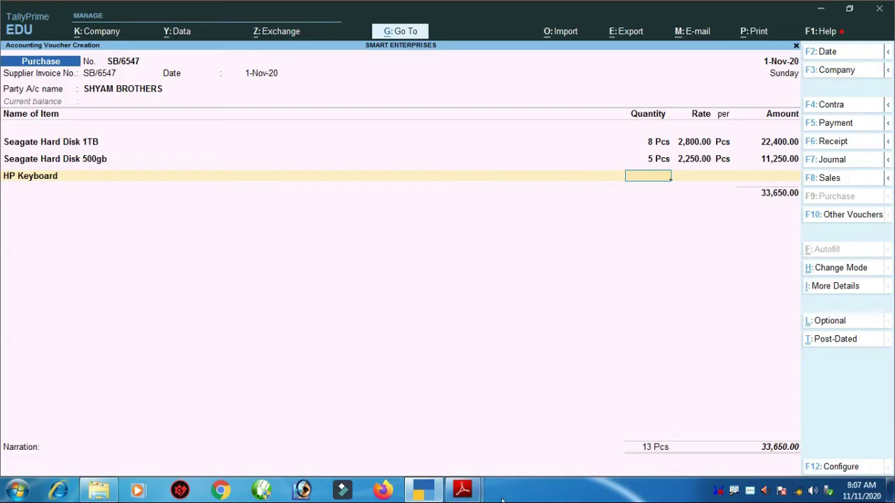
- Check the HP Keyboard line in pur.pdf and enter 10 Pcs at 410 in the voucher, accepting its accounting allocation
mouse_move(462, 489)
left_click(420, 419)
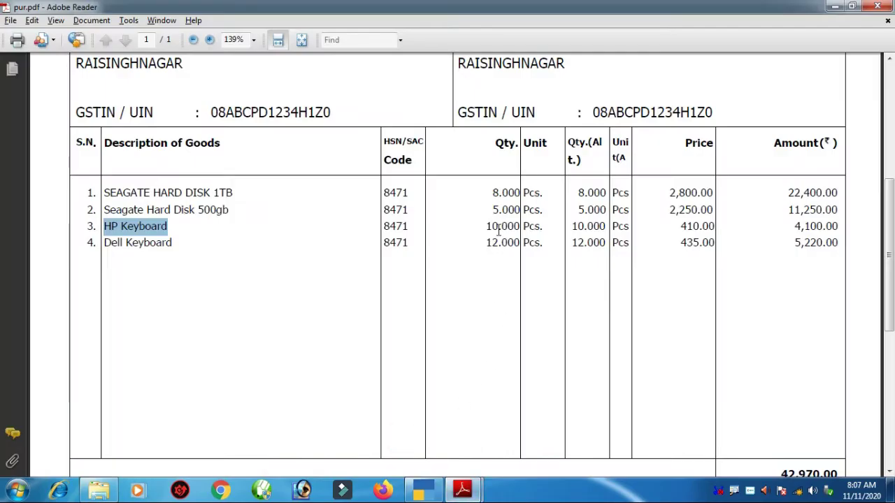
left_click(425, 489)
key("Return")
type("410")
key("Return")
key("Return")
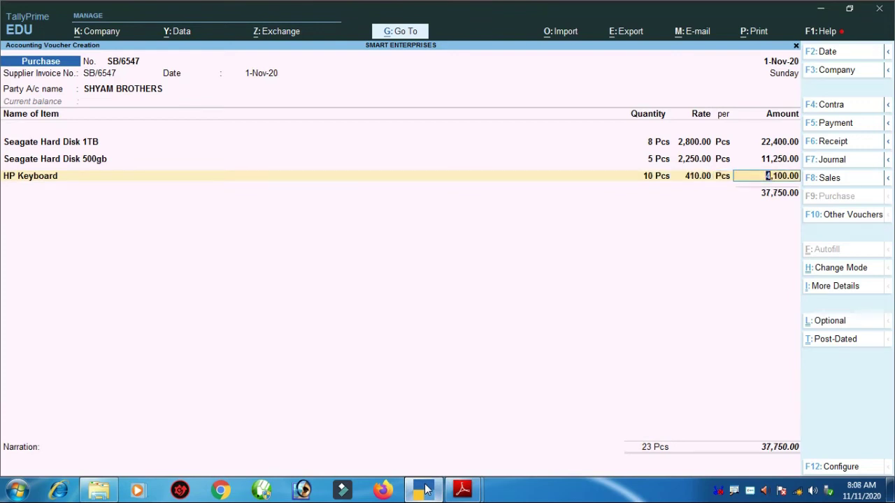
key("Return")
key("Return")
key("Return")
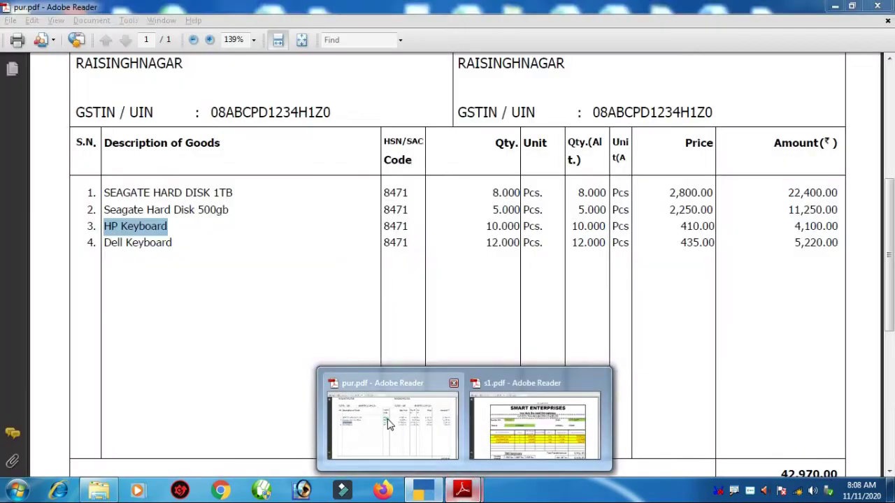
- Copy the Dell Keyboard name from pur.pdf and use it to name a new stock item in TallyPrime
left_click(343, 425)
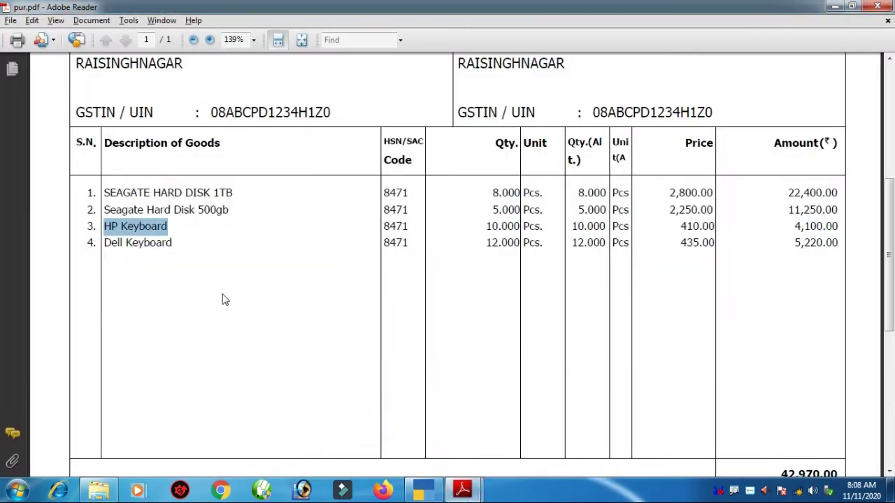
left_click_drag(176, 245, 105, 245)
key("ctrl+c")
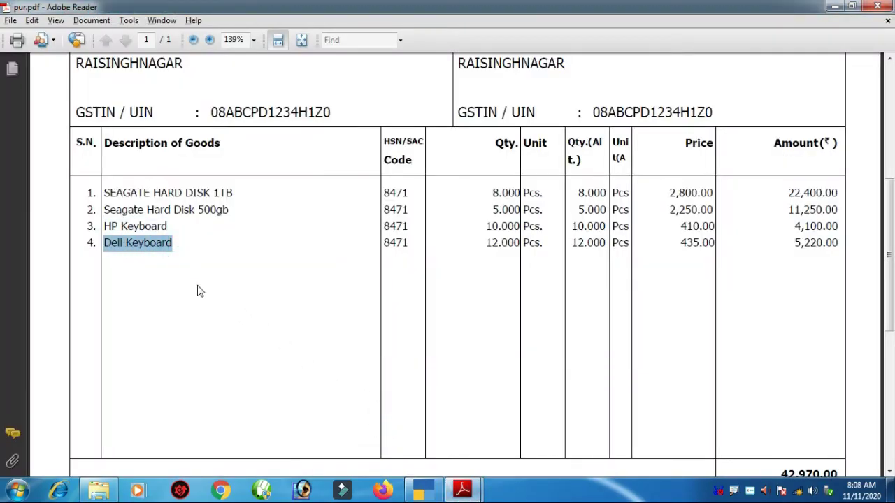
key("alt+Tab")
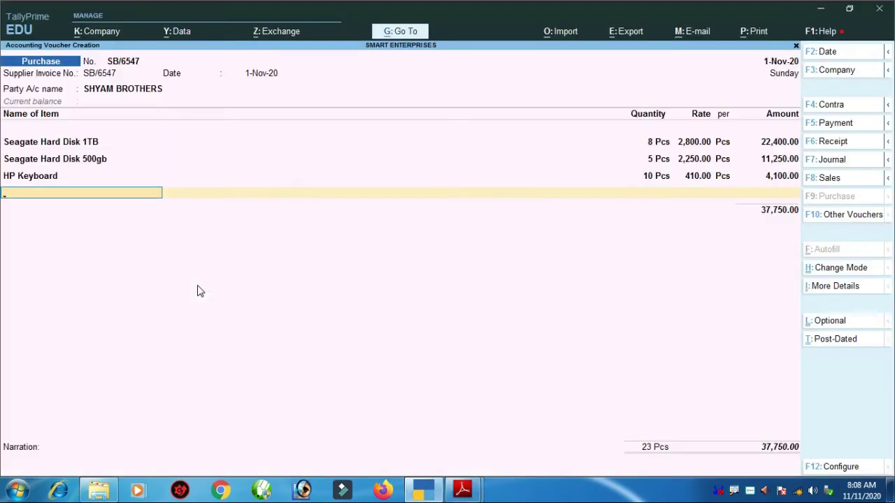
key("alt+c")
key("ctrl+v")
- Place the Dell Keyboard item under Computers Parts with Pcs as its unit and no alternate units
key("Return")
key("Return")
key("Down")
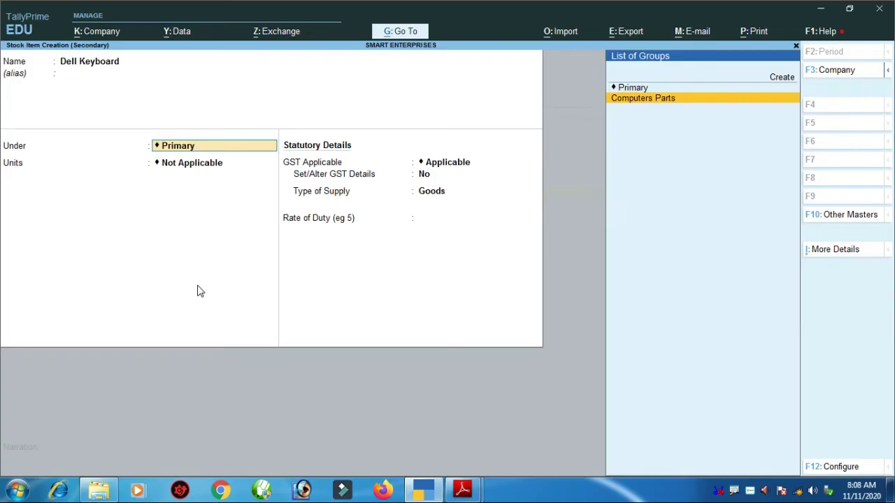
key("Return")
key("Down")
key("Return")
key("Return")
key("Return")
- Enable setting GST details for Dell Keyboard and enter a keyboard description with 8471 as the HSN/SAC
type("y")
key("Return")
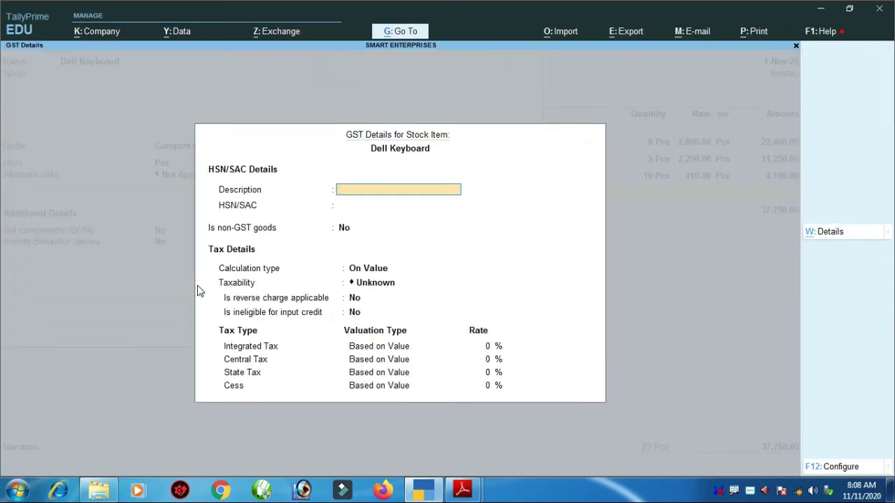
type("KEY BO")
key("Return")
type("8471")
key("Return")
- Set Dell Keyboard's taxability to Taxable with 18% integrated tax and save the stock item
key("Return")
key("Return")
key("Down")
key("Down")
key("Down")
key("Return")
key("Return")
key("Return")
type("18")
key("Return")
key("Return")
key("Return")
key("Return")
key("Return")
key("Return")
key("alt+Tab")
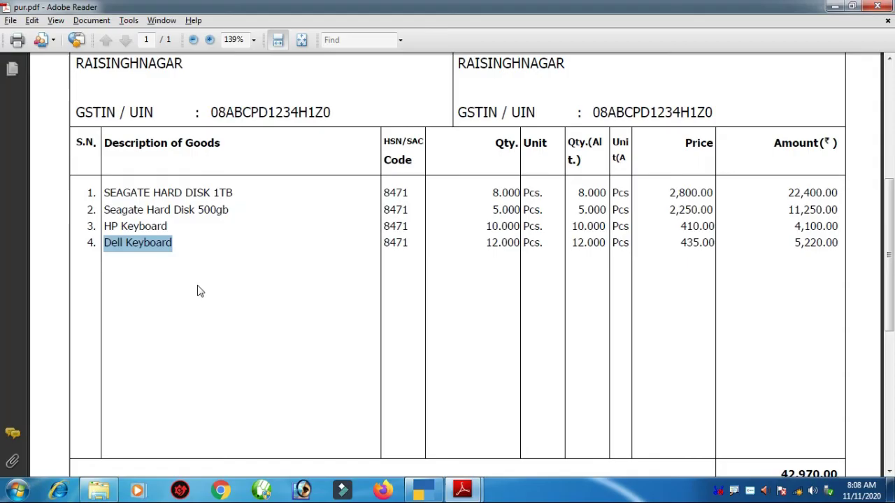
left_click(493, 243)
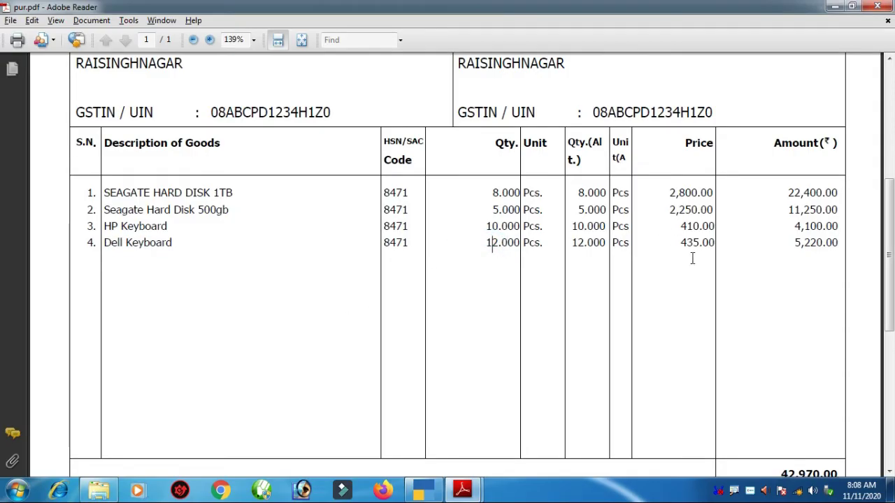
left_click(421, 493)
type("12")
key("Return")
type("435")
key("Return")
key("Return")
key("Return")
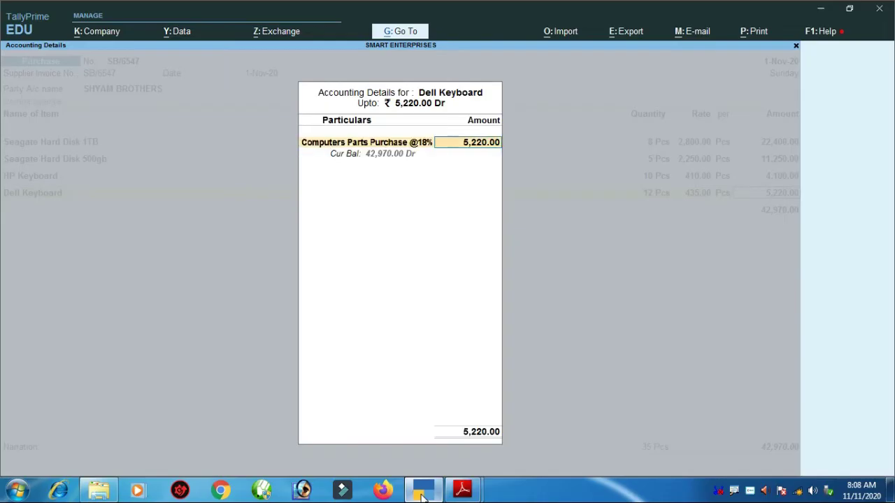
key("Return")
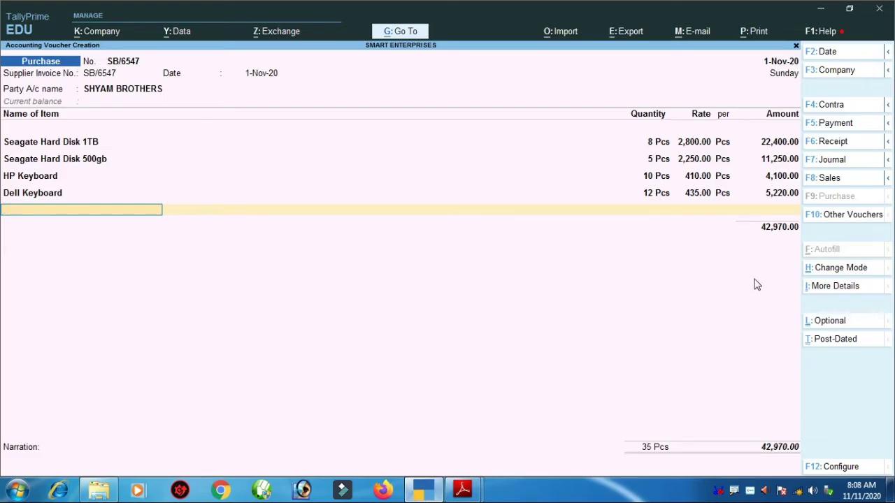
- Compare the taxable subtotal in pur.pdf with the item total of the TallyPrime voucher
mouse_move(462, 490)
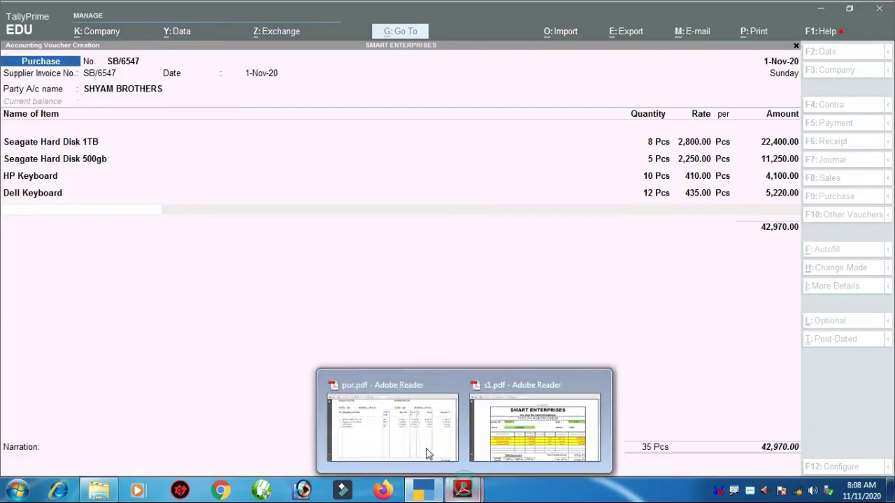
left_click(428, 454)
scroll(687, 310, "down", 5)
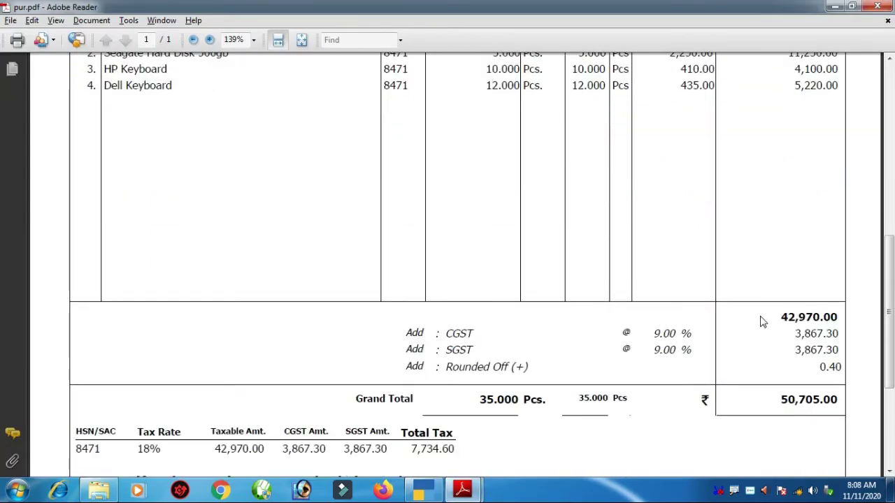
left_click_drag(778, 315, 839, 304)
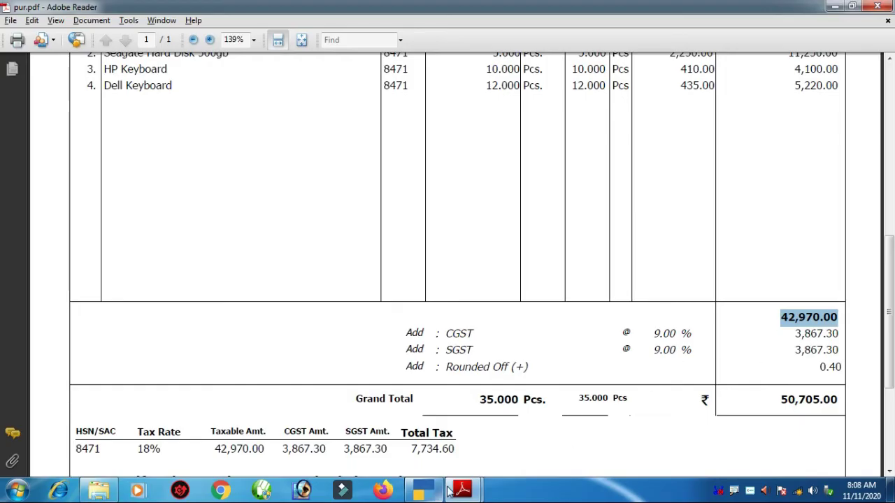
left_click(423, 489)
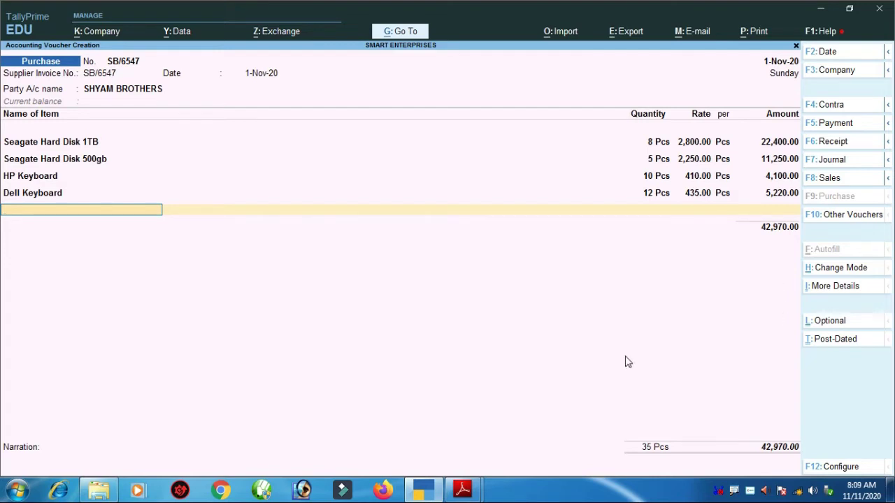
- Examine the CGST and SGST lines below the subtotal in pur.pdf and return to the TallyPrime voucher
left_click(462, 492)
left_click(392, 419)
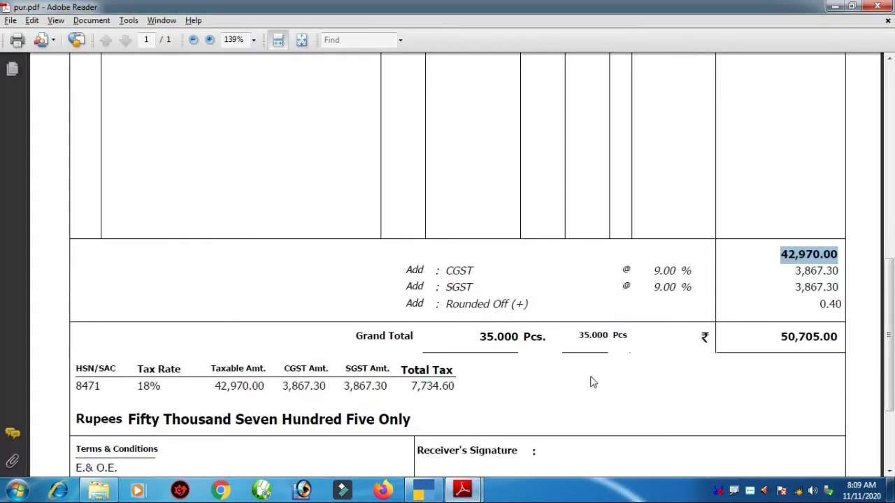
left_click_drag(448, 271, 502, 270)
left_click(611, 282)
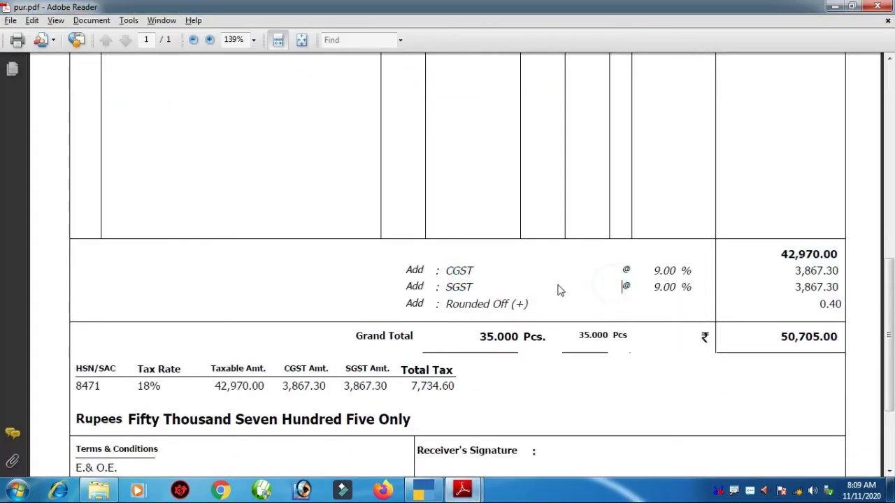
left_click(432, 492)
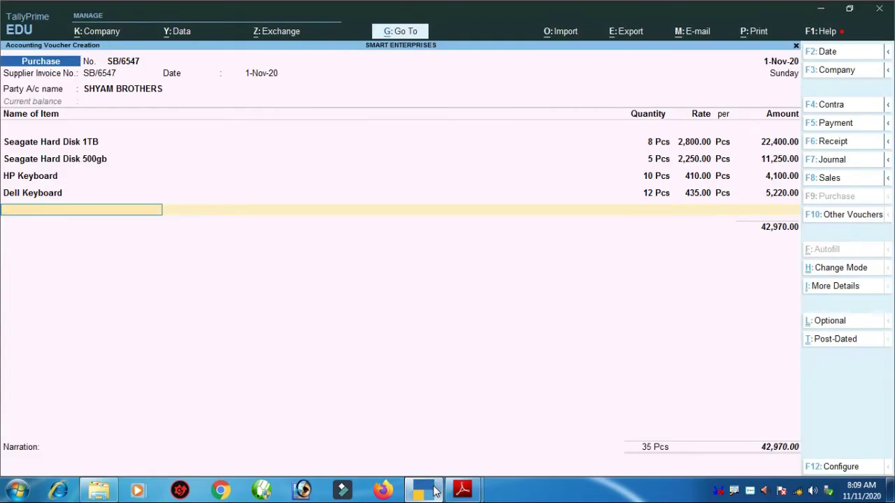
- Close the item list and start a new ledger named CGST TAX under the Duties & Taxes group
key("Return")
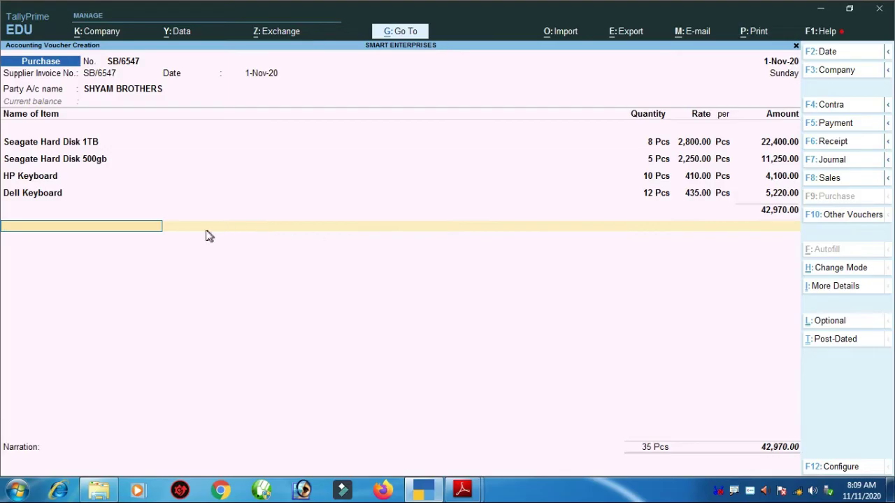
type("C")
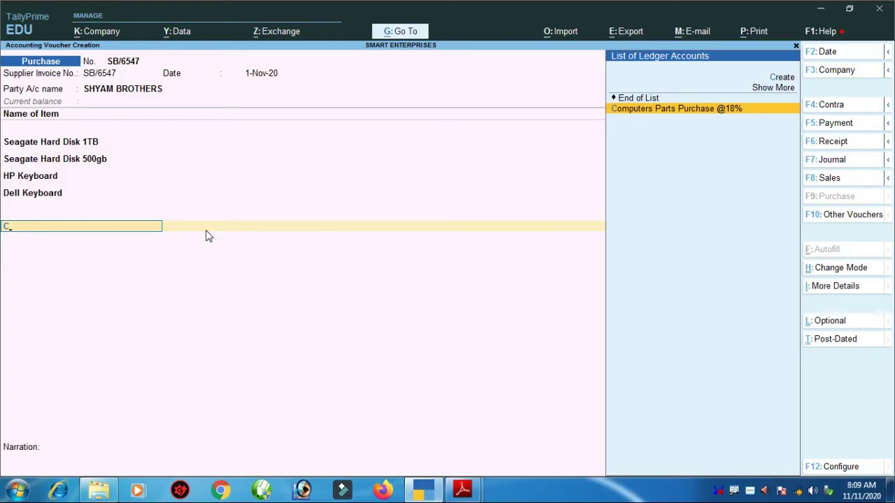
key("BackSpace")
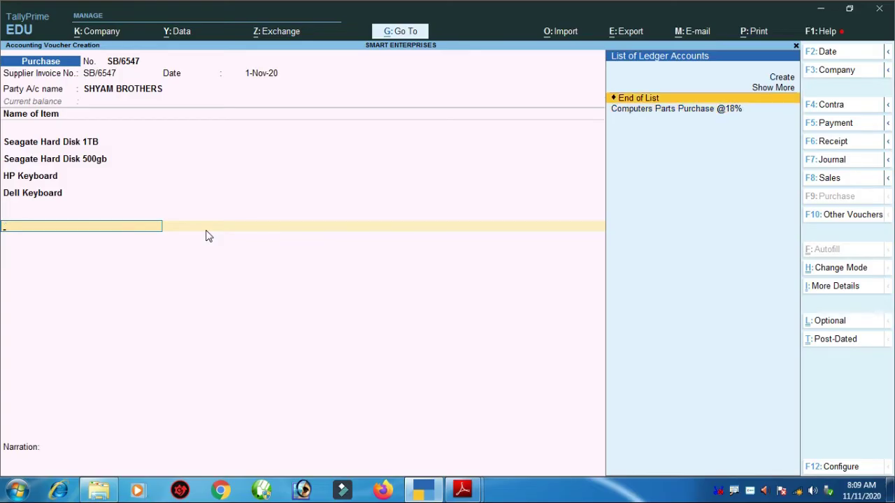
key("alt")
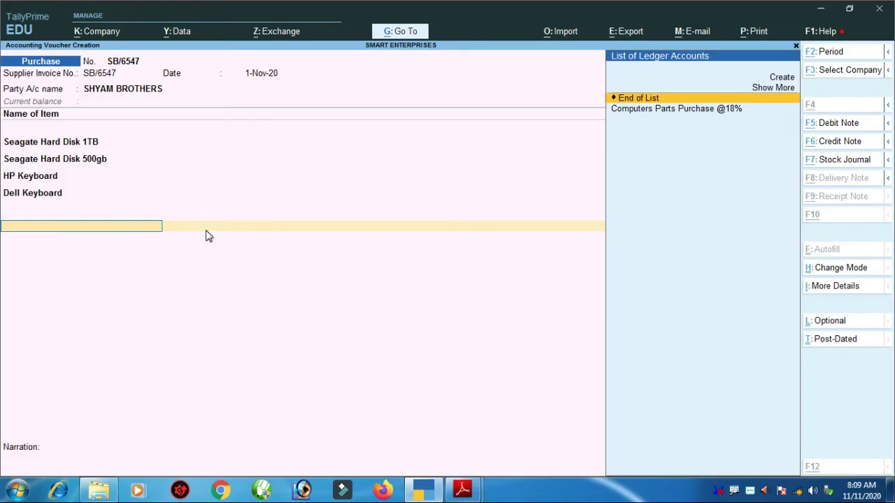
key("alt+c")
type("CGST TAX")
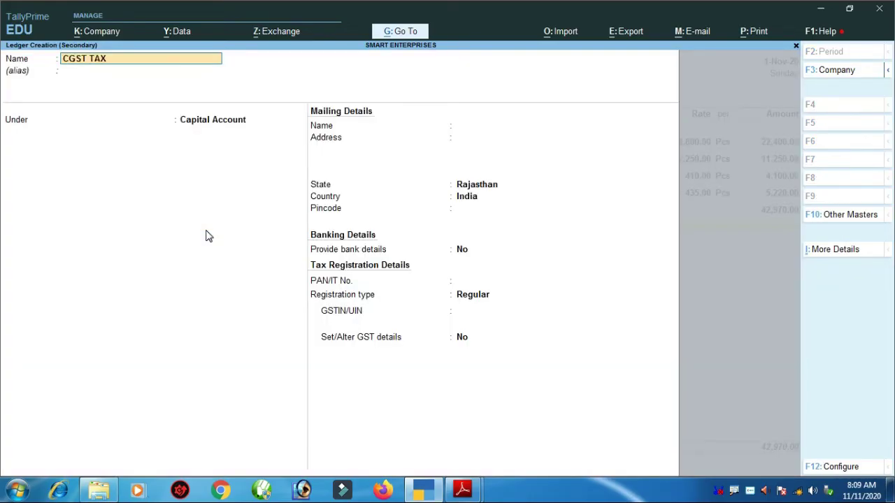
key("Return")
type("DU")
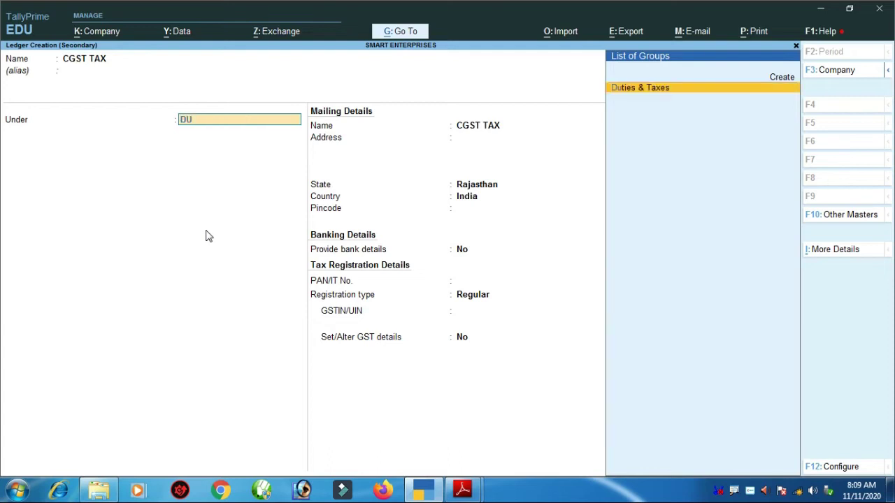
key("Return")
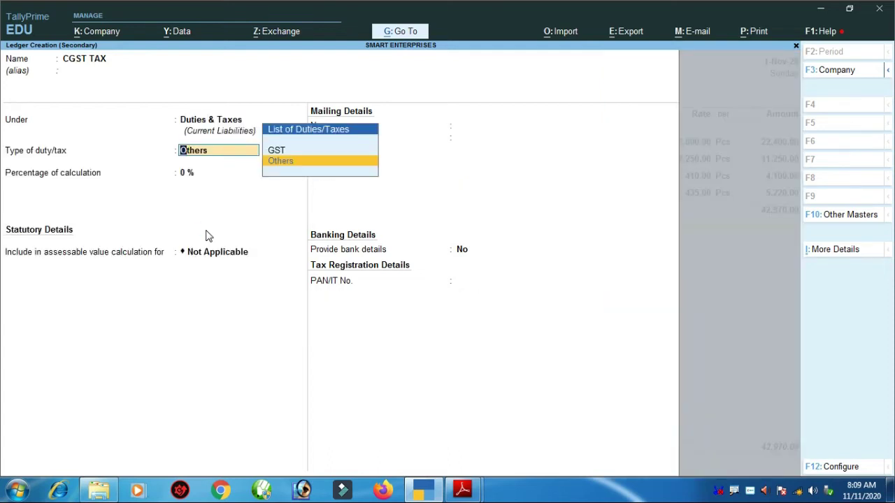
- Set CGST TAX's duty type to GST with tax type Central Tax, and save the ledger into the voucher
key("Up")
key("Return")
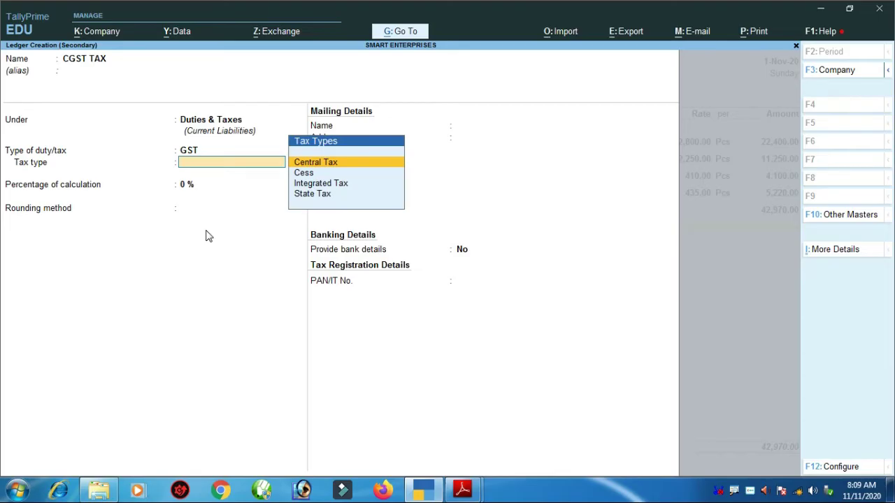
key("Return")
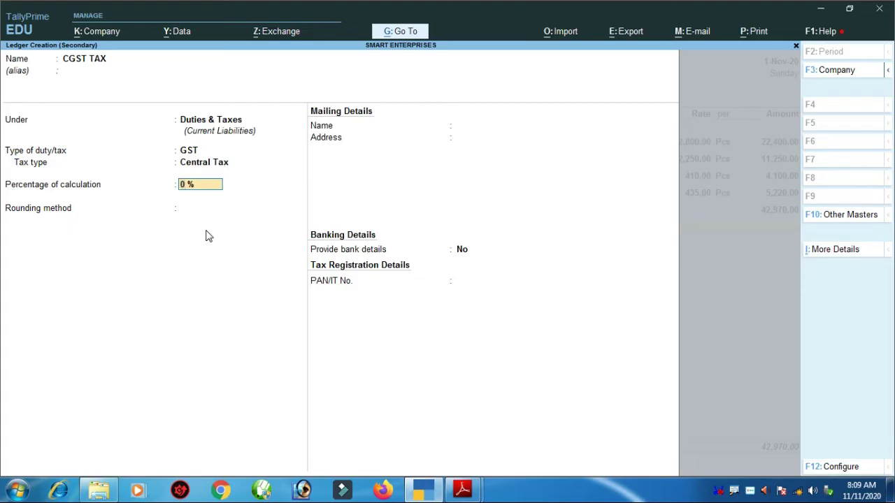
key("Return")
key("Return")
key("Return")
key("Return")
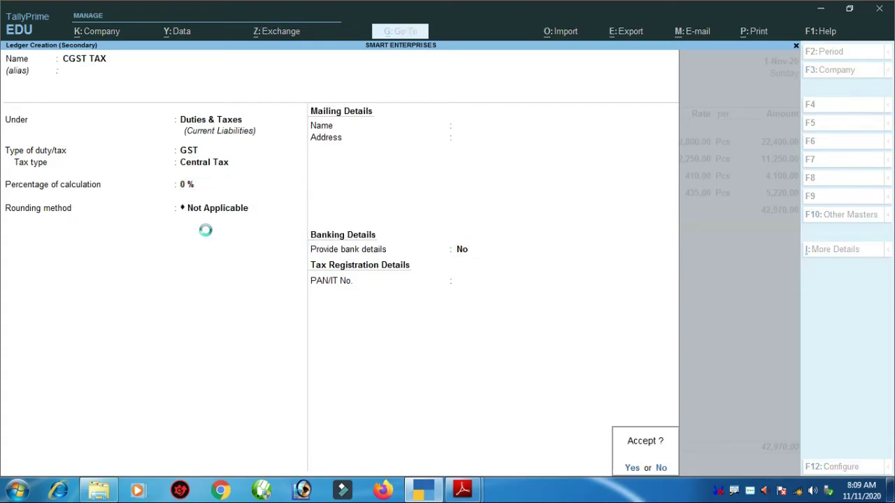
key("Return")
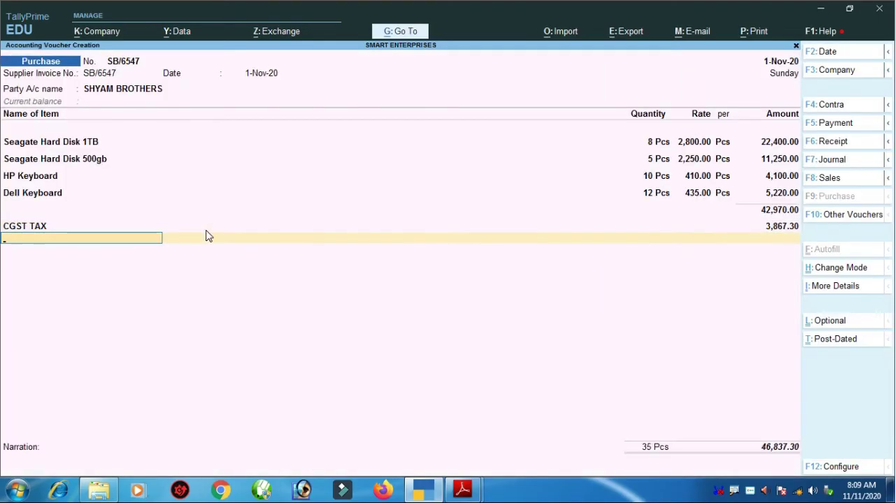
- Start another new ledger named SGST TAX under the Duties & Taxes group
key("alt+c")
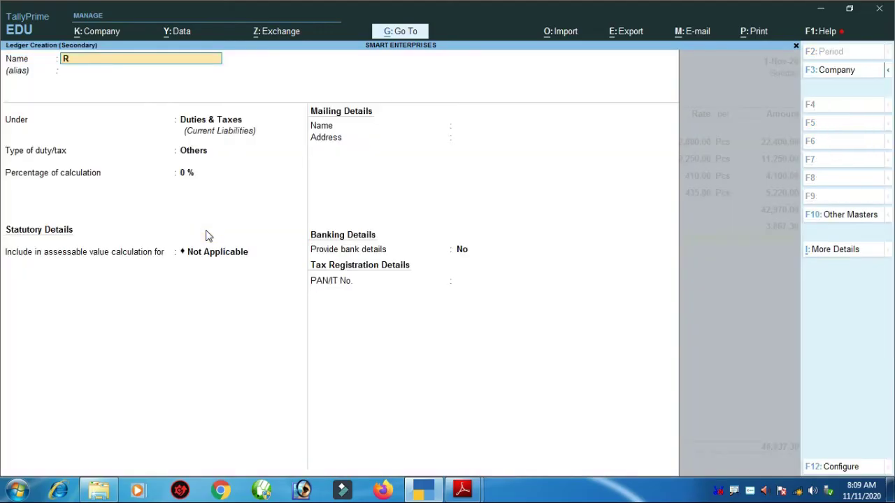
type("R")
key("ctrl+r")
key("Delete")
key("Delete")
type("SG")
key("Return")
key("Return")
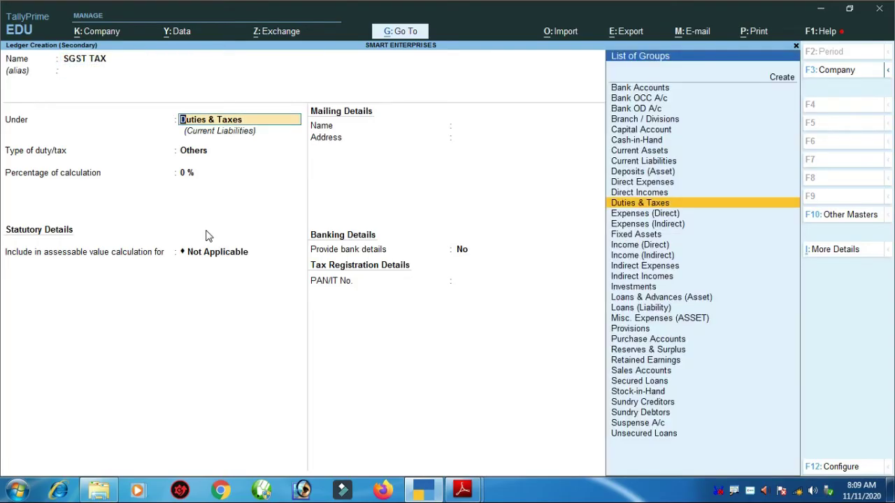
key("Return")
- Set SGST TAX's duty type to GST with tax type State Tax, and save the ledger into the voucher
key("Up")
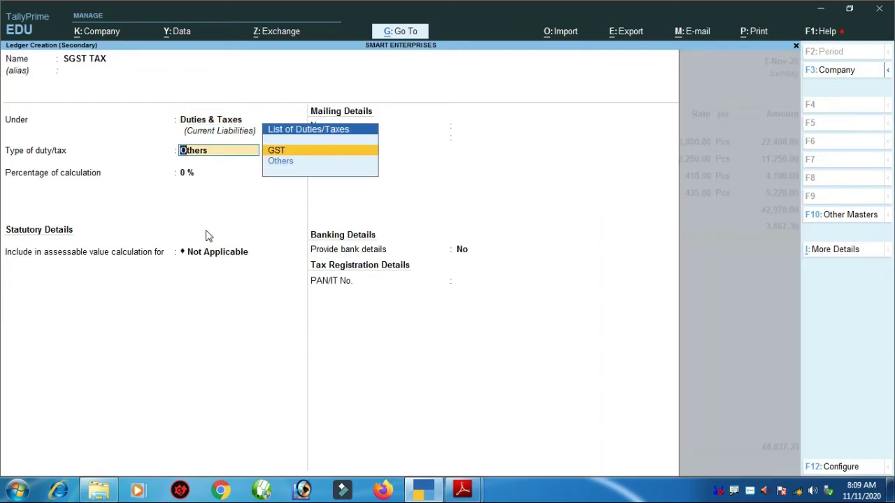
key("Return")
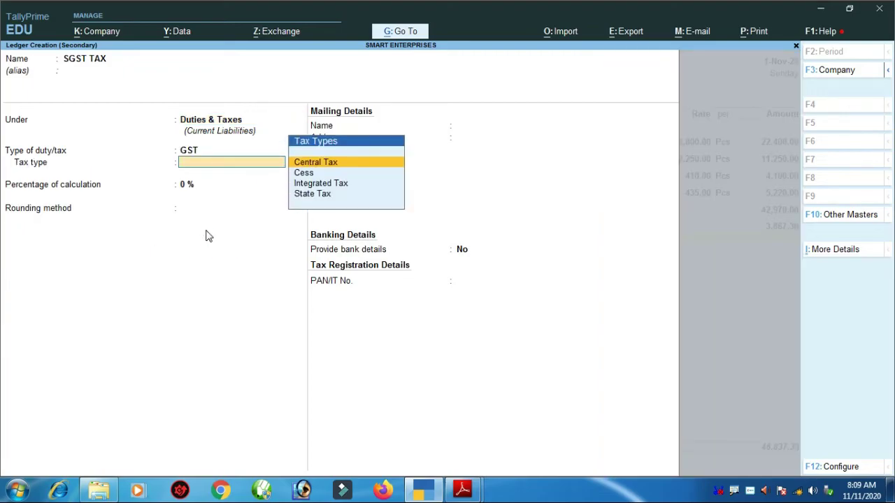
key("Down")
key("Down")
key("Down")
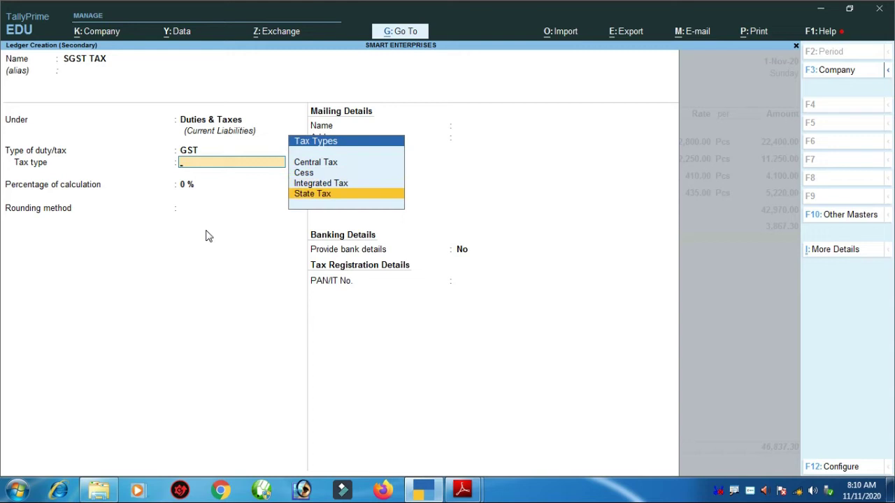
key("Return")
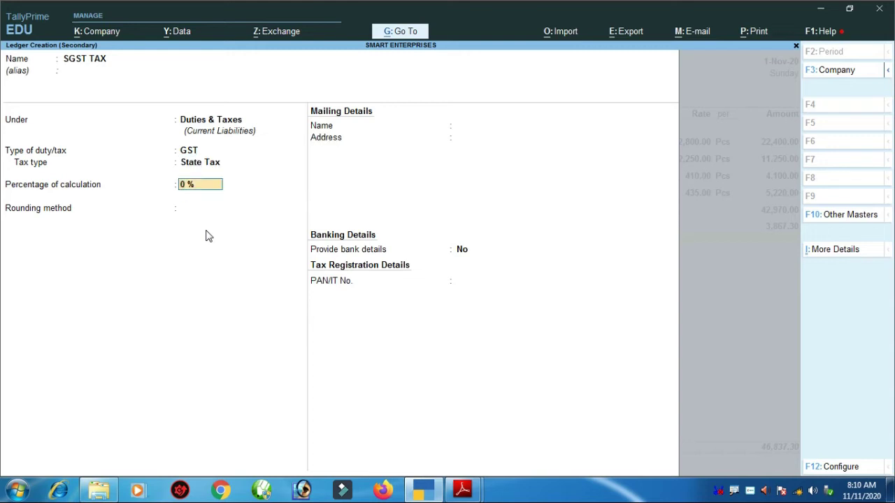
key("Return")
key("Return")
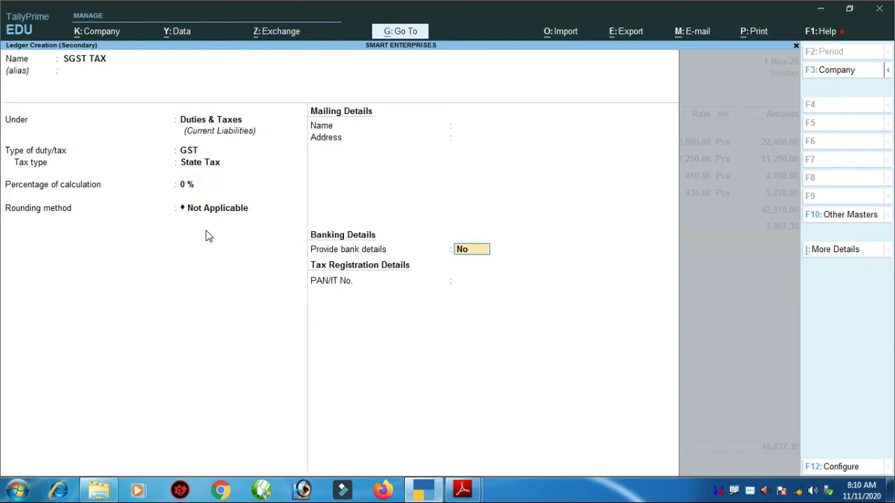
key("Return")
key("Return")
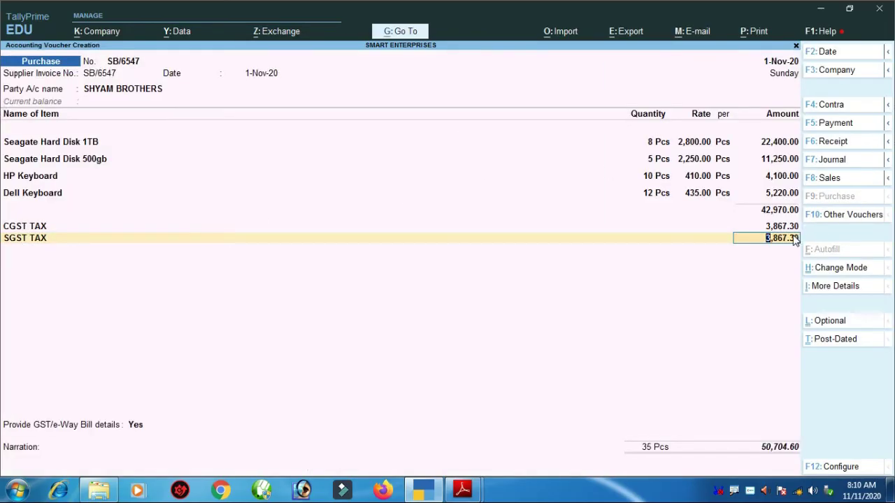
- Compare the CGST and SGST amounts in pur.pdf with the tax lines of the TallyPrime voucher
key("ctrl")
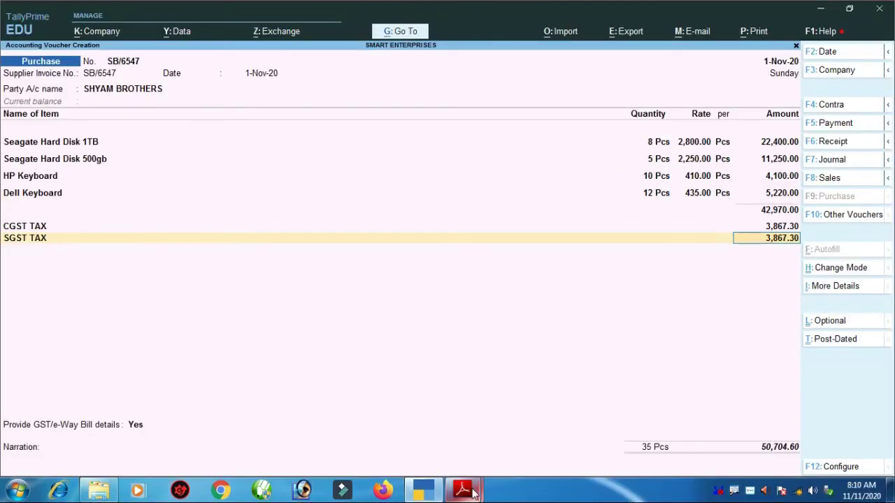
mouse_move(472, 493)
left_click(430, 438)
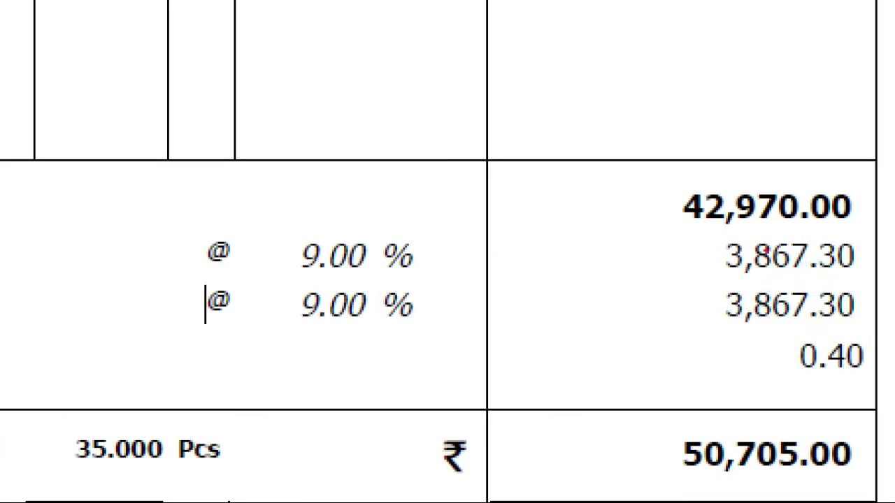
left_click_drag(667, 230, 888, 323)
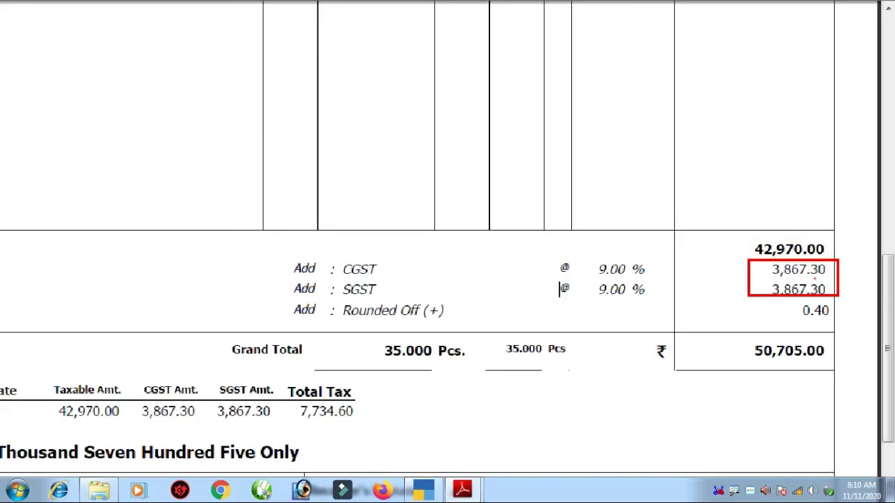
left_click(434, 491)
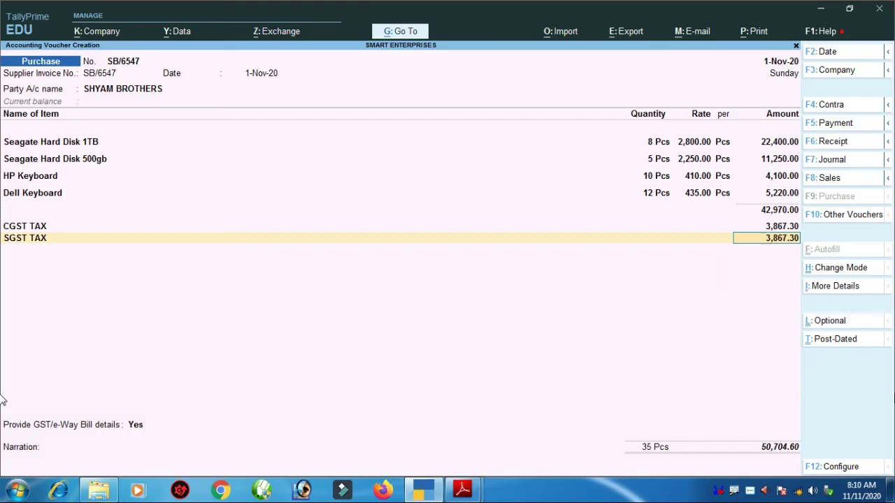
- Accept the SGST TAX line and start a new ledger named ROUNDED OFF /ON under Indirect Expenses
key("Return")
key("ctrl")
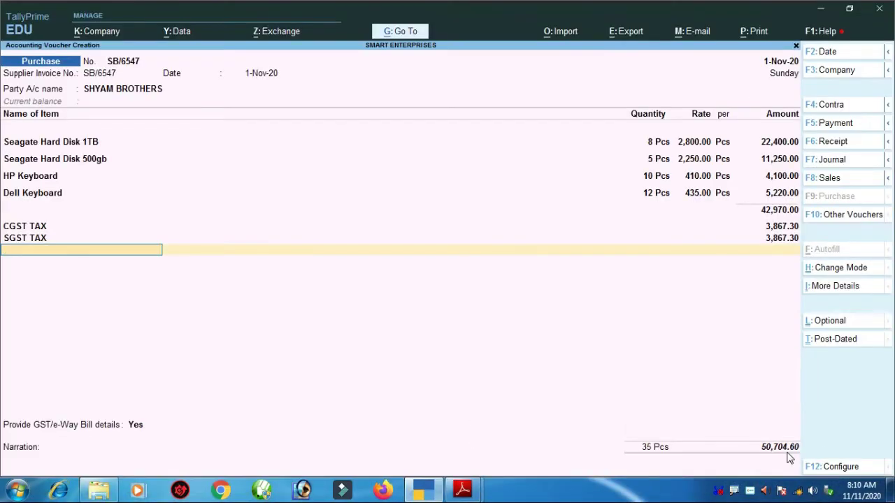
key("alt+c")
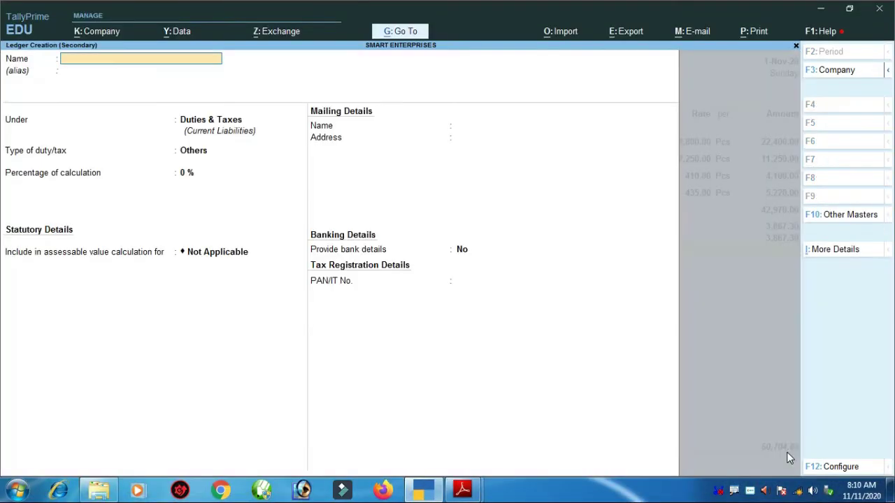
type("ROUNDED OFF /ON")
key("Return")
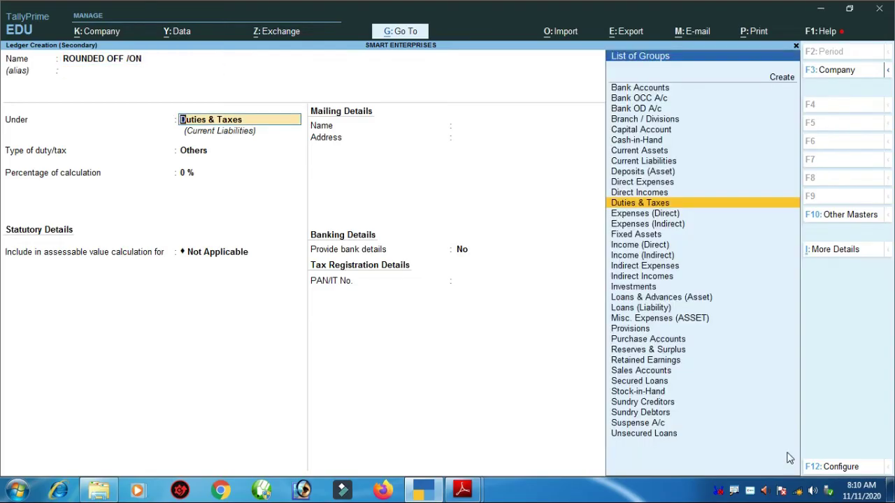
type("IND")
key("Down")
key("Down")
key("Down")
key("Up")
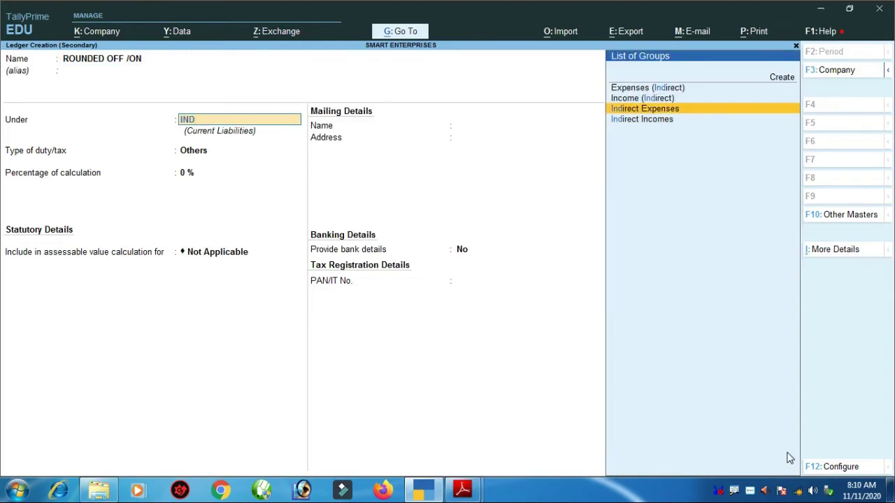
key("Return")
- Set GST applicability of the ROUNDED OFF /ON ledger to Not Applicable and save the ledger into the voucher
key("Return")
key("Return")
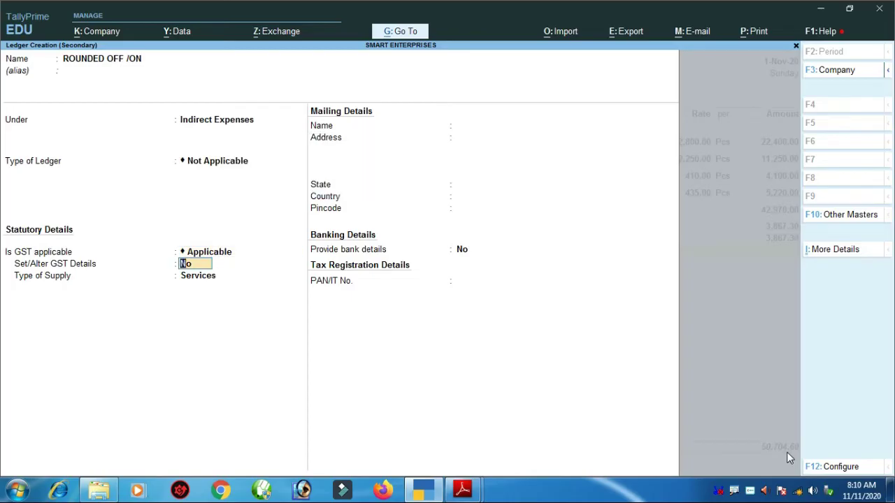
key("BackSpace")
key("Down")
key("Return")
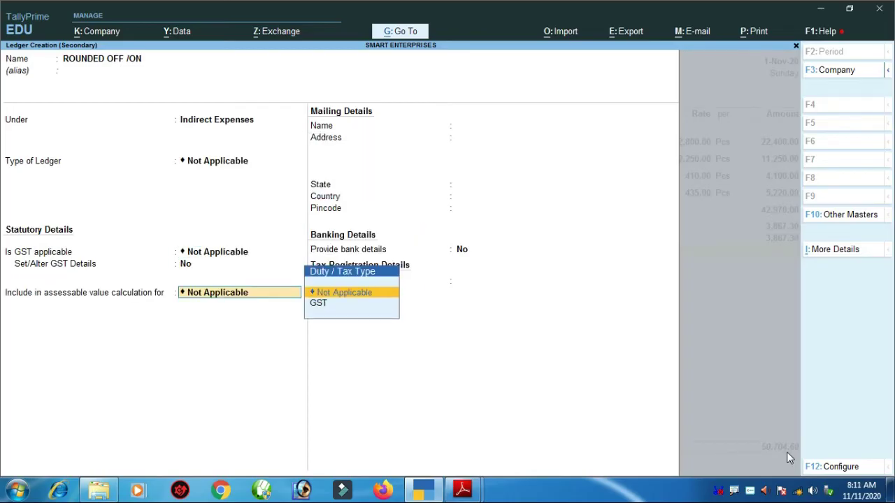
key("Return")
key("Return")
key("Return")
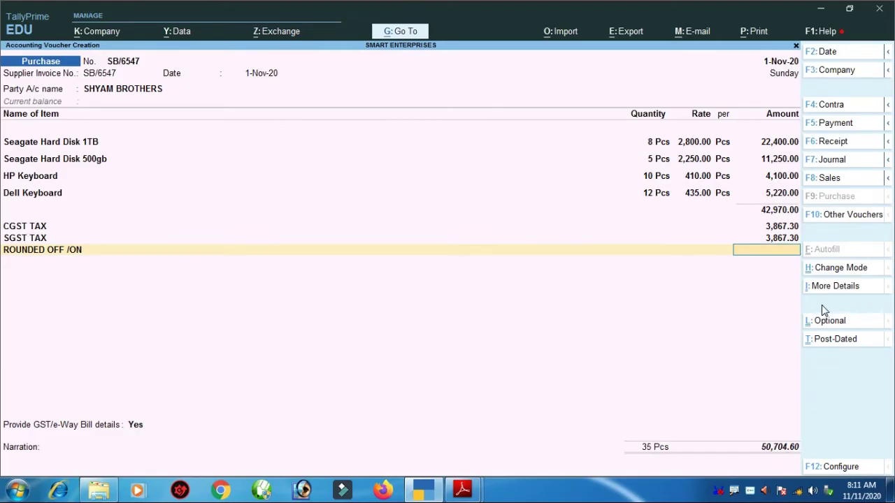
- Enter 0.40 for the ROUNDED OFF /ON line, check the grand total against pur.pdf, and close the voucher's ledger list
type(".40")
key("Return")
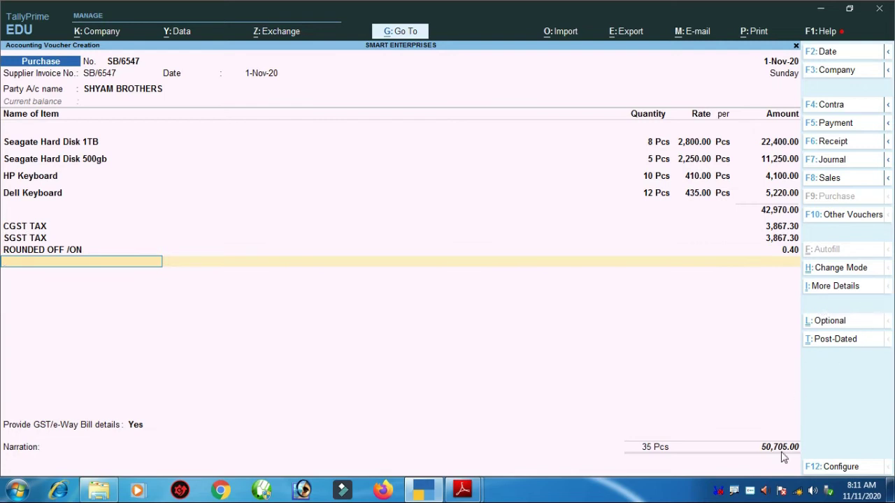
left_click(462, 489)
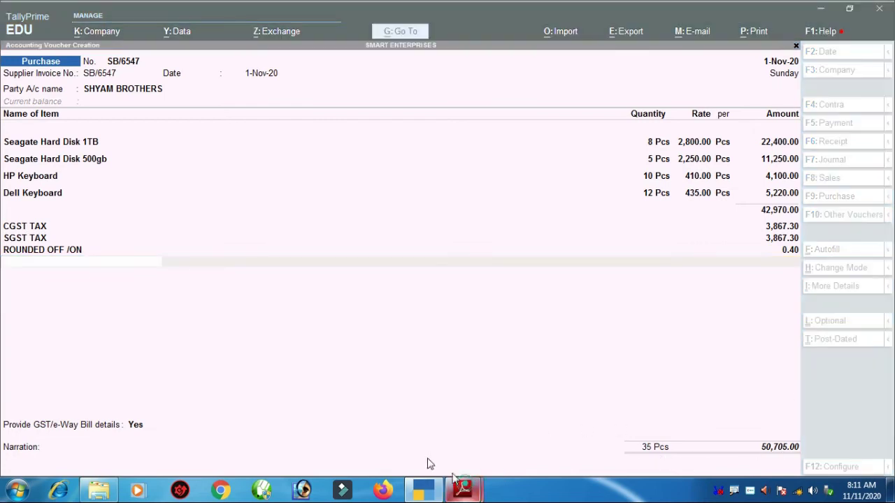
left_click_drag(779, 337, 840, 336)
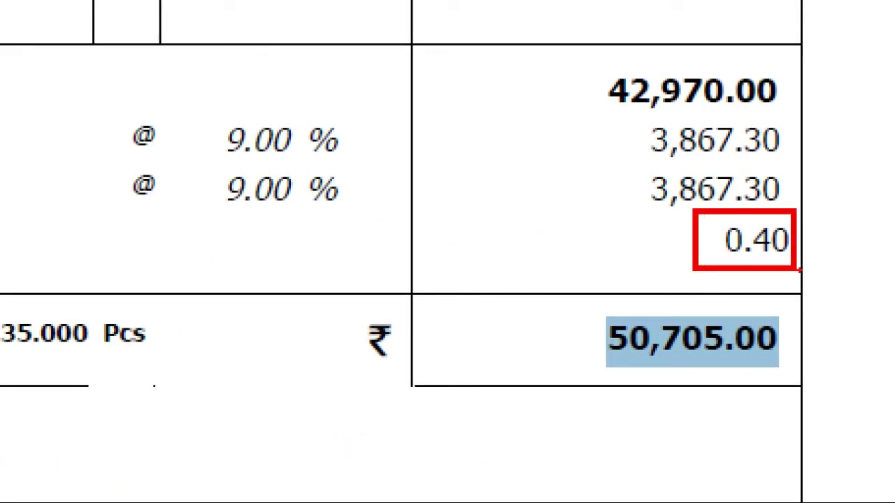
left_click(424, 489)
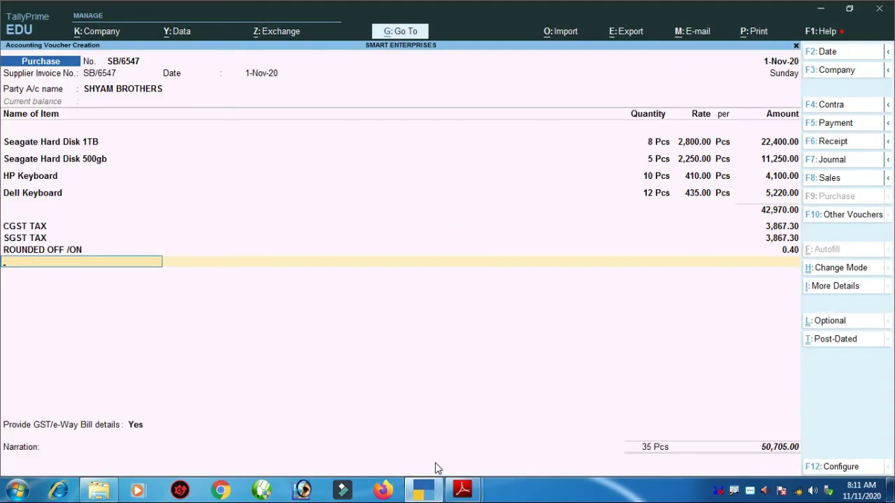
key("Return")
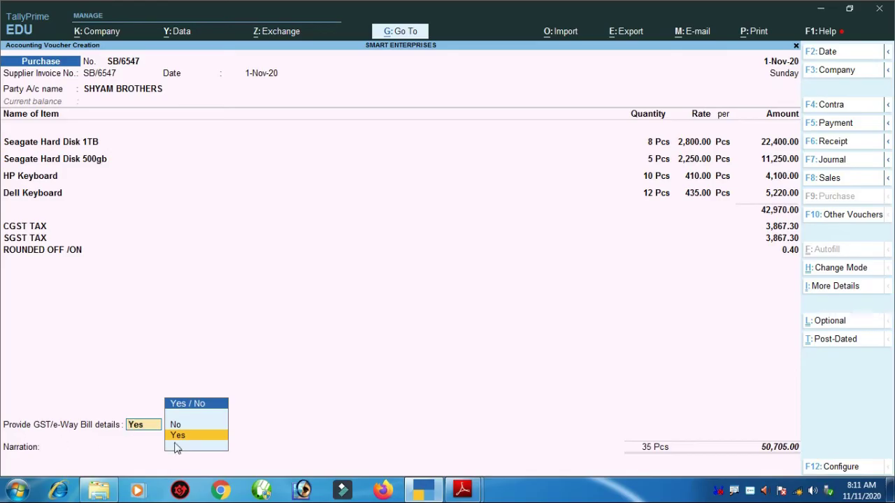
- Open the voucher's GST/e-Way Bill details and accept them with the e-Way Bill number left blank
key("Return")
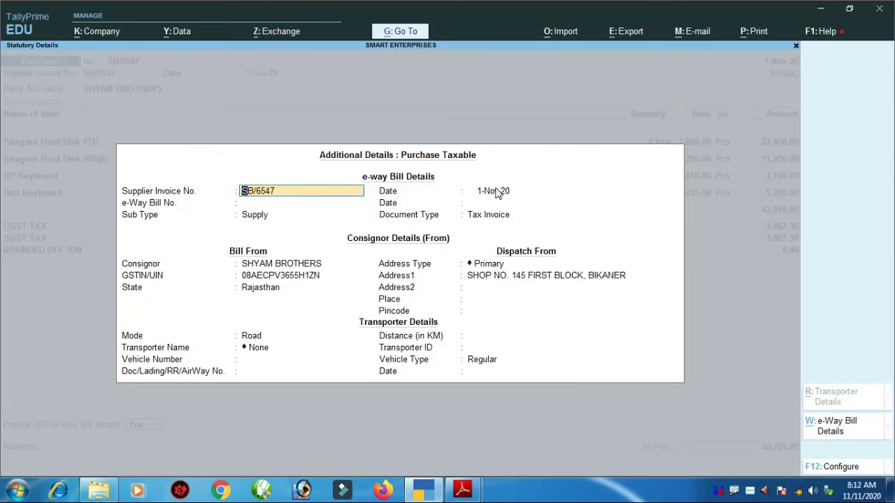
left_click(257, 205)
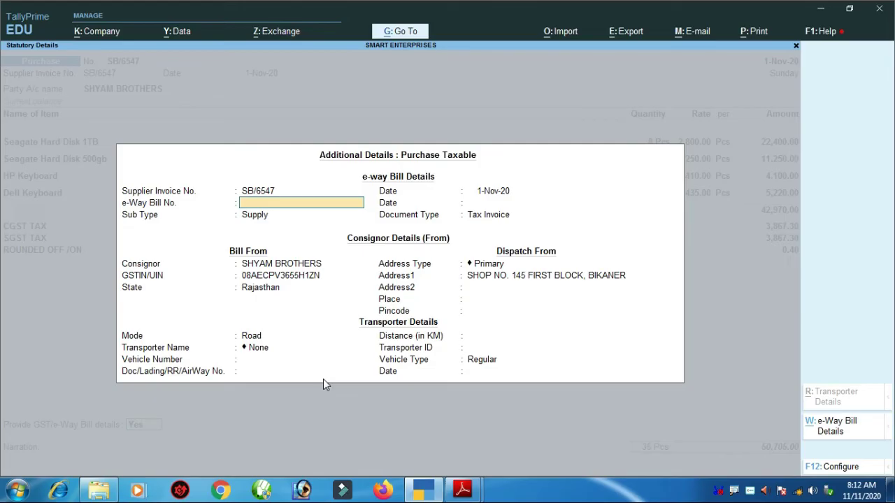
key("ctrl+a")
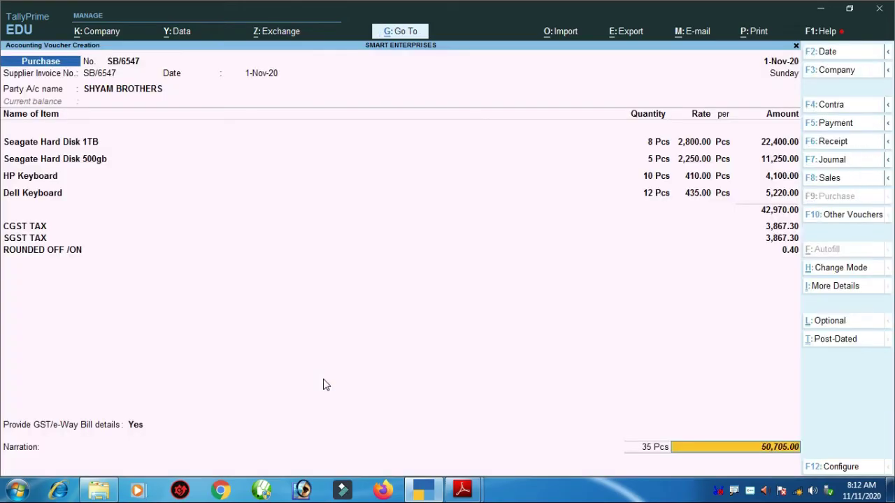
- Accept the New Ref bill SB/6547 for Shyam Brothers with no due date, leave the narration empty, and save the Purchase voucher
key("Return")
key("Return")
key("Return")
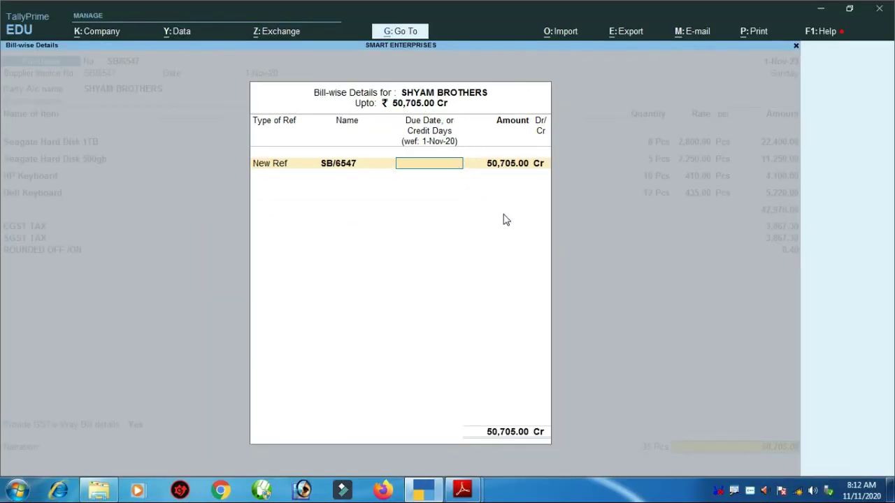
key("Return")
key("Return")
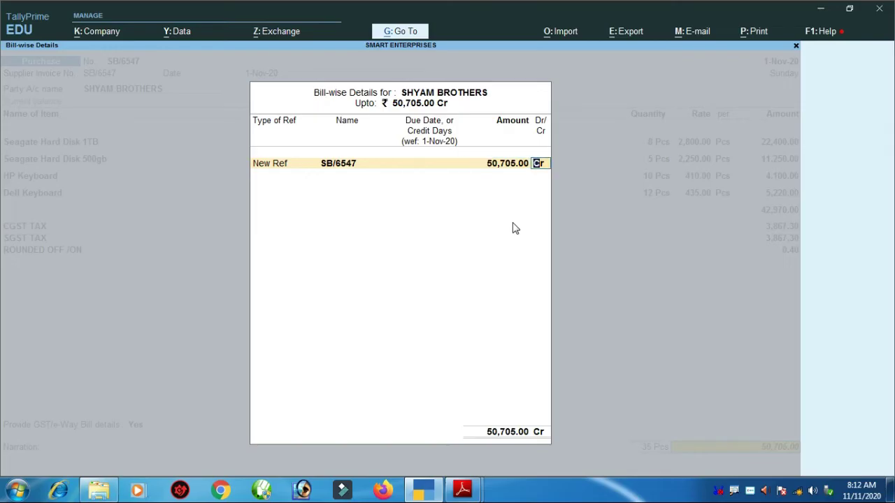
key("Return")
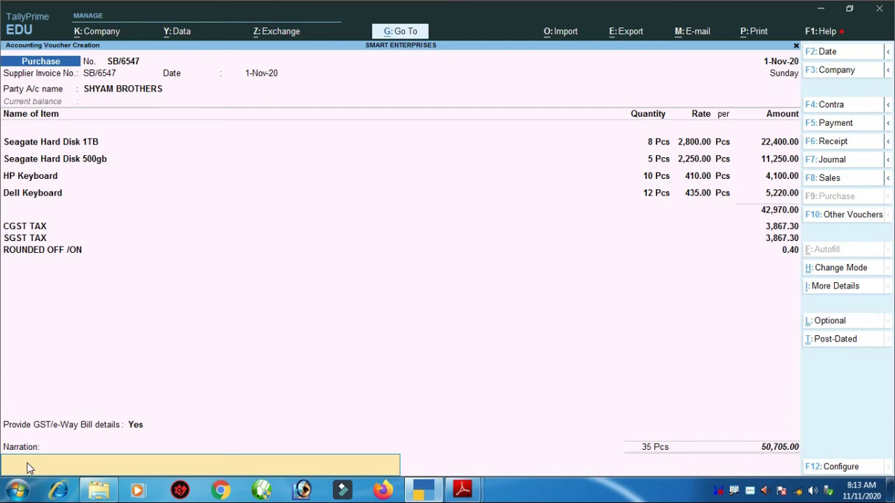
key("Return")
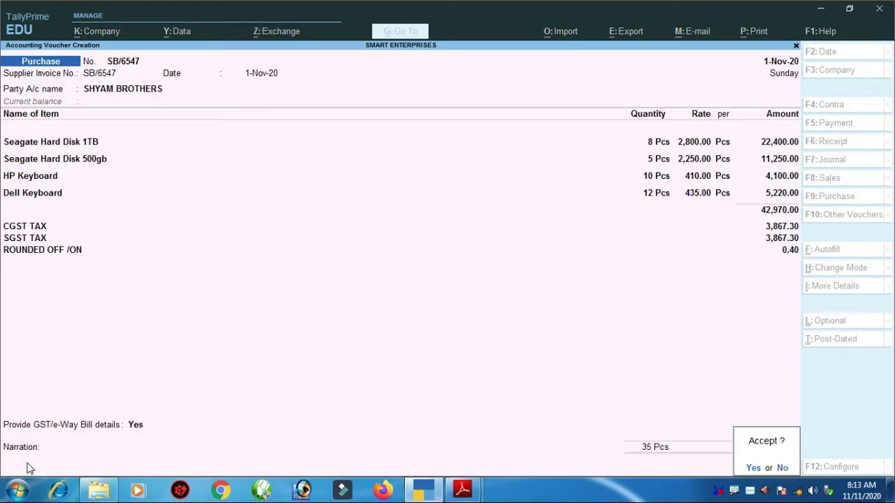
key("Return")
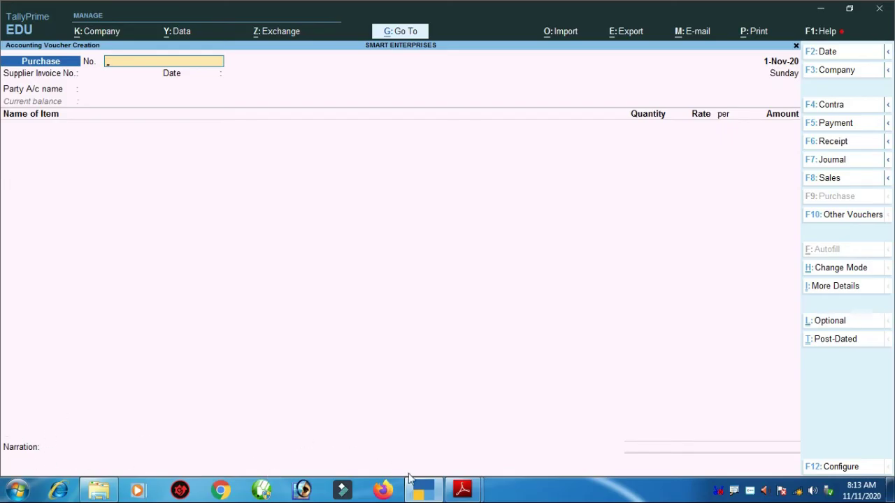
- Switch to Adobe Reader and examine the seller and buyer names on the sales invoice s1.pdf
left_click(462, 489)
left_click(391, 430)
scroll(426, 354, "up", 10)
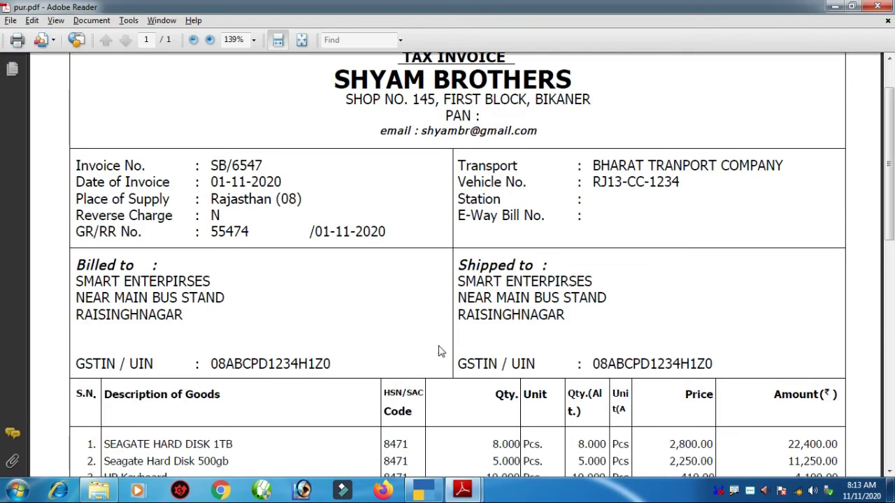
left_click(478, 484)
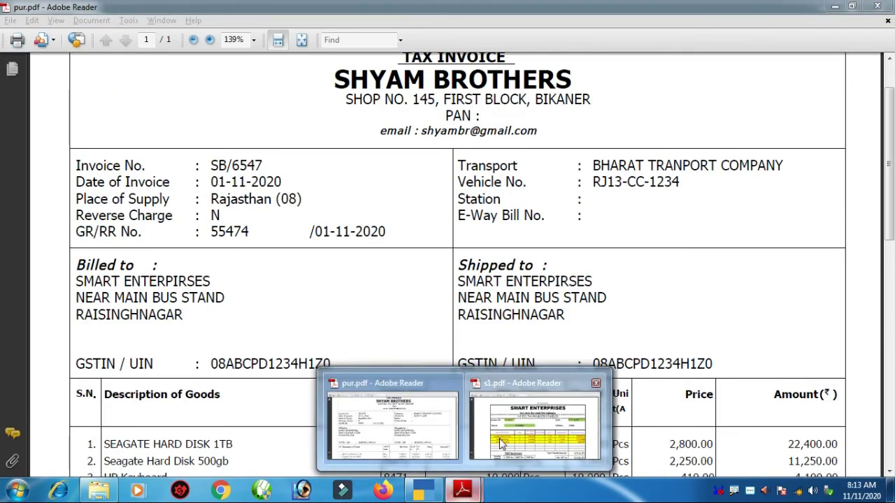
left_click(535, 402)
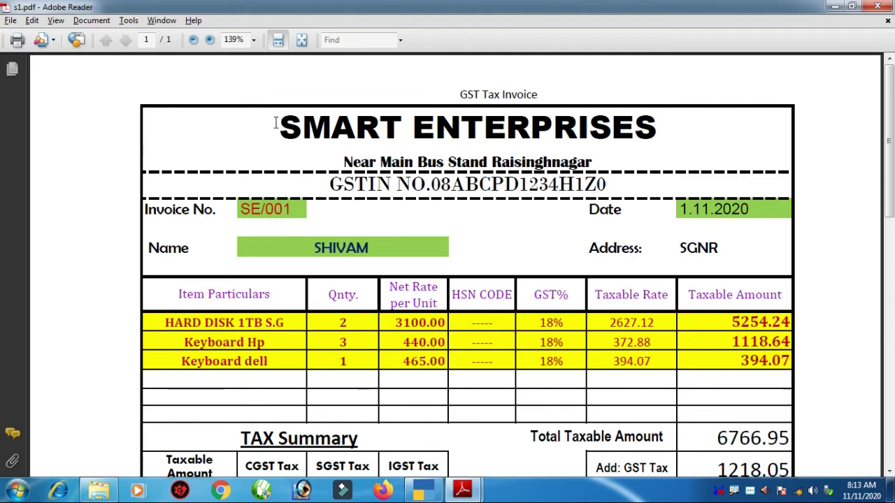
left_click_drag(276, 121, 605, 103)
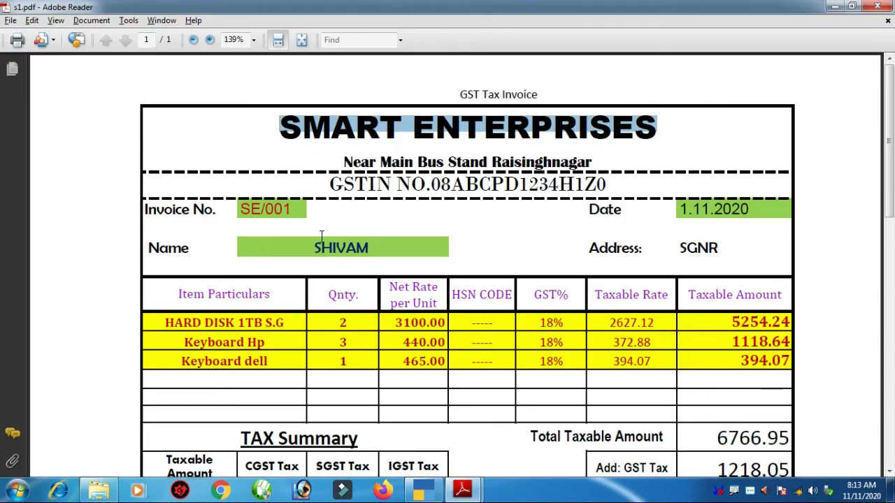
left_click_drag(313, 245, 371, 231)
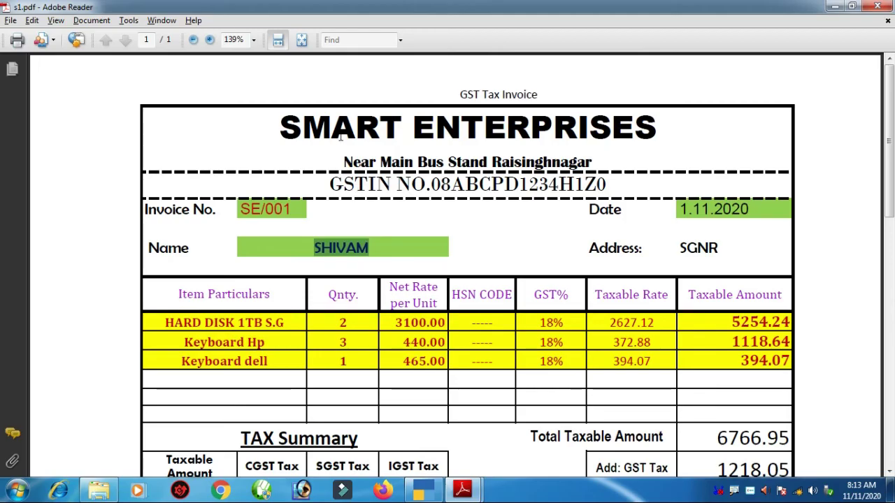
left_click(389, 253)
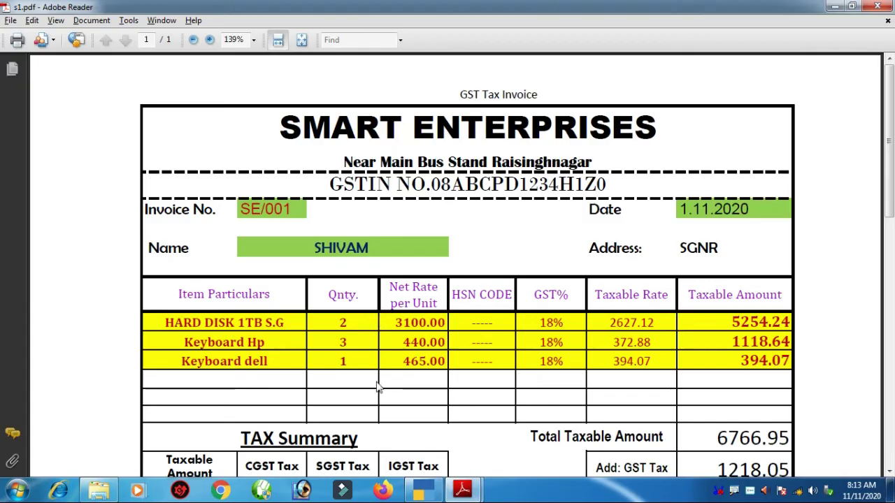
- Compare the company open in TallyPrime with the seller on s1.pdf, and change the voucher type to Sales
left_click(420, 493)
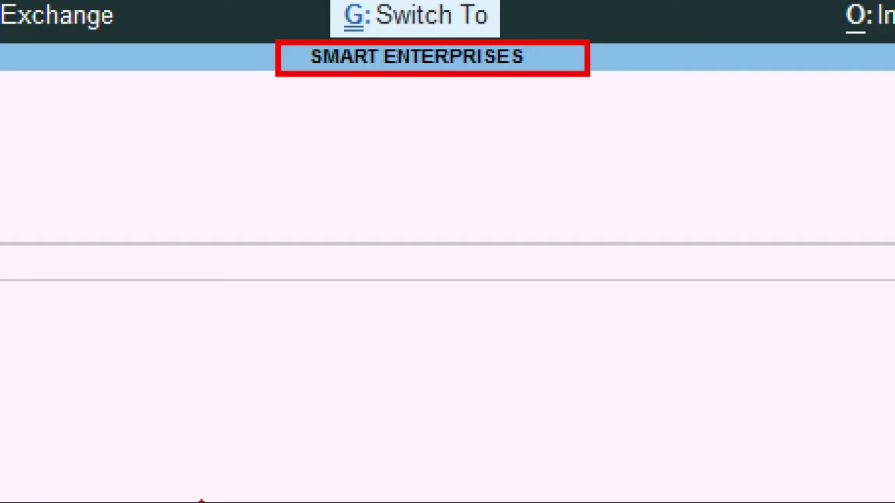
mouse_move(462, 489)
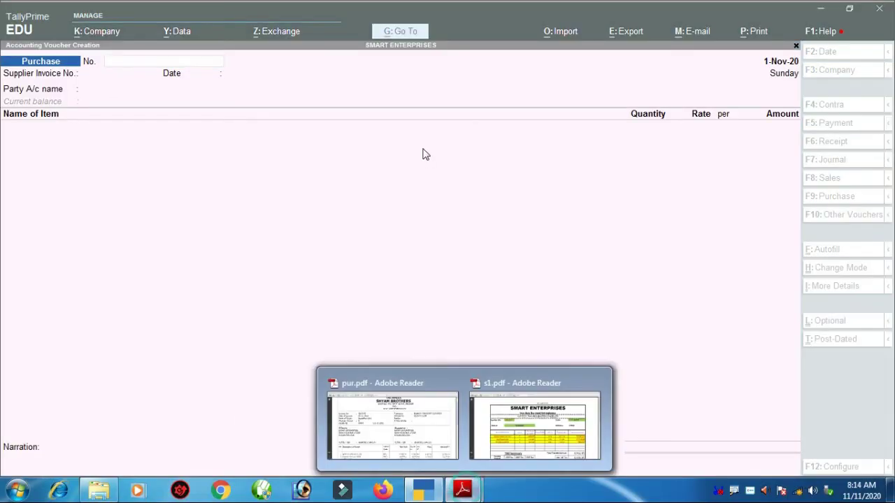
left_click(498, 413)
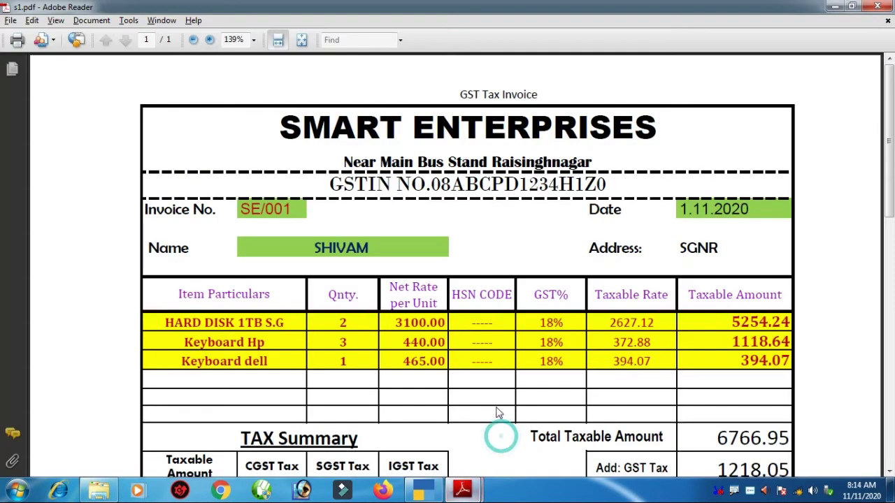
left_click(423, 489)
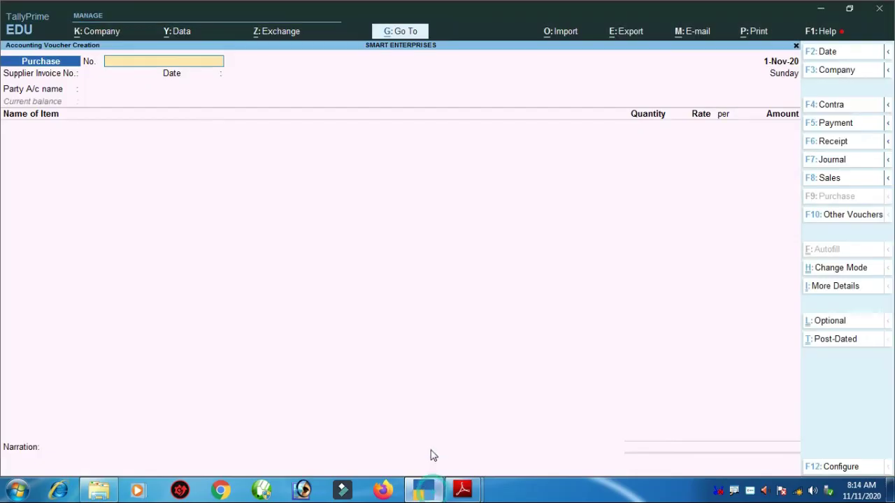
left_click(846, 182)
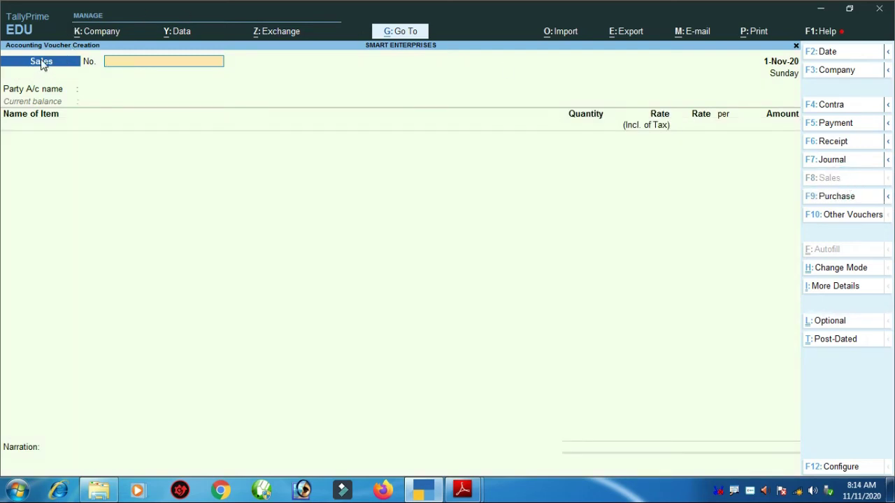
- Look up the invoice number in s1.pdf and enter SE/001 as the Sales voucher number in TallyPrime
left_click(462, 490)
left_click(537, 427)
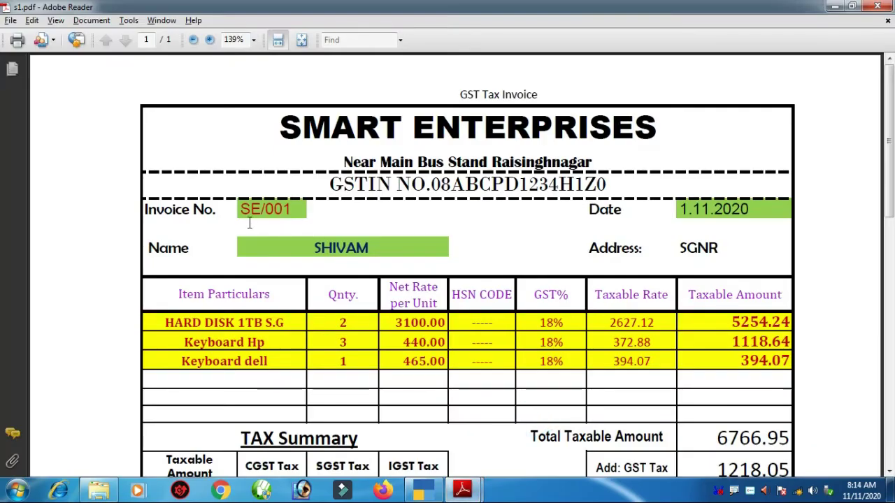
left_click_drag(234, 212, 296, 208)
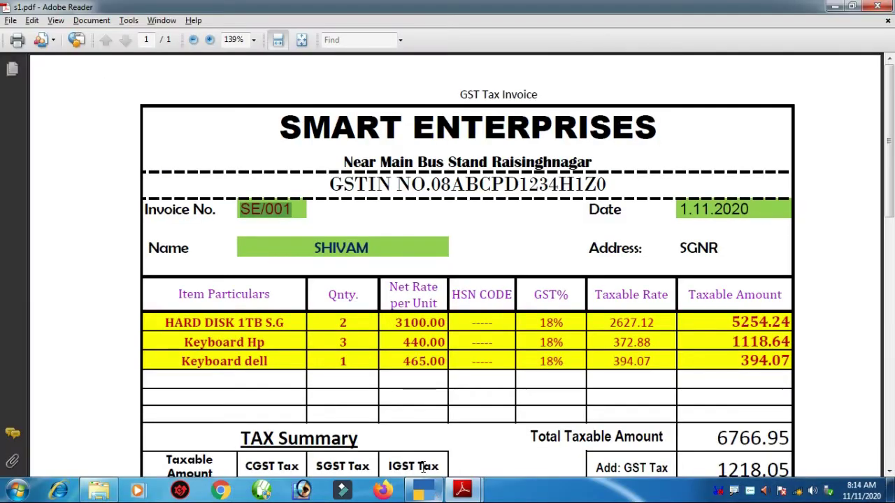
left_click(423, 490)
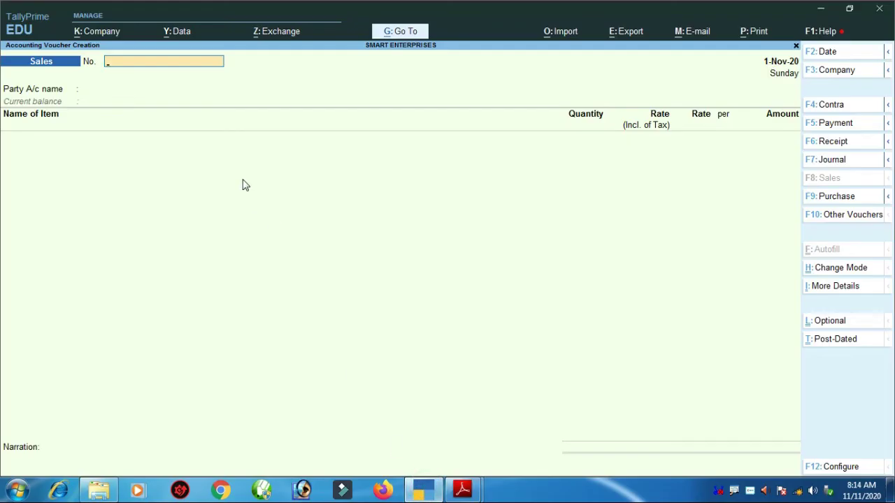
type("SE/001")
key("Return")
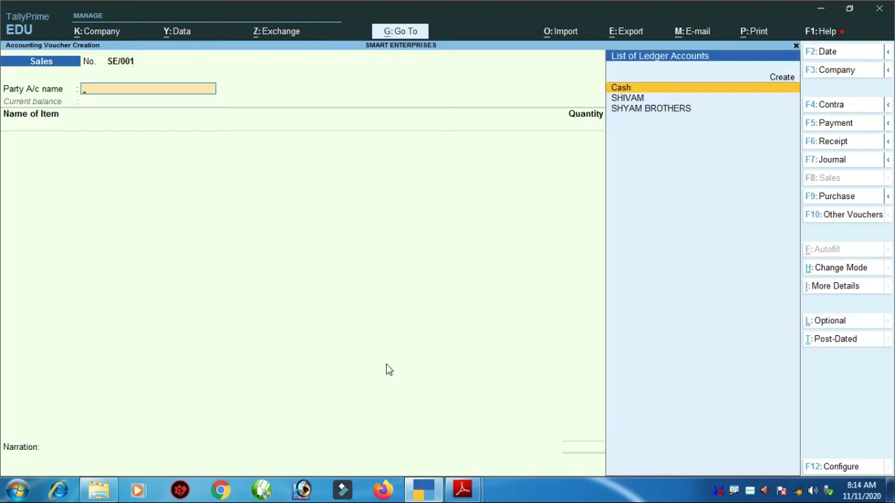
- Check the invoice date in s1.pdf and choose the invoice's customer as the party account of the Sales voucher in TallyPrime
mouse_move(462, 489)
left_click(514, 423)
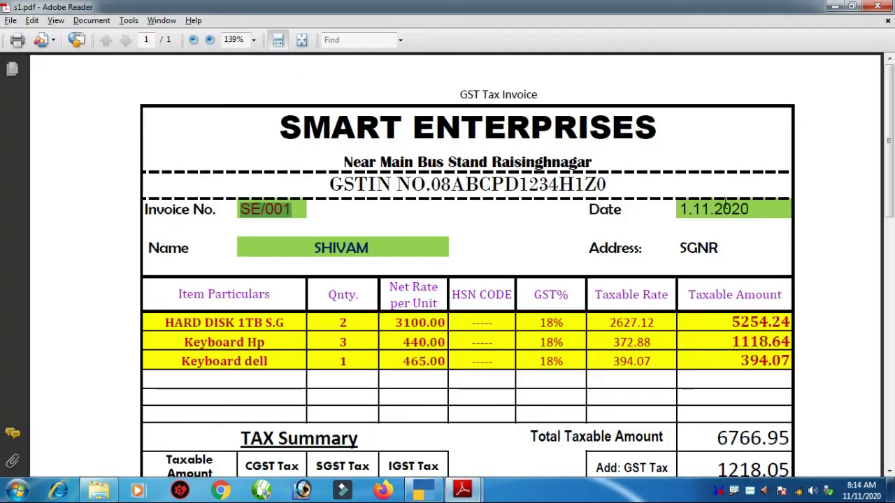
left_click(422, 490)
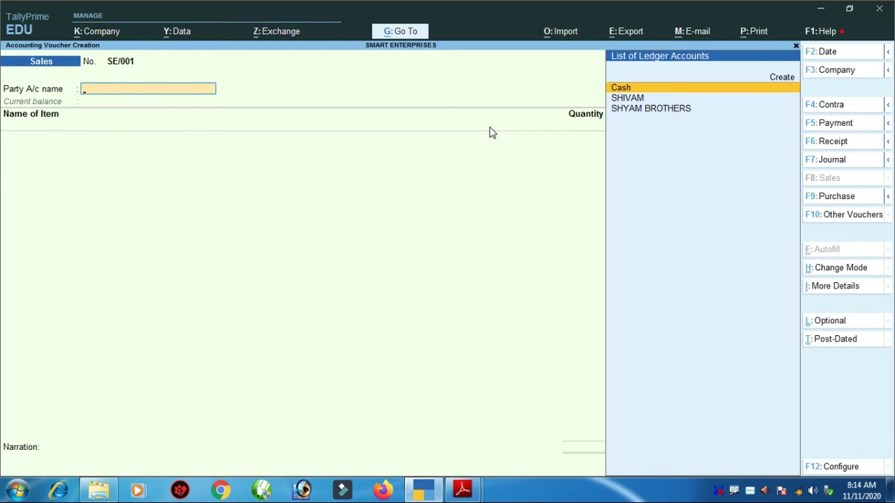
key("Down")
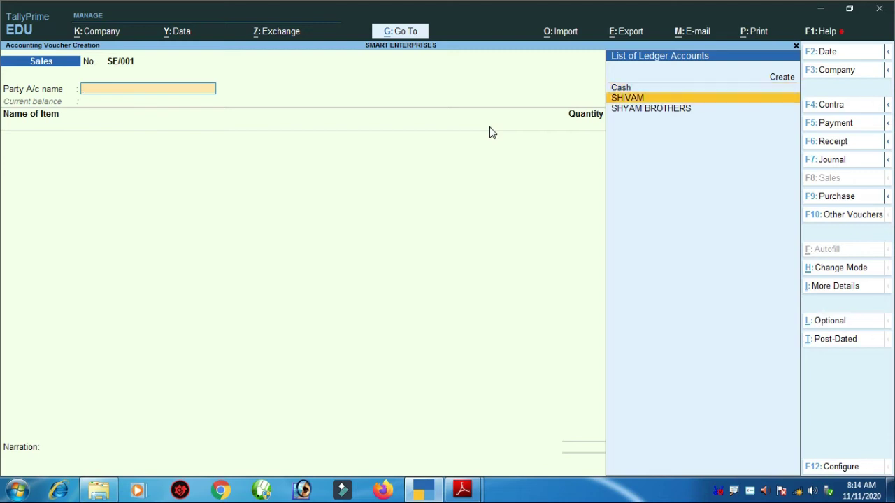
left_click(633, 99)
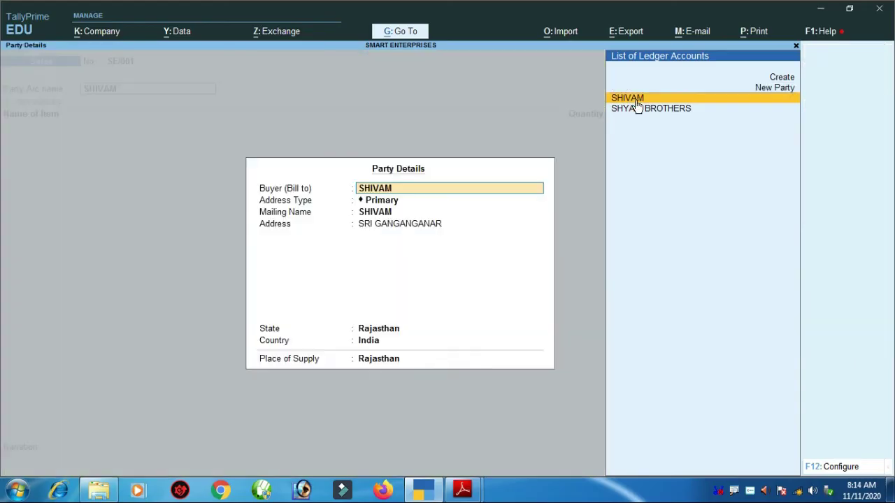
- Accept the buyer's party details with the Primary address type and Rajasthan as place of supply
key("Return")
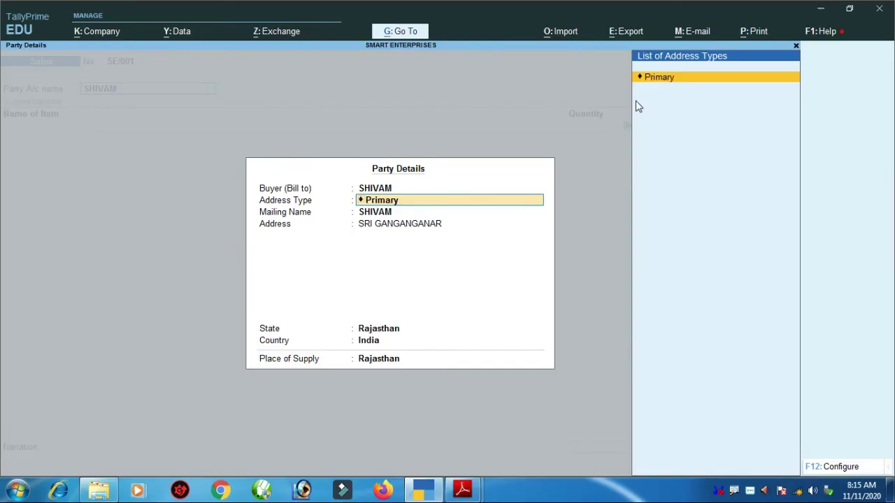
key("Return")
key("Return")
key("Return")
key("Return")
key("Return")
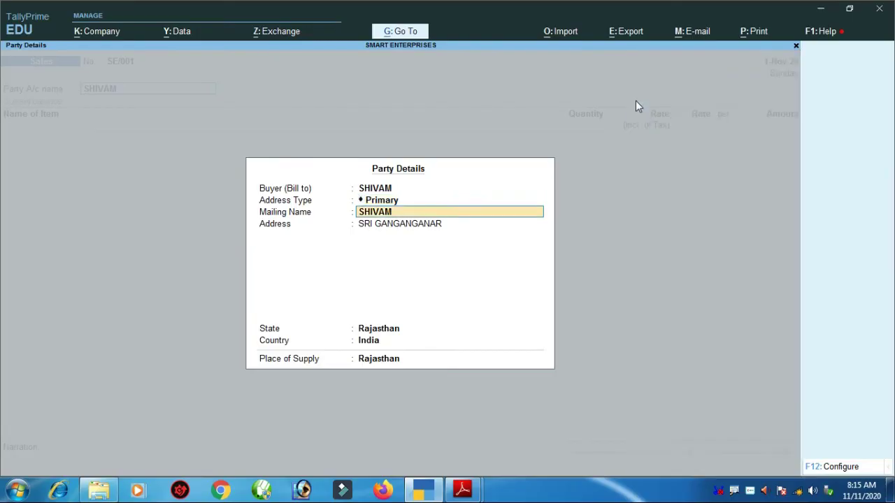
key("Return")
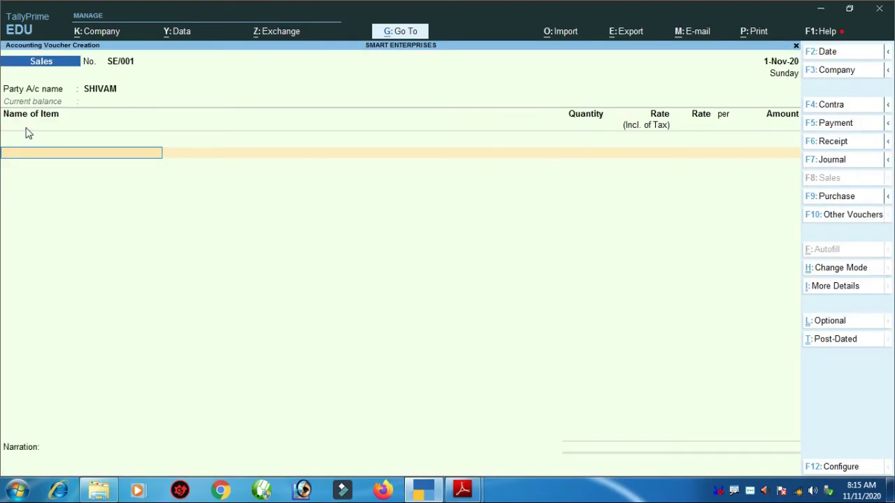
- Look up the first item in s1.pdf and enter Seagate Hard Disk 1TB with quantity 2 in the TallyPrime Sales voucher
left_click(461, 489)
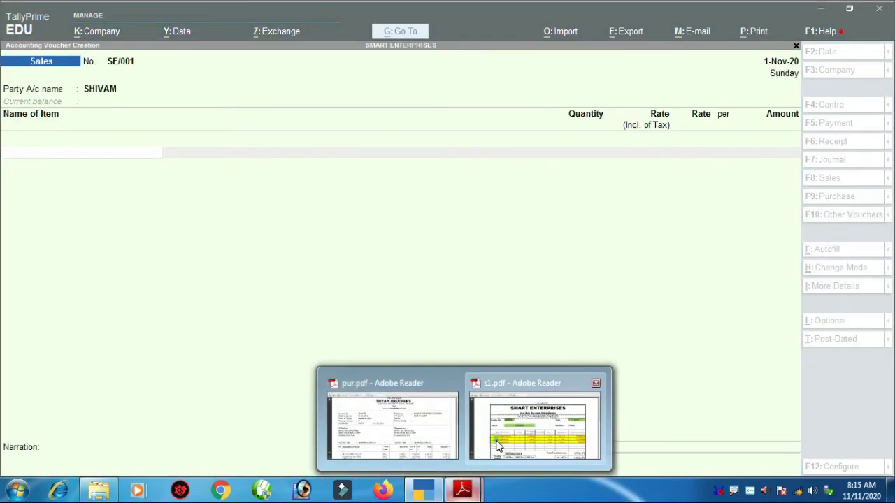
left_click(518, 423)
scroll(394, 307, "down", 3)
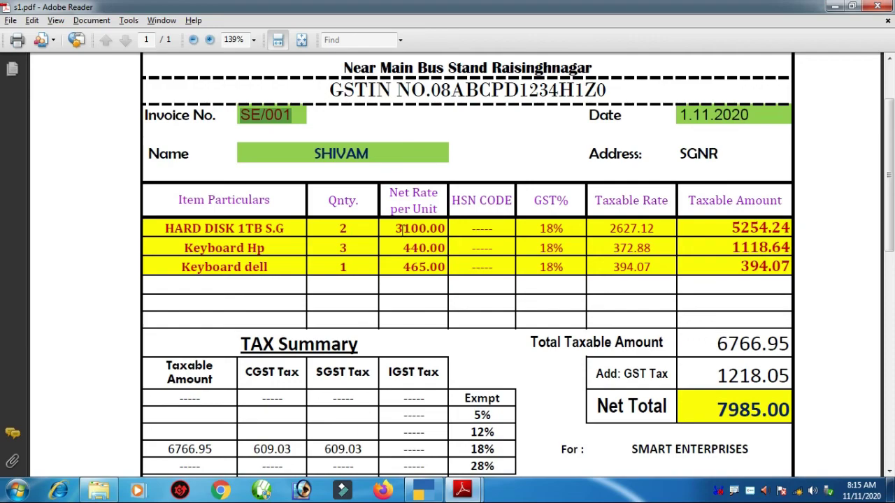
left_click_drag(395, 229, 446, 229)
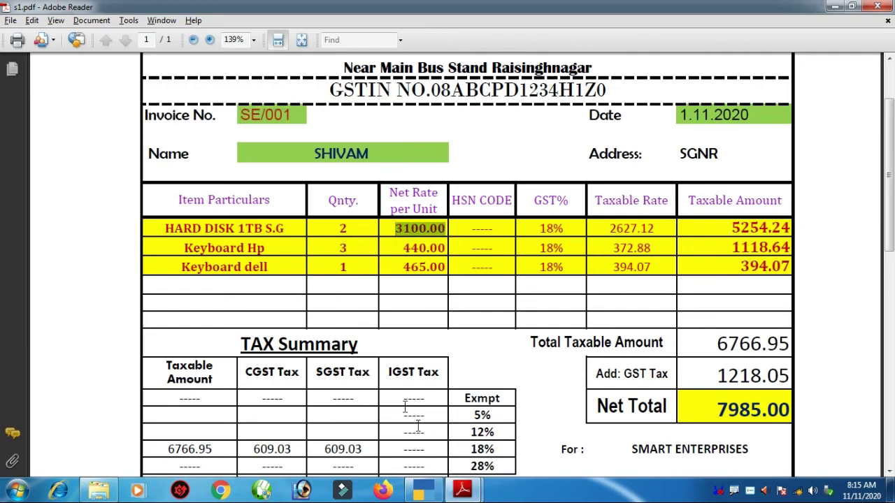
left_click(422, 490)
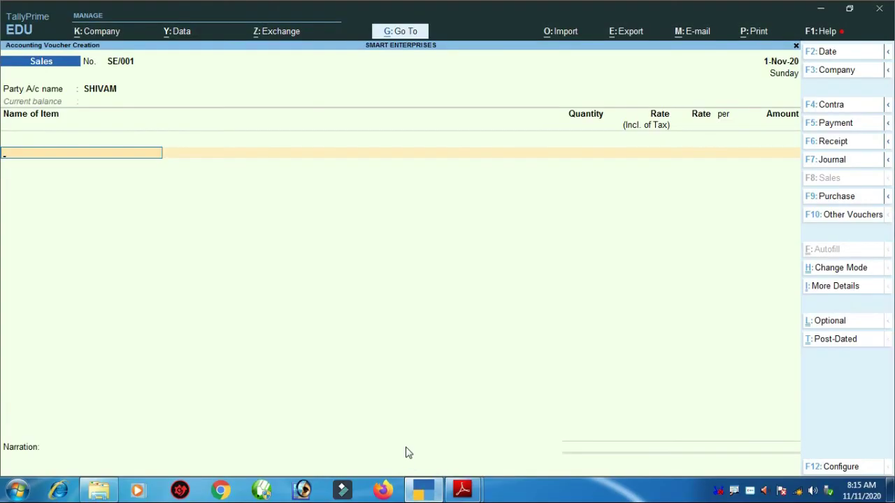
type("H")
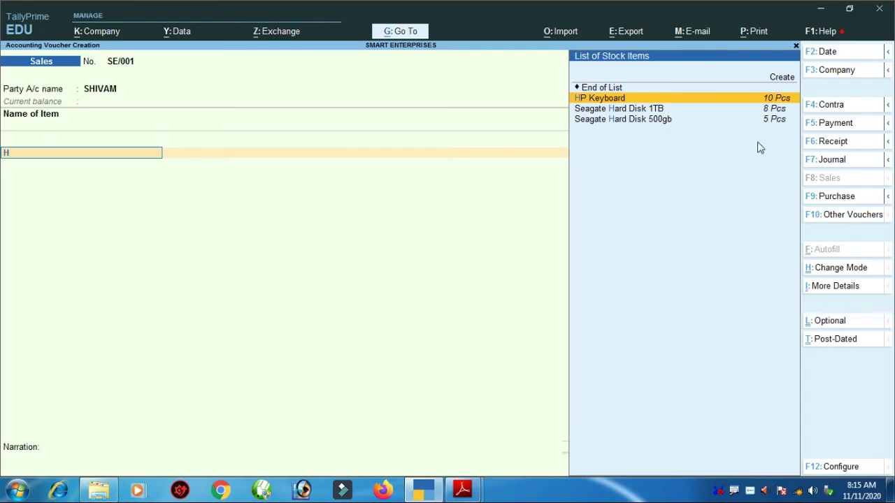
key("ctrl")
left_click(779, 110)
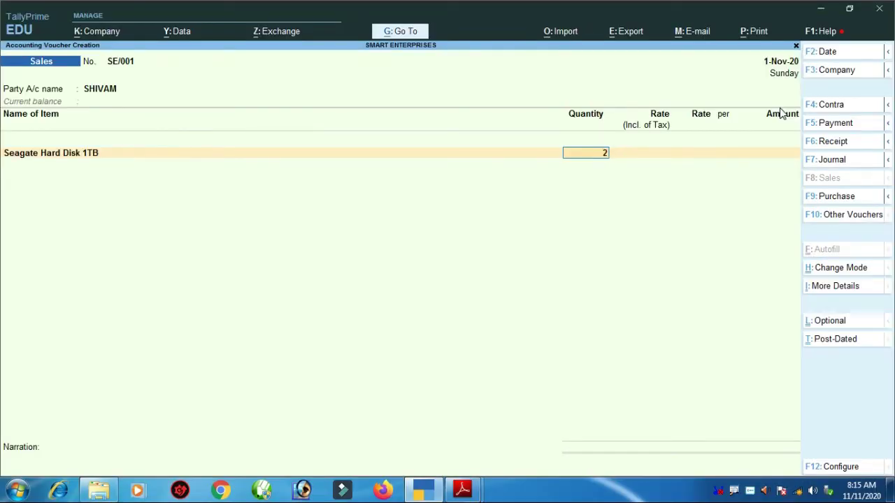
key("Return")
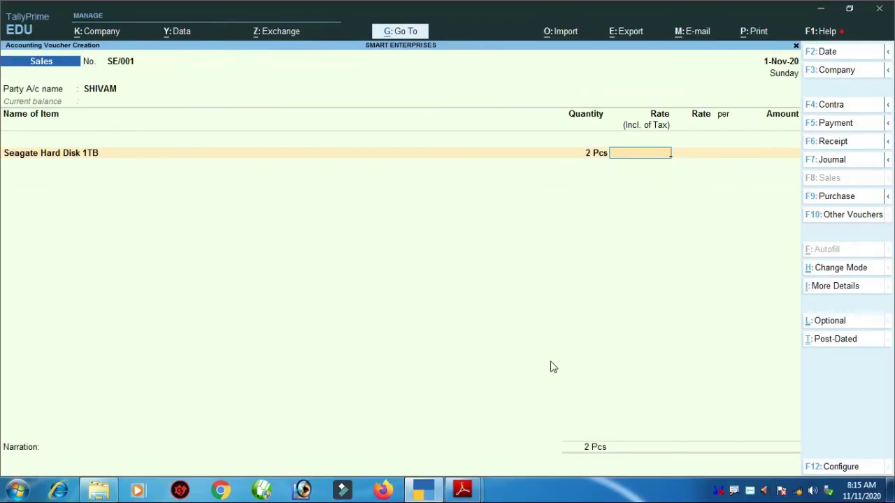
mouse_move(462, 489)
left_click(500, 430)
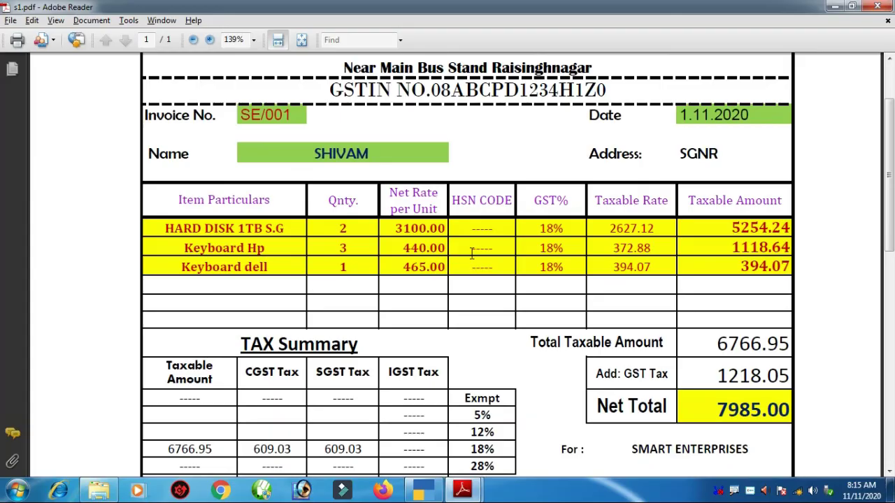
key("alt+Tab")
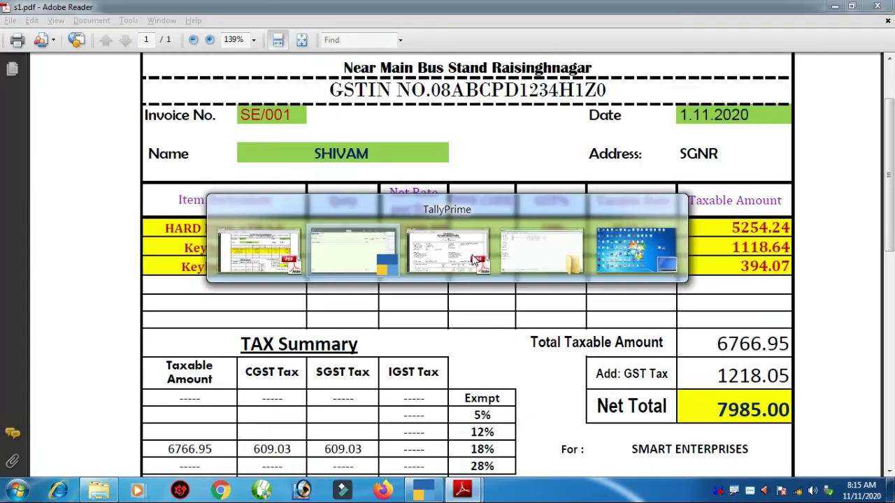
type("3100")
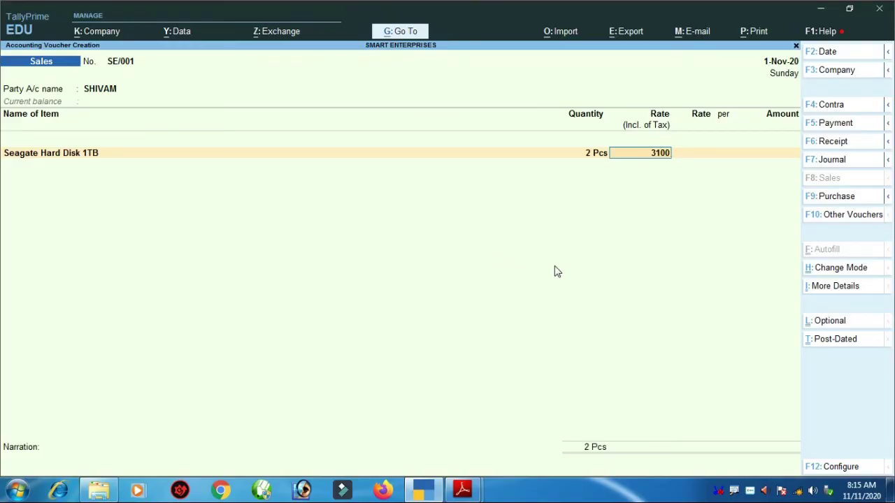
key("Return")
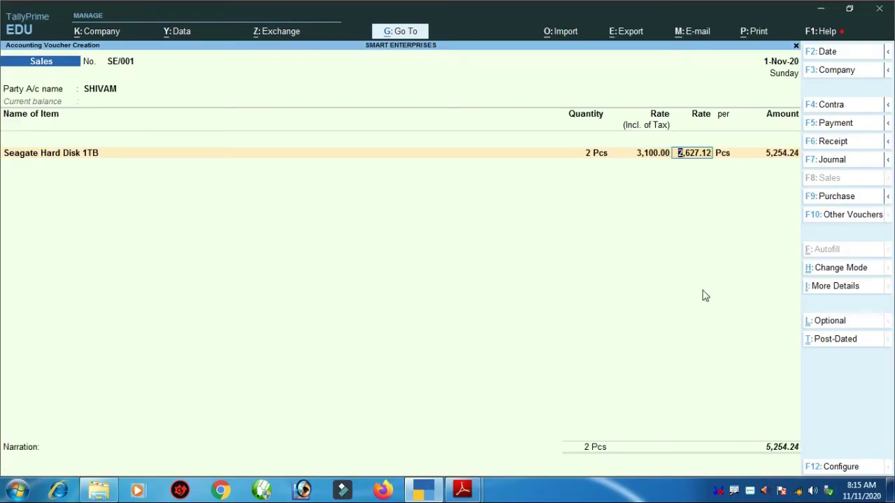
key("Return")
key("Return")
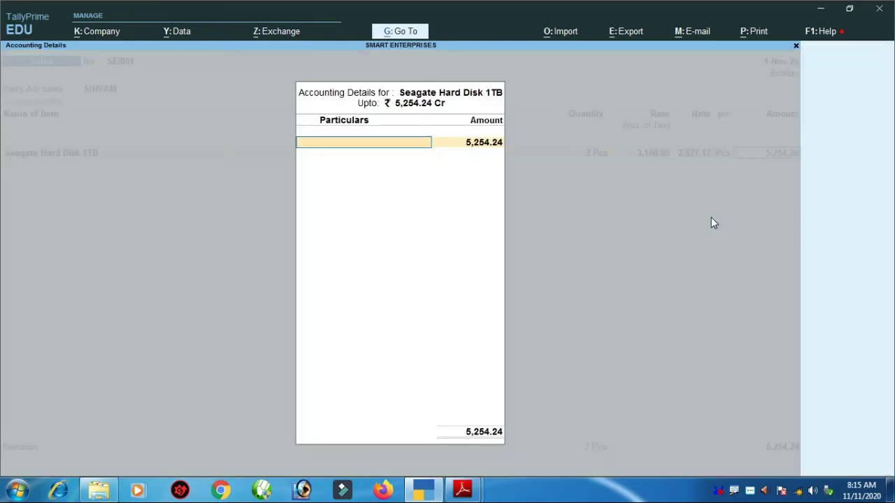
type("M")
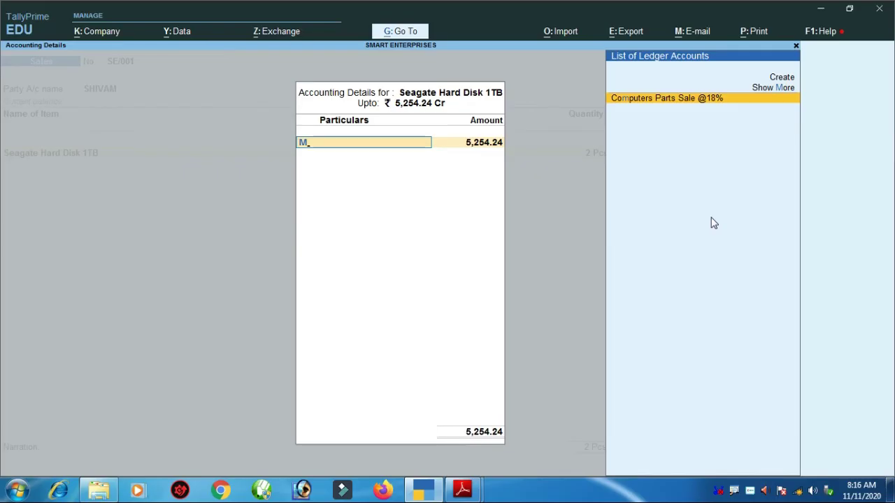
key("Return")
key("Return")
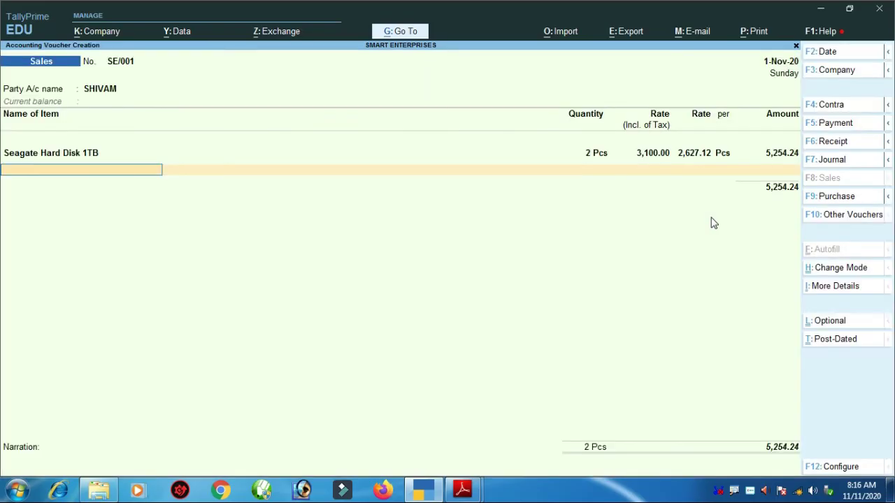
left_click(422, 490)
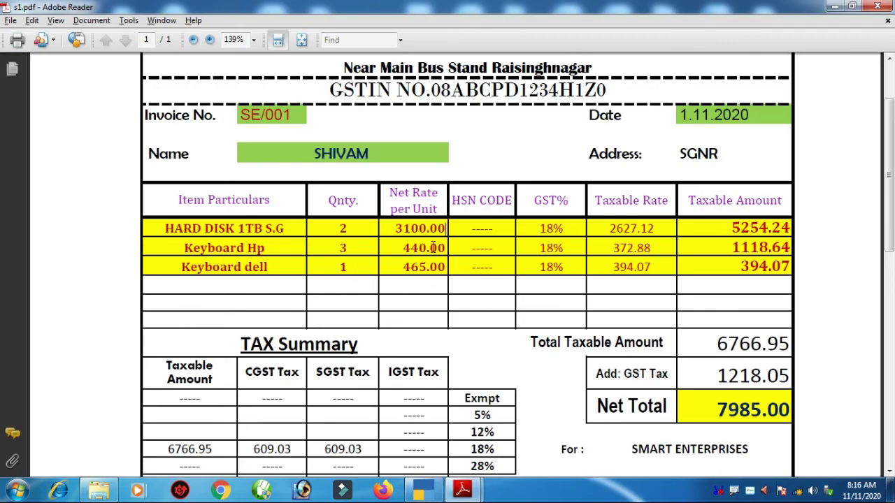
left_click(423, 491)
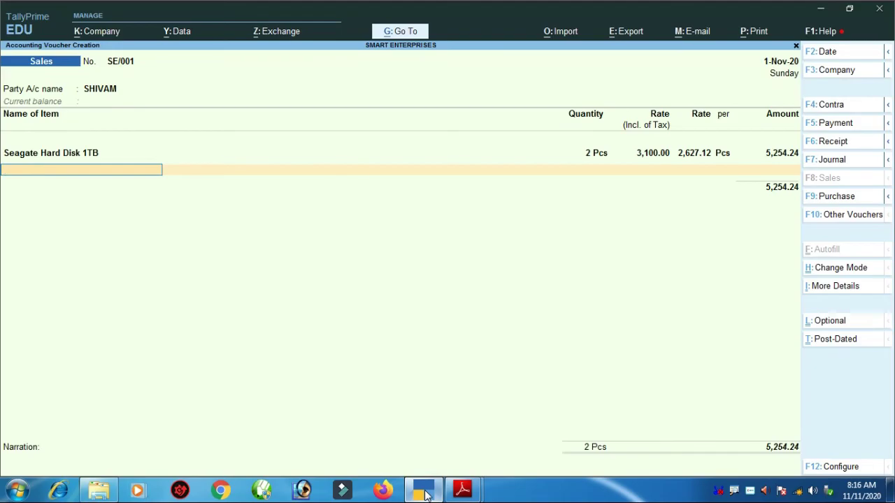
type("HP")
key("Return")
type("3")
key("Return")
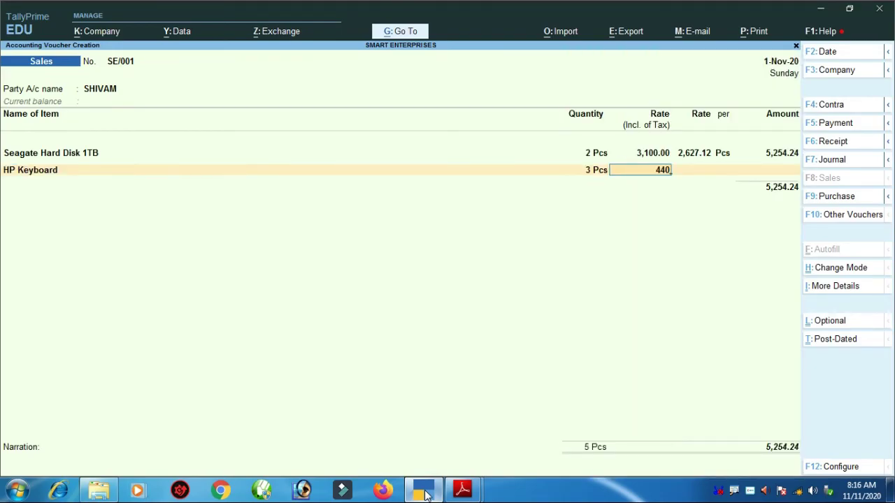
key("Return")
key("Return")
key("Return")
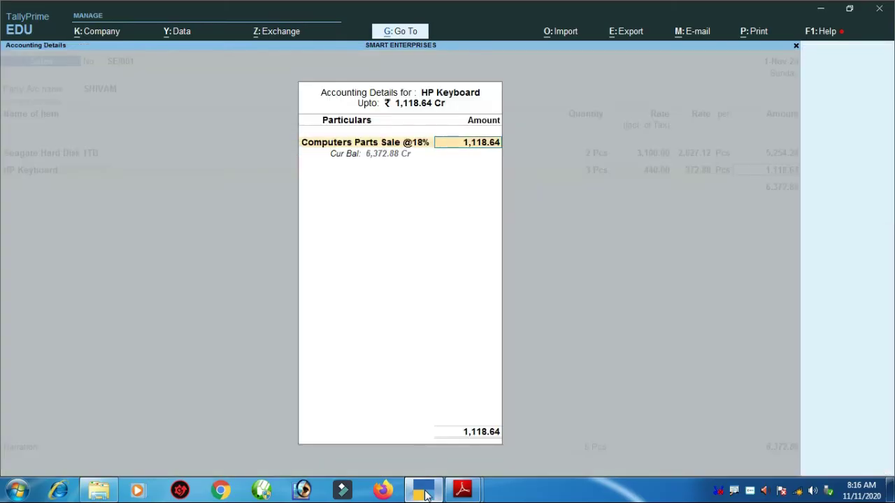
key("Return")
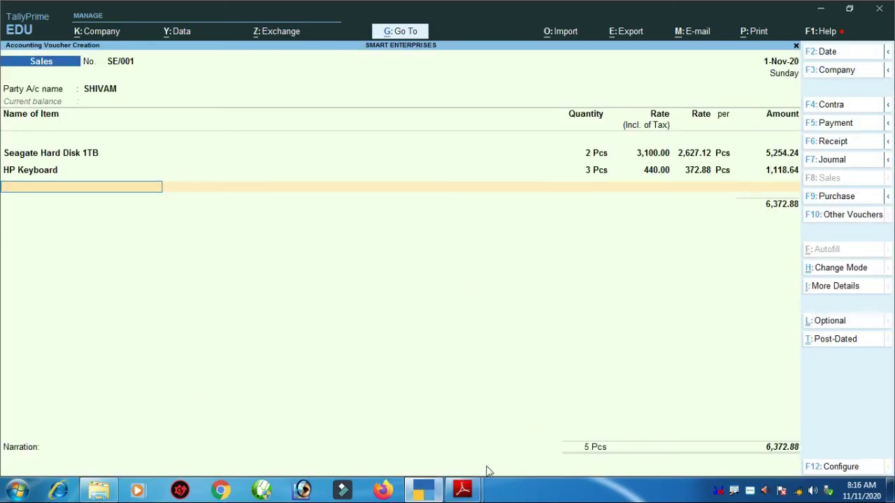
- Check the third item in s1.pdf and add 1 Dell Keyboard at 465 including tax in TallyPrime, accepting its sales ledger allocation
left_click(463, 489)
left_click(511, 457)
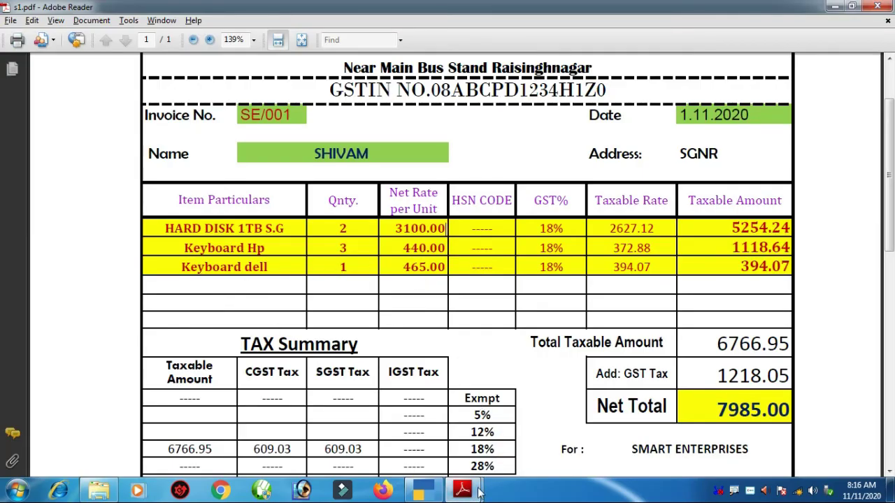
left_click(433, 493)
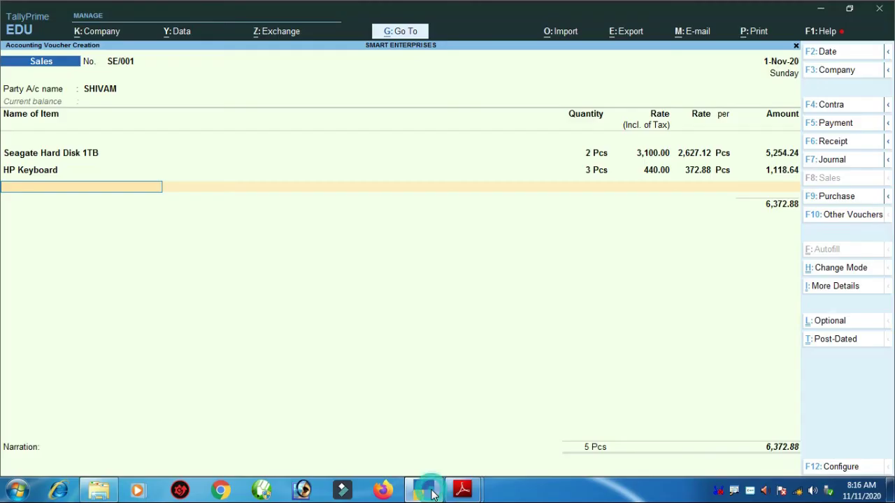
type("Dell Keyboard")
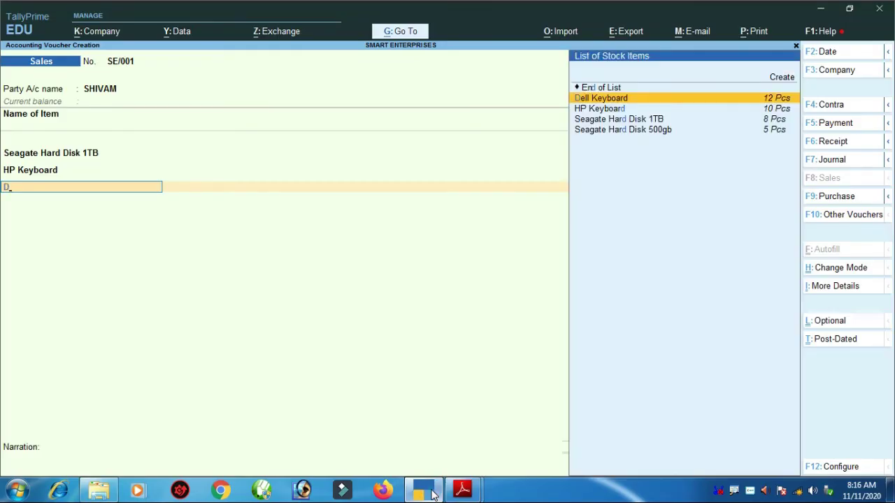
key("Return")
key("Return")
type("465")
key("Return")
key("Return")
key("Return")
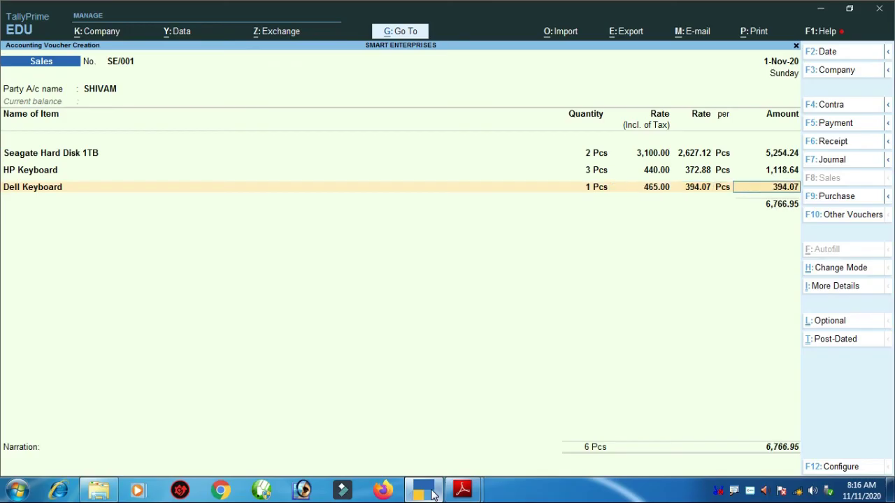
key("Return")
key("Return")
key("Return")
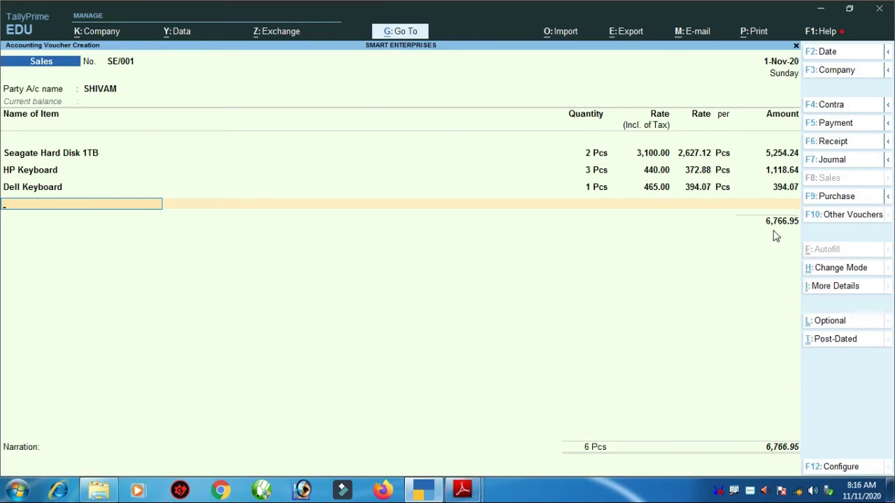
- Compare the total taxable amount on s1.pdf with the item subtotal of the Sales voucher in TallyPrime
left_click(463, 490)
left_click(474, 436)
scroll(595, 272, "down", 1)
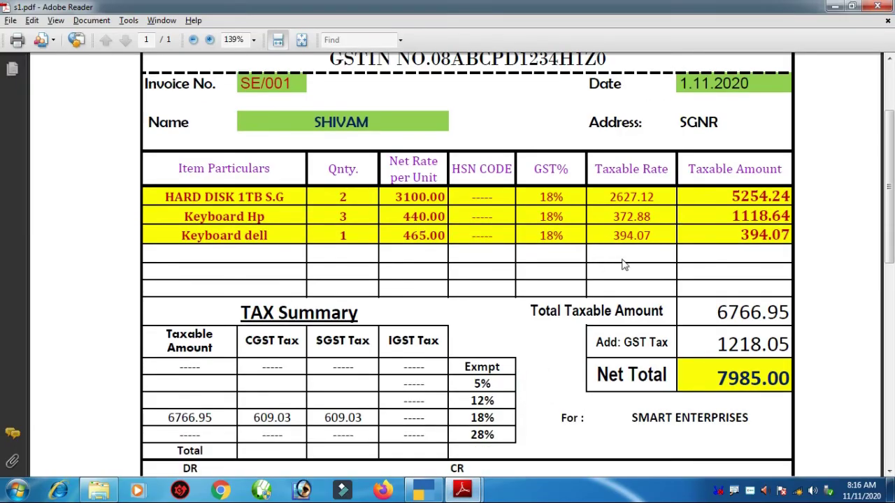
scroll(702, 260, "down", 1)
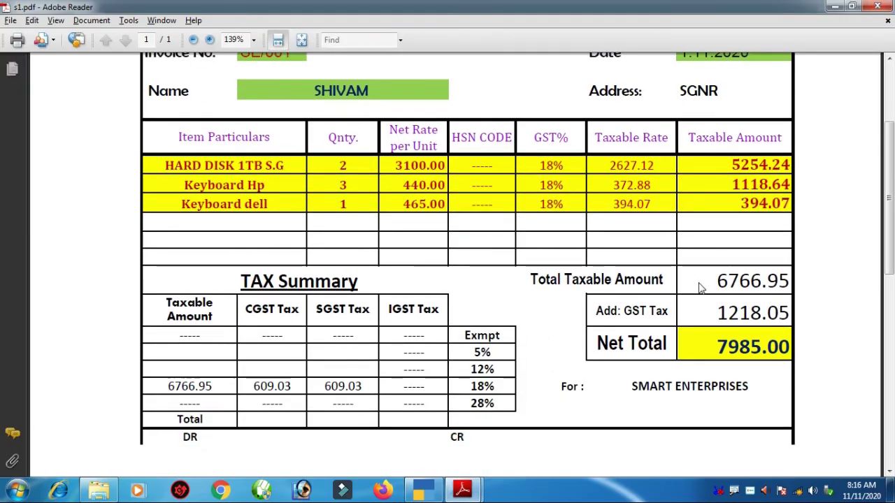
left_click_drag(716, 277, 791, 264)
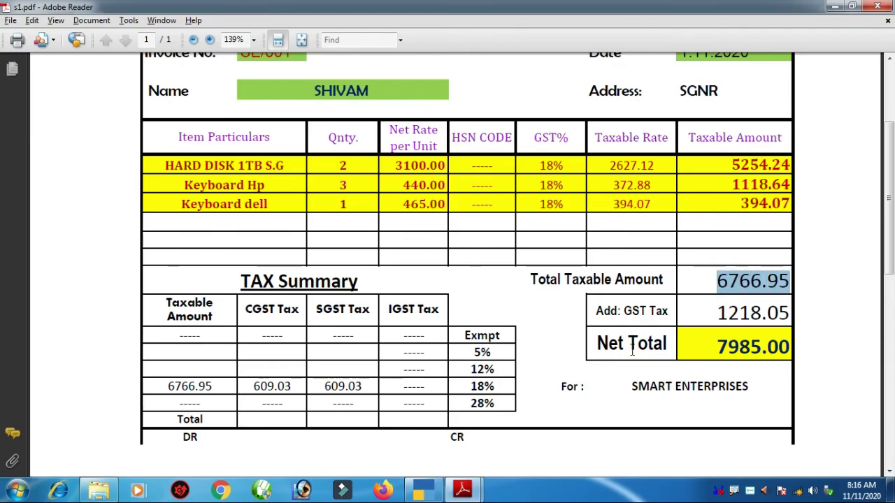
left_click(430, 489)
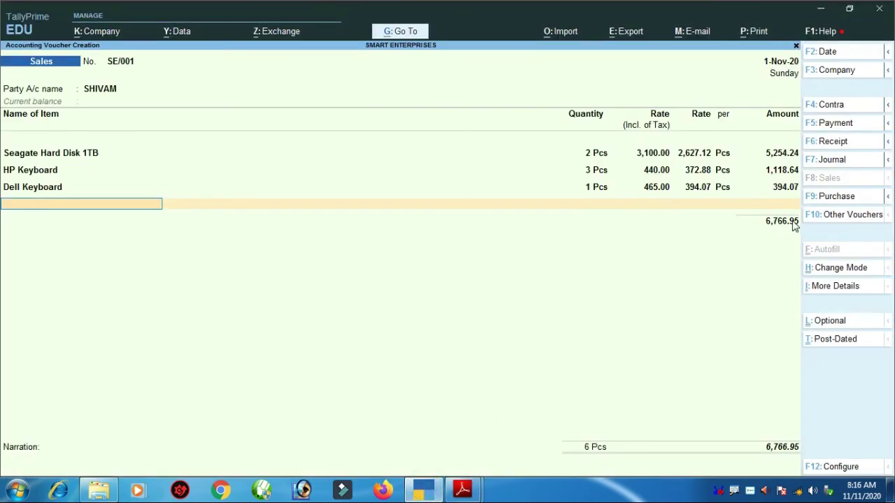
key("ctrl")
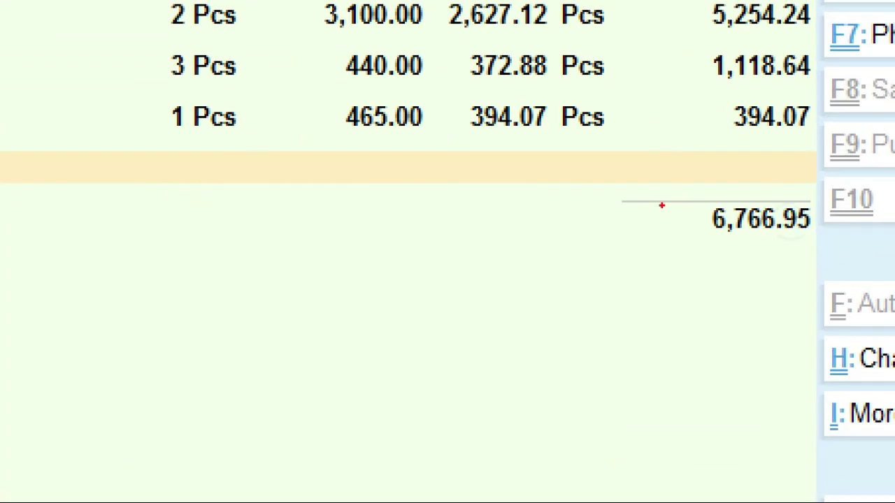
left_click_drag(660, 191, 837, 246)
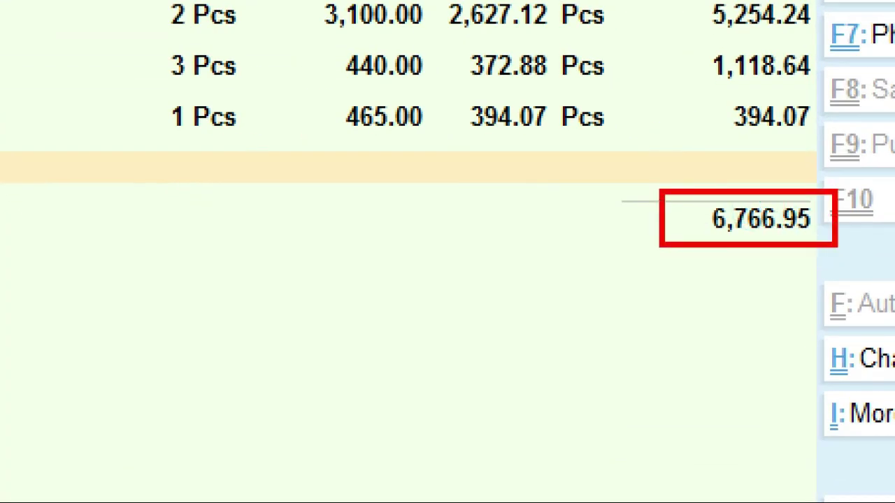
key("Escape")
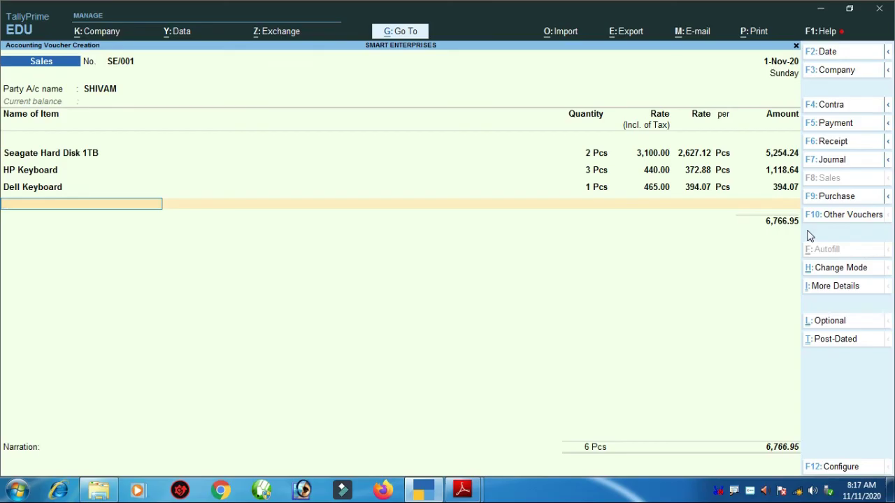
- End the item list and add the CGST TAX and SGST TAX ledgers below the items of the Sales voucher
key("Return")
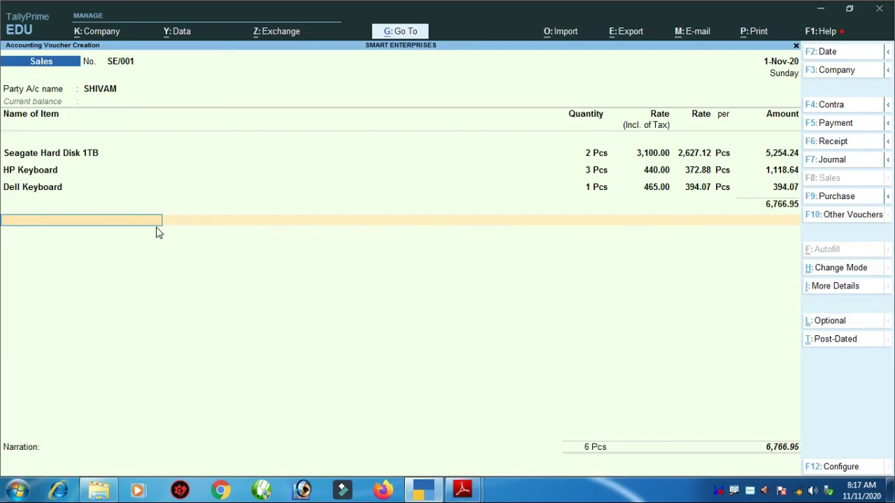
type("C")
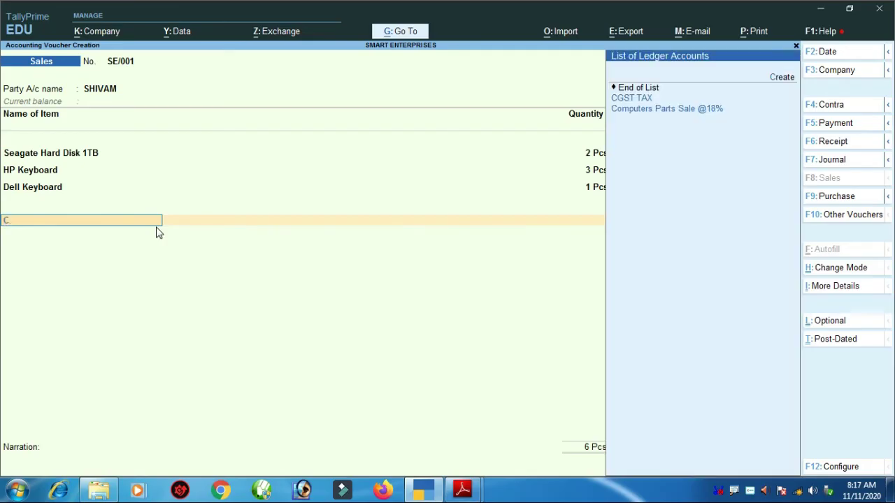
key("Return")
key("Return")
type("S")
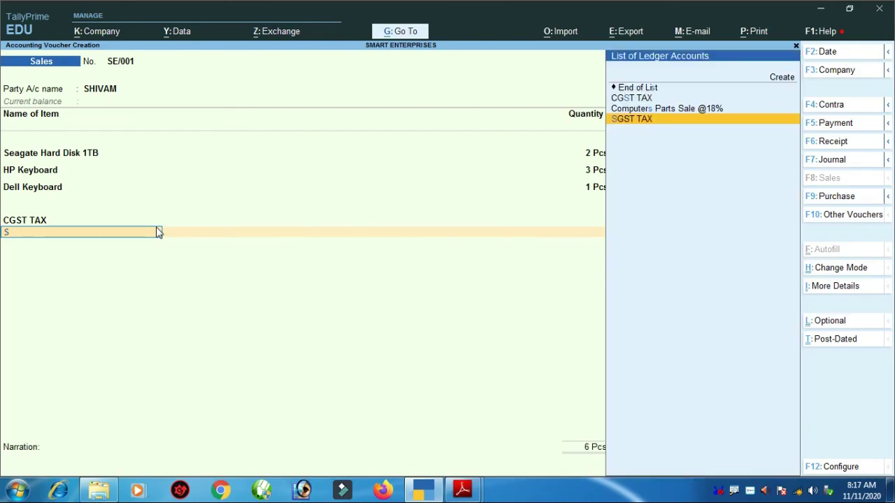
key("Return")
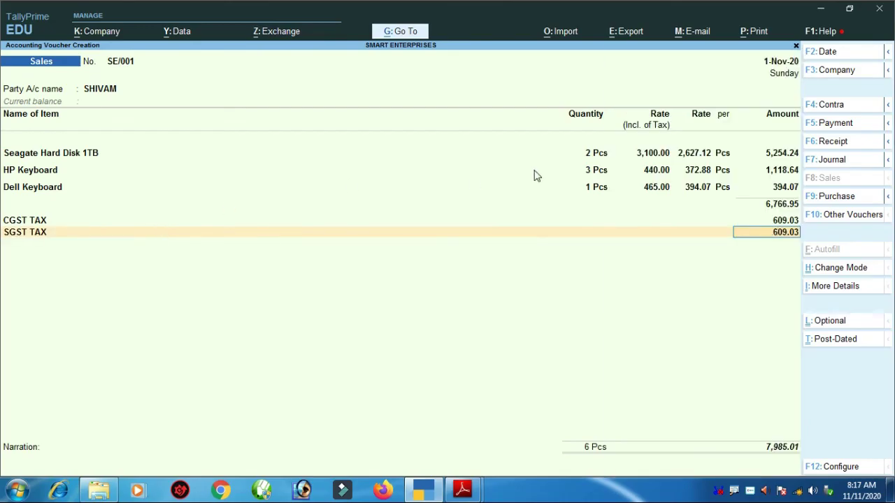
- Compare the Sales voucher's total in TallyPrime with the net total on s1.pdf in Adobe Reader, and return to the voucher
key("ctrl")
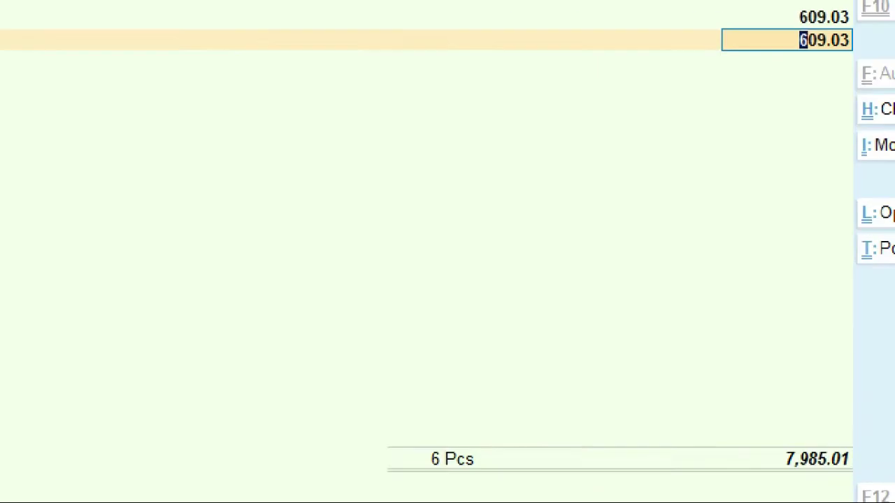
left_click(781, 451)
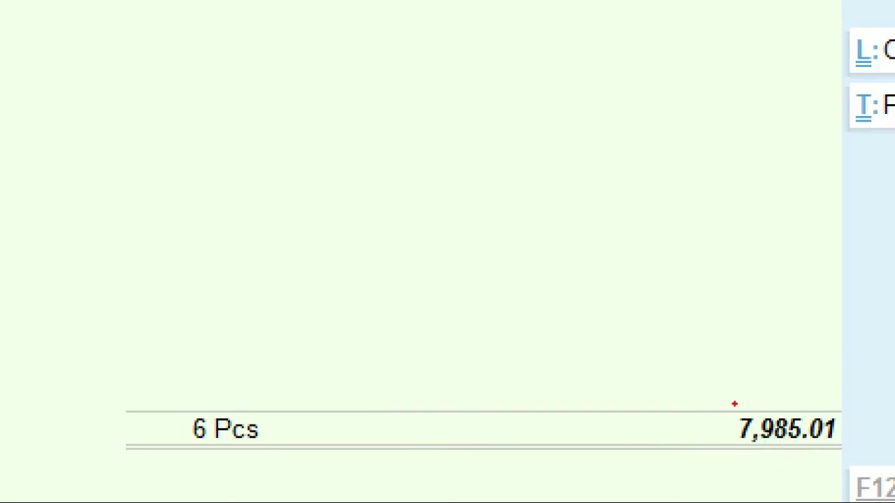
left_click(464, 489)
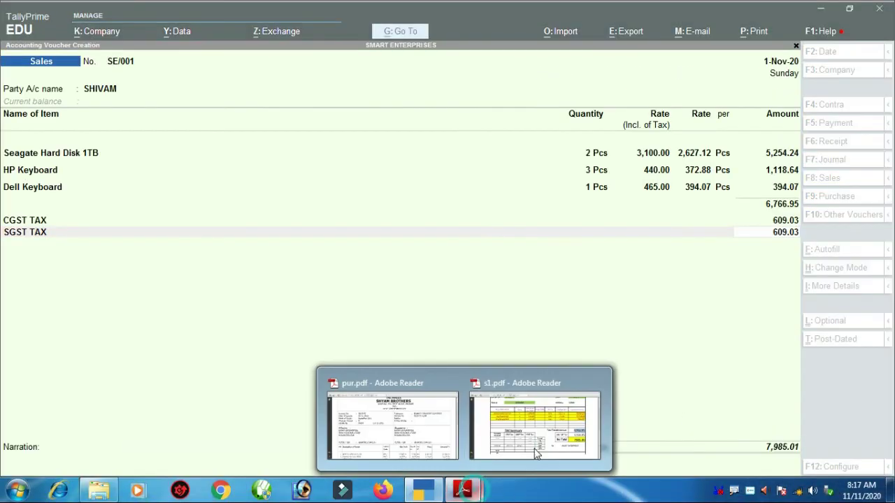
left_click(536, 453)
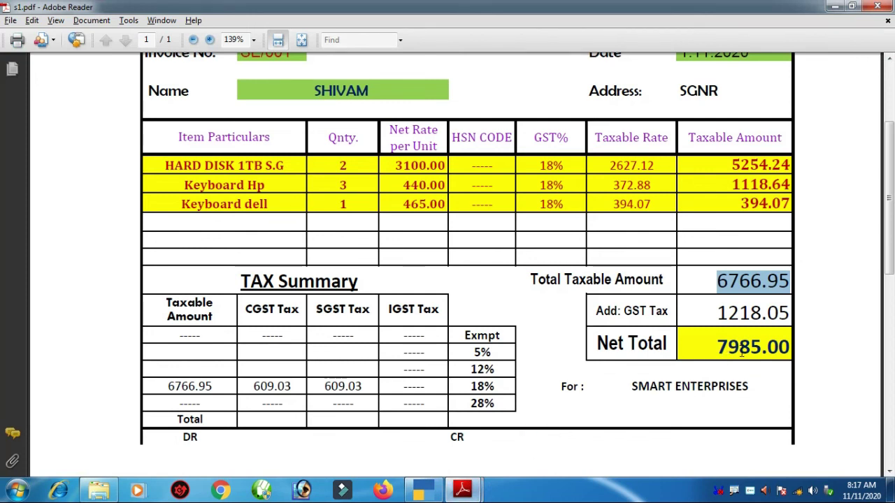
left_click(423, 490)
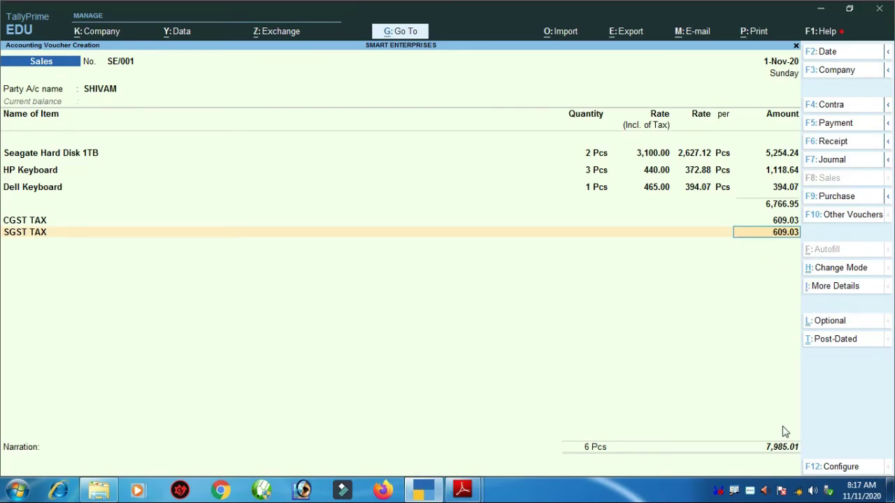
- Add the ROUNDED OFF /ON ledger below SGST TAX with an amount of -0.01 and check the voucher total
key("Return")
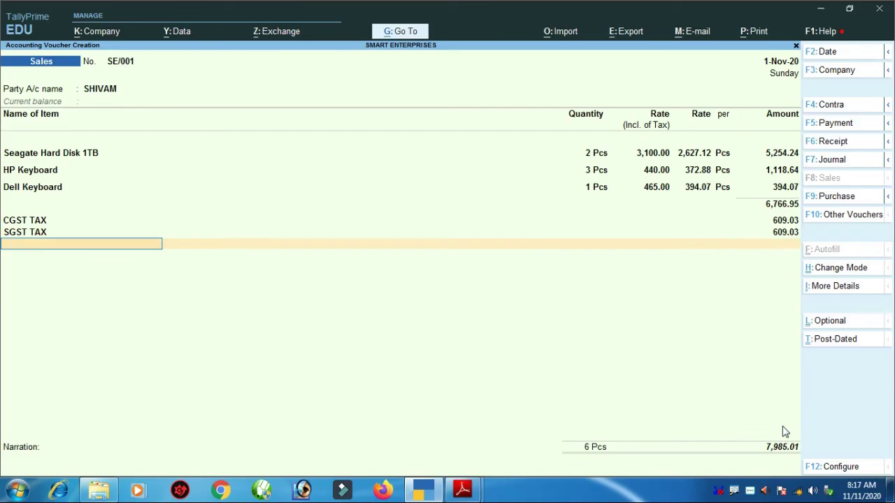
type("R")
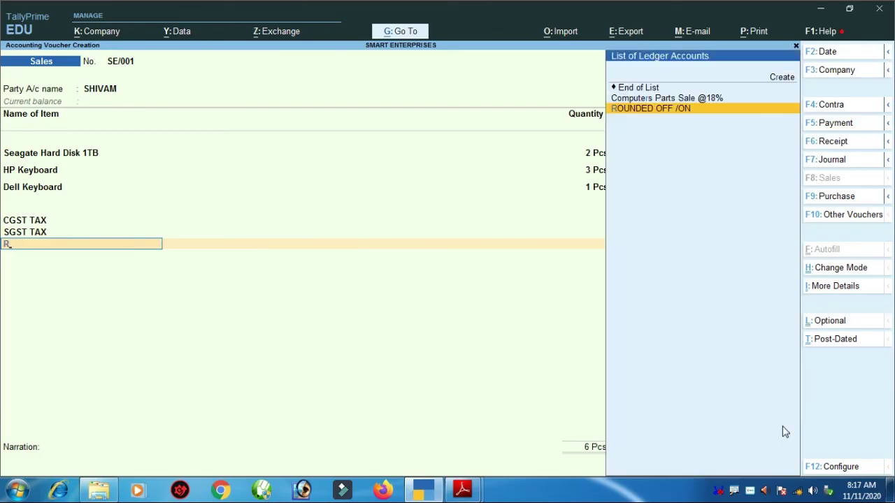
key("Return")
key("Return")
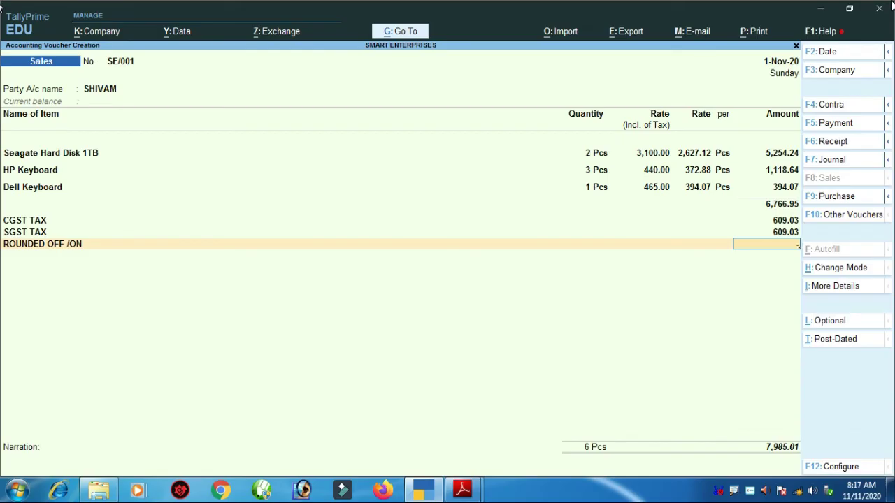
type("-.01")
key("Return")
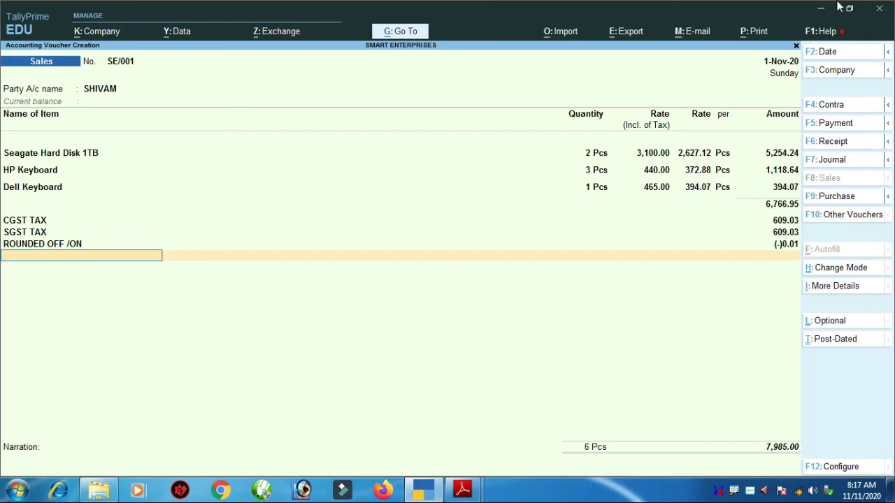
key("ctrl")
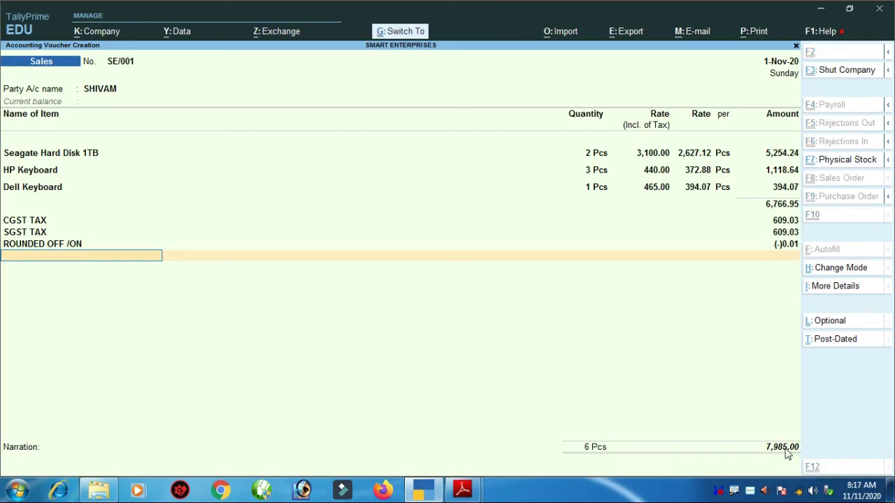
left_click(780, 452)
mouse_move(709, 390)
left_mouse_down()
mouse_move(741, 459)
mouse_move(889, 501)
mouse_move(865, 464)
left_mouse_up()
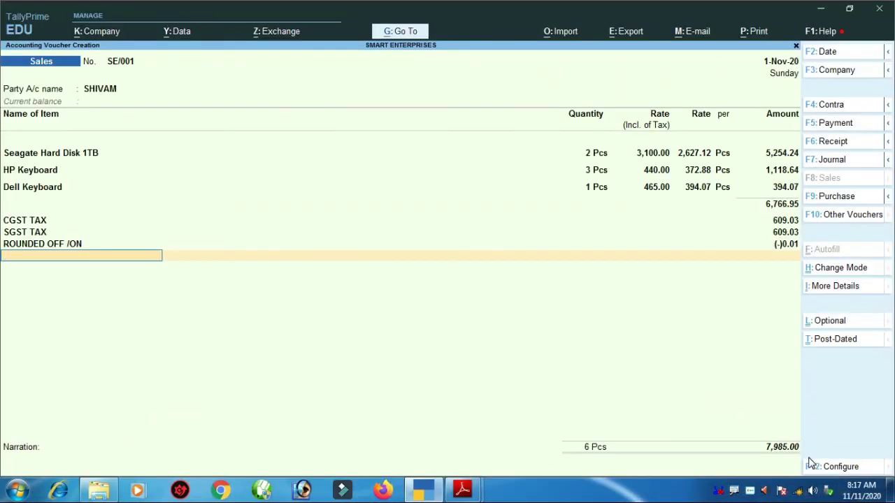
- End the ledger list and record the party's bill as New Ref SE/001 with 5 credit days for the full amount
key("Return")
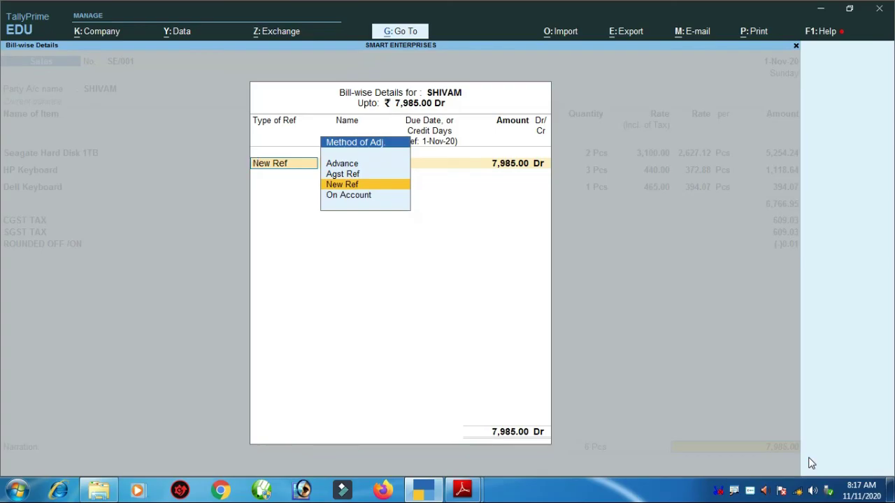
key("Return")
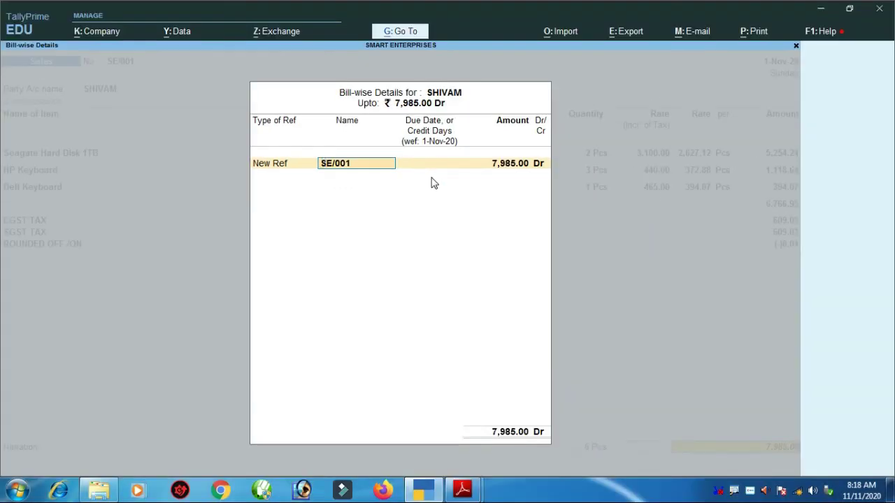
key("Return")
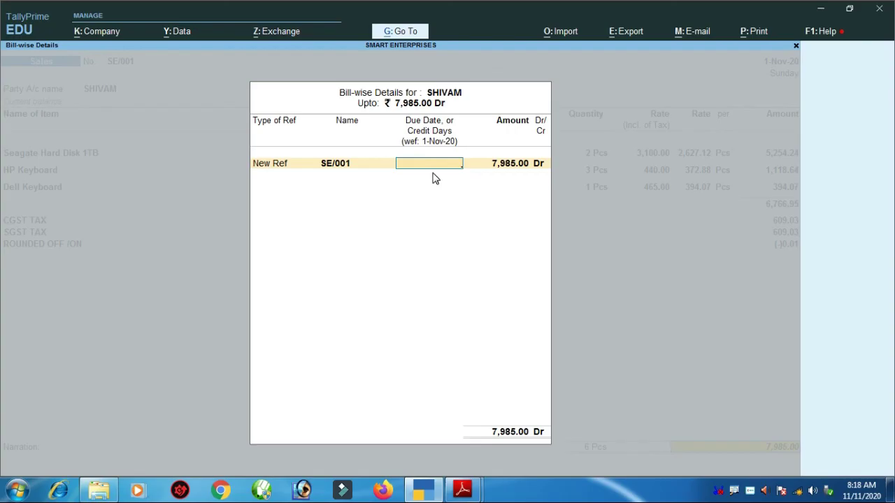
type("5")
key("Return")
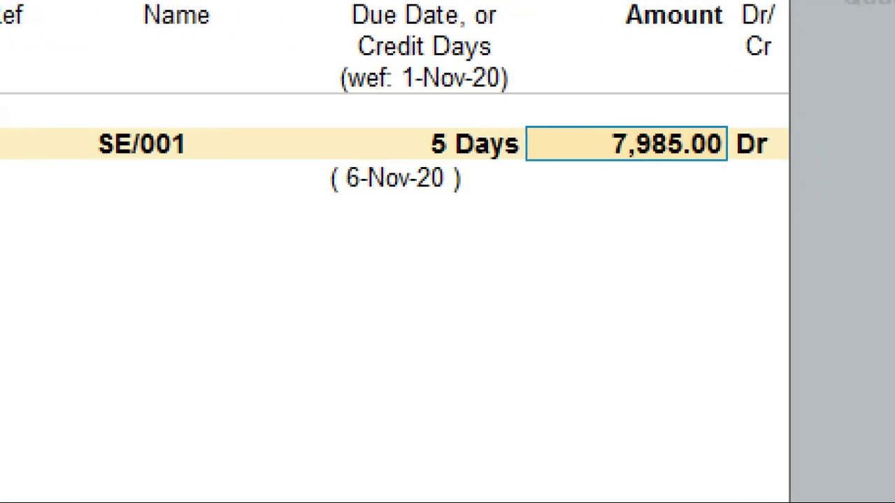
left_click(432, 174)
mouse_move(294, 143)
left_mouse_down()
mouse_move(326, 189)
mouse_move(507, 226)
left_mouse_up()
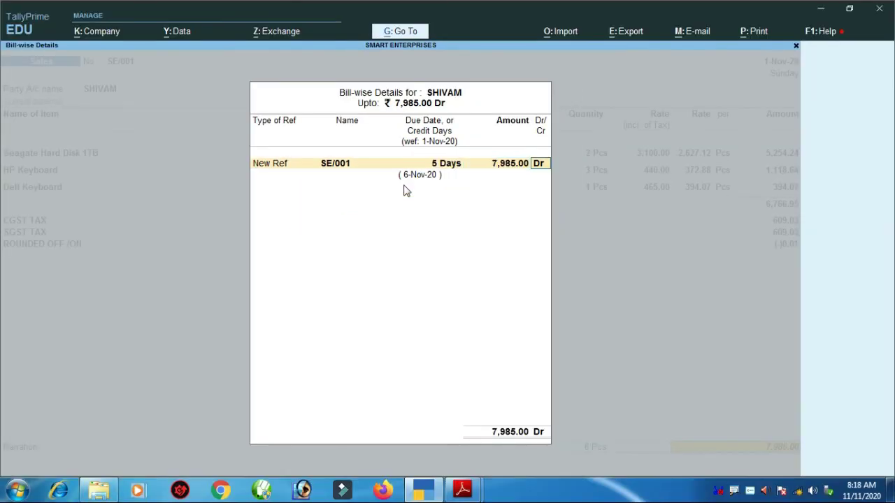
- Confirm the bill-wise details, leave the narration empty and save the Sales voucher
key("Return")
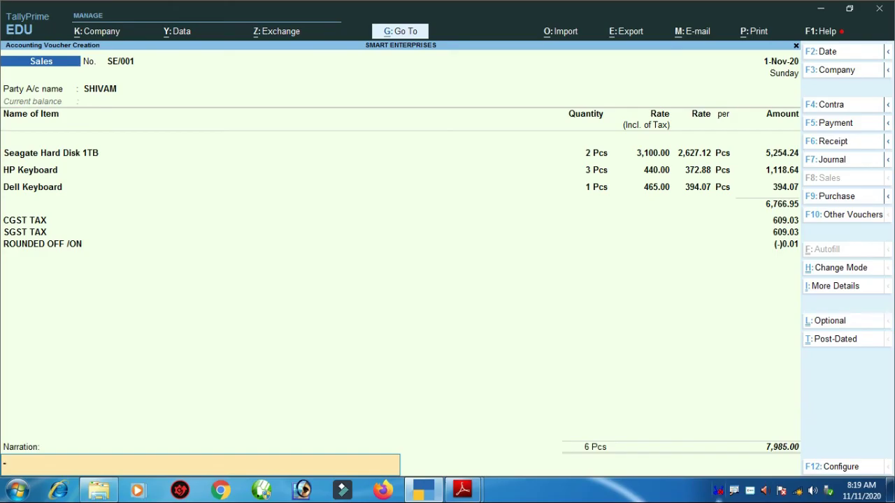
key("Return")
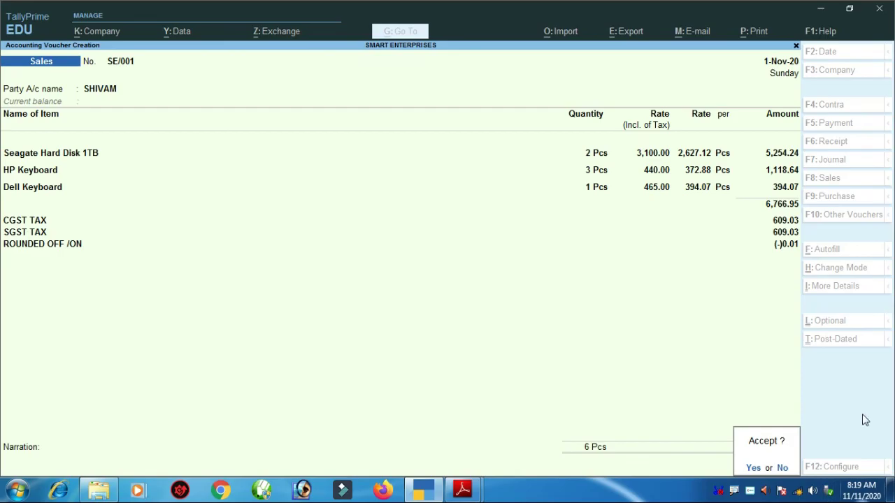
key("Return")
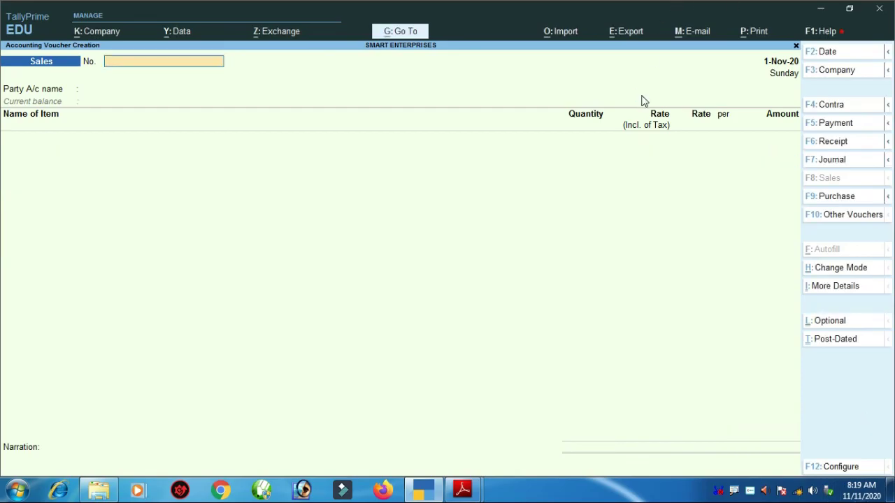